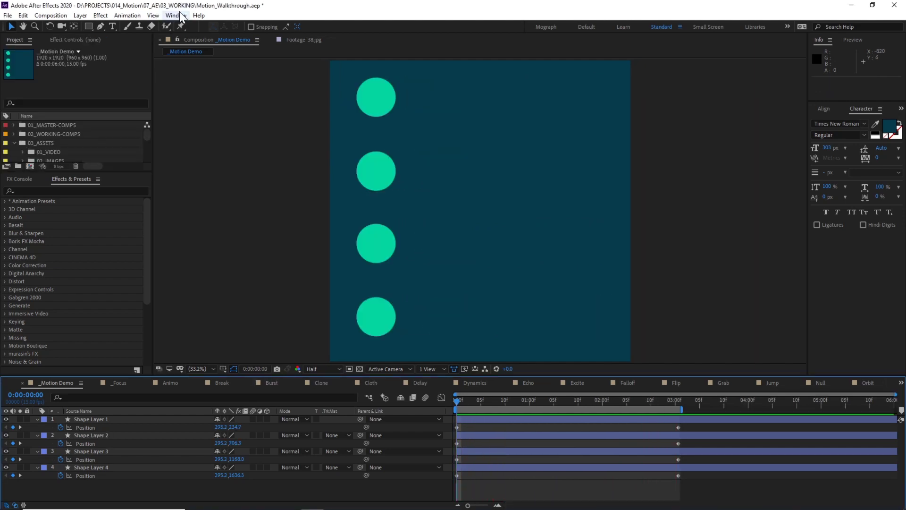
Open the Motion-3 extension panel and widen it beside the composition view
left_click(179, 16)
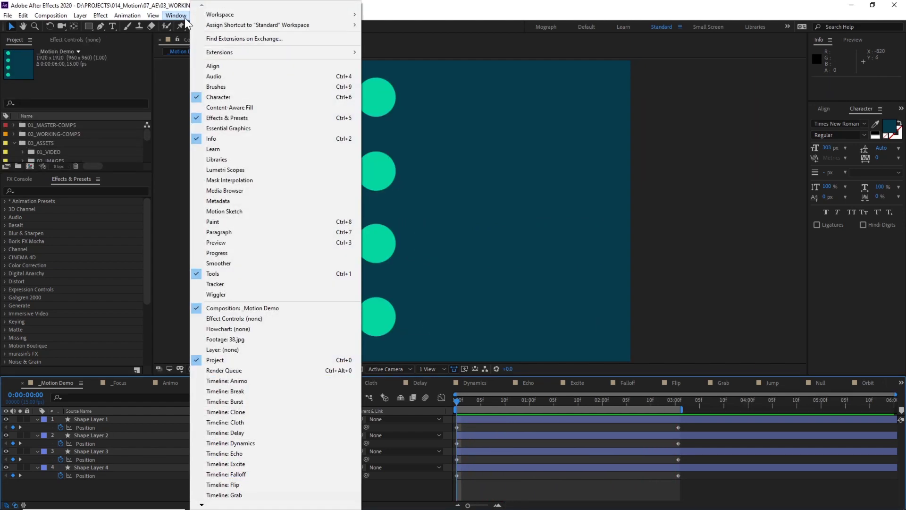
mouse_move(358, 54)
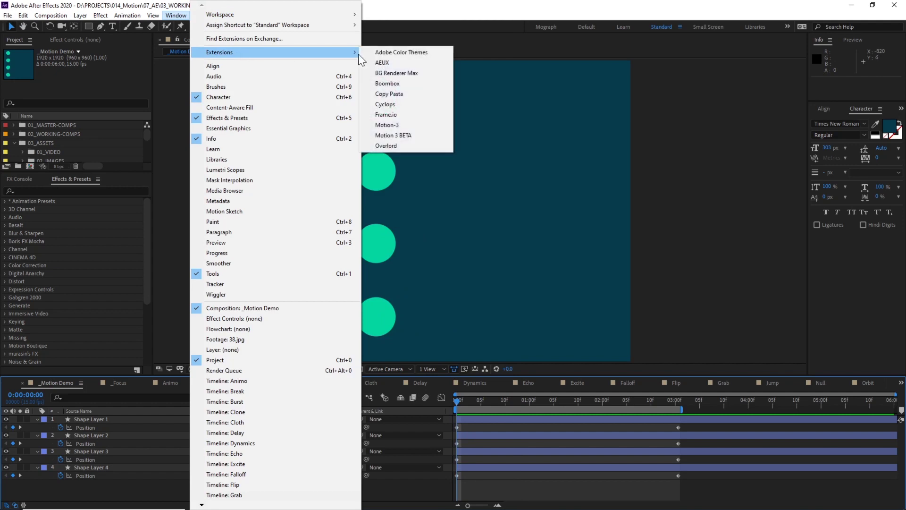
left_click(435, 124)
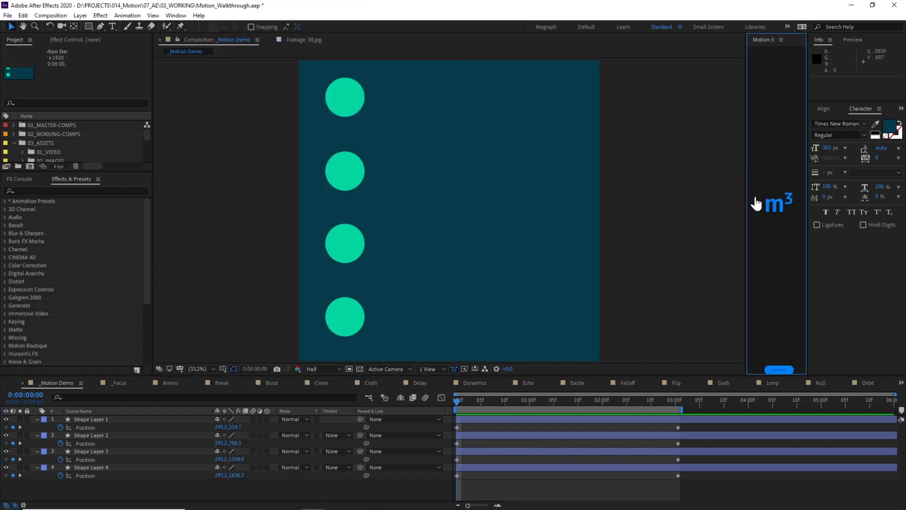
left_click_drag(747, 196, 597, 191)
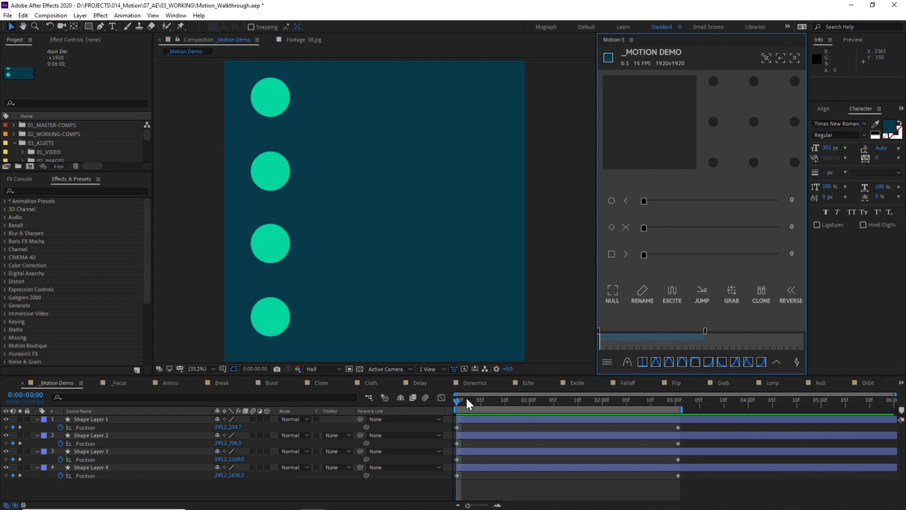
During preview playback, set Shape Layer 1's position ease-out to 62 and Shape Layer 2's combined position easing to 58
key("space")
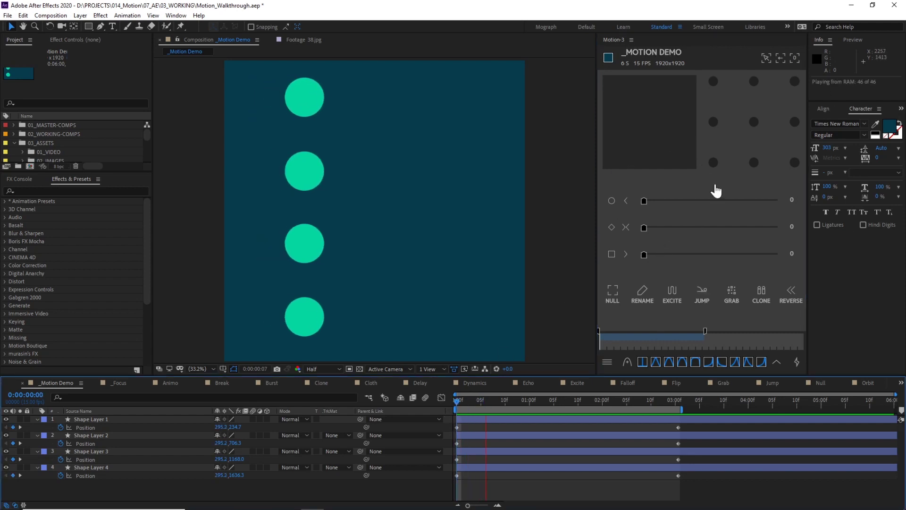
left_click(678, 427)
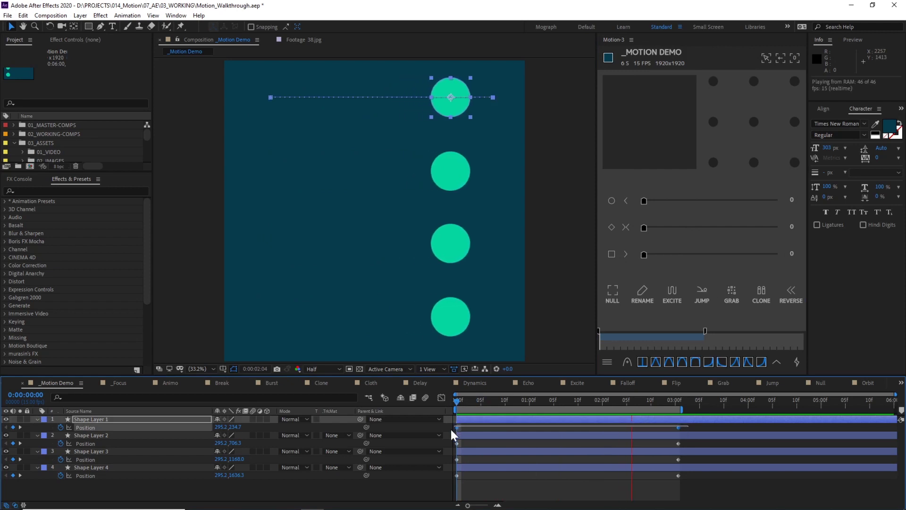
left_click(724, 201)
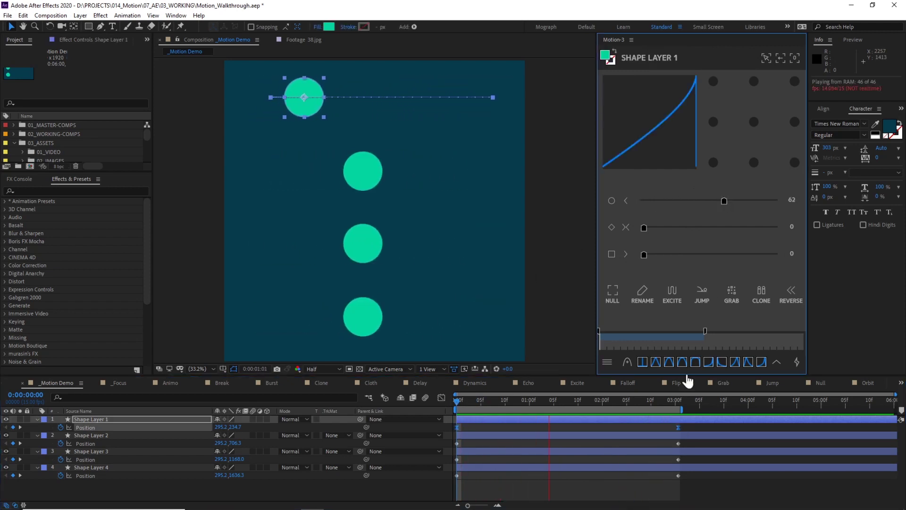
left_click(678, 443)
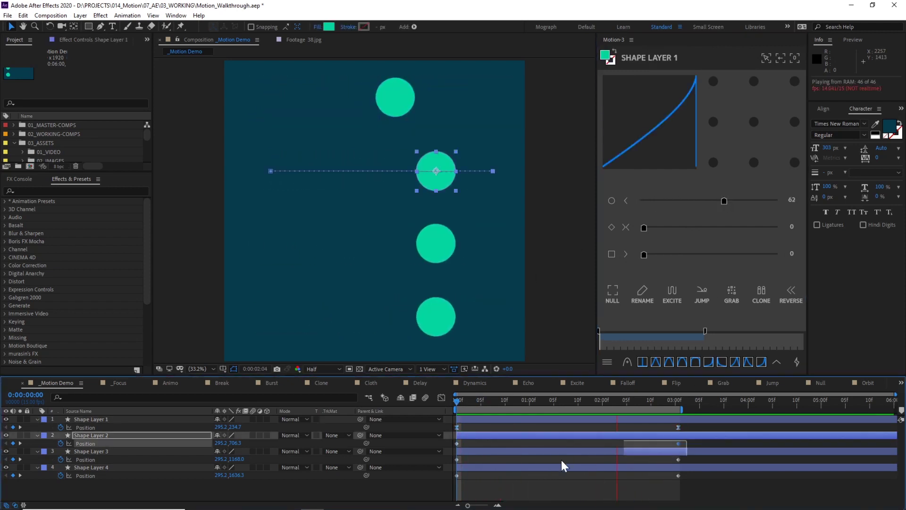
left_click(721, 229, "shift")
Set the ease-in of Shape Layer 3's position keyframes to 50 and turn Shape Layer 4's position keyframes into hold keyframes
left_click(678, 459)
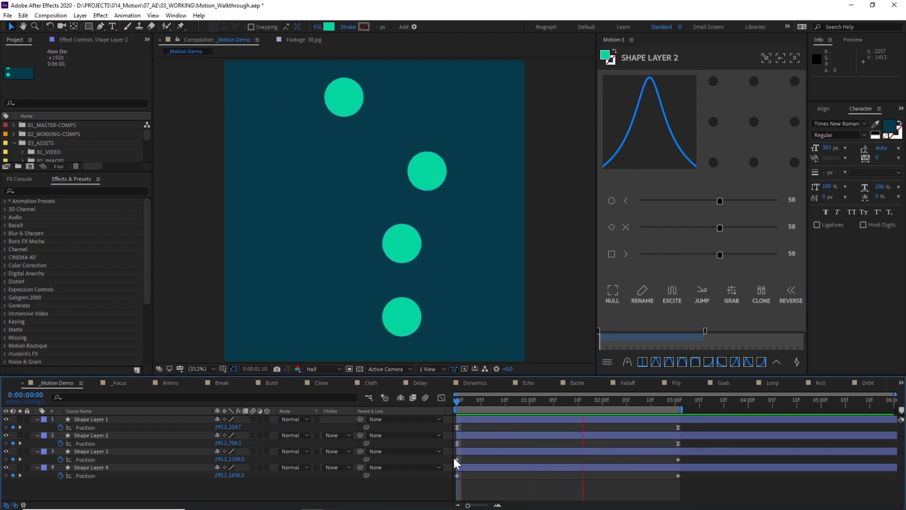
left_click(708, 255)
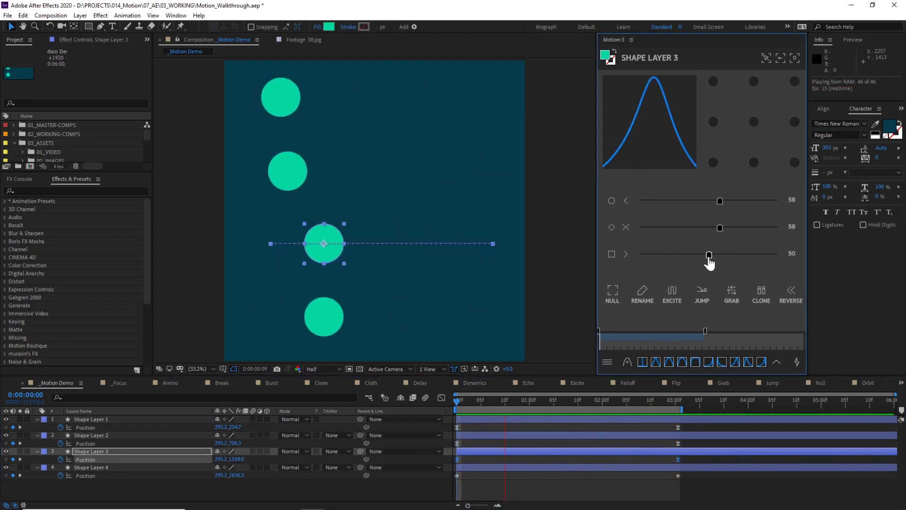
left_click(678, 476)
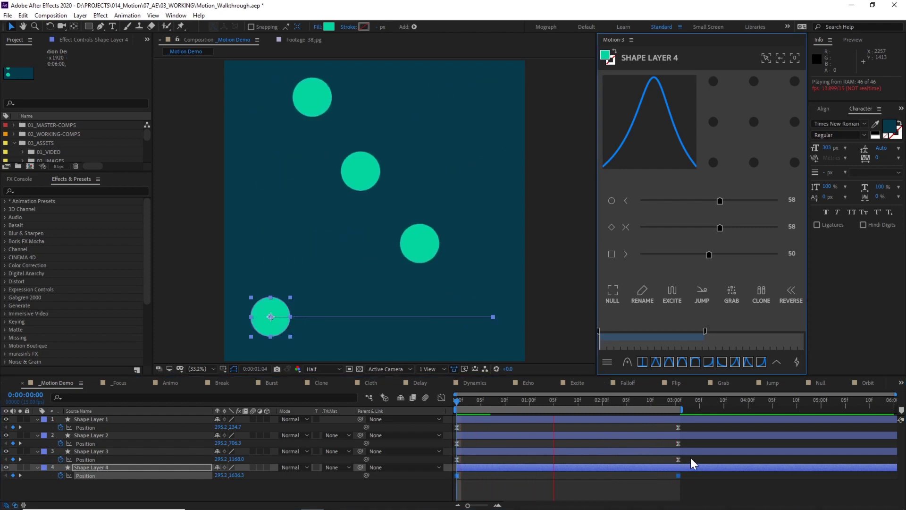
Reshape Shape Layer 2's position easing curve to a late peak with ease-out 100 and ease-in 36, and browse the easing presets
left_click_drag(690, 442, 448, 447)
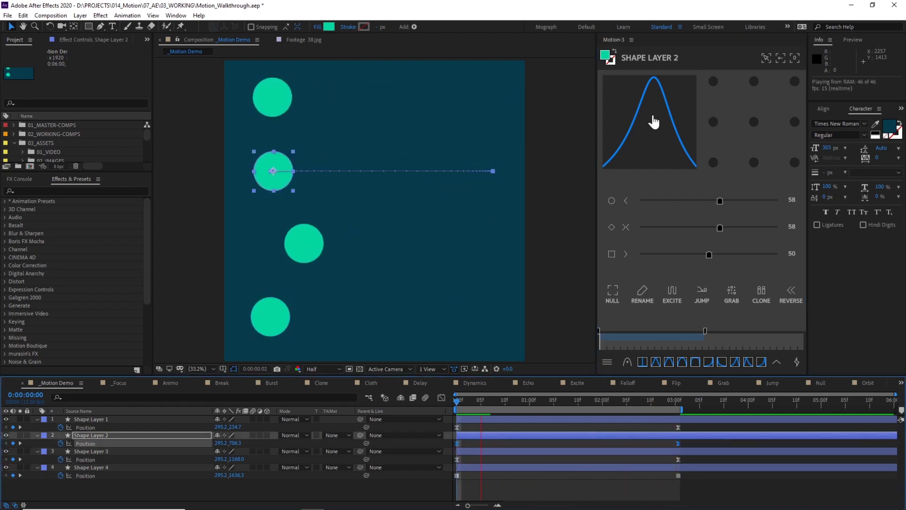
left_click_drag(652, 117, 683, 172)
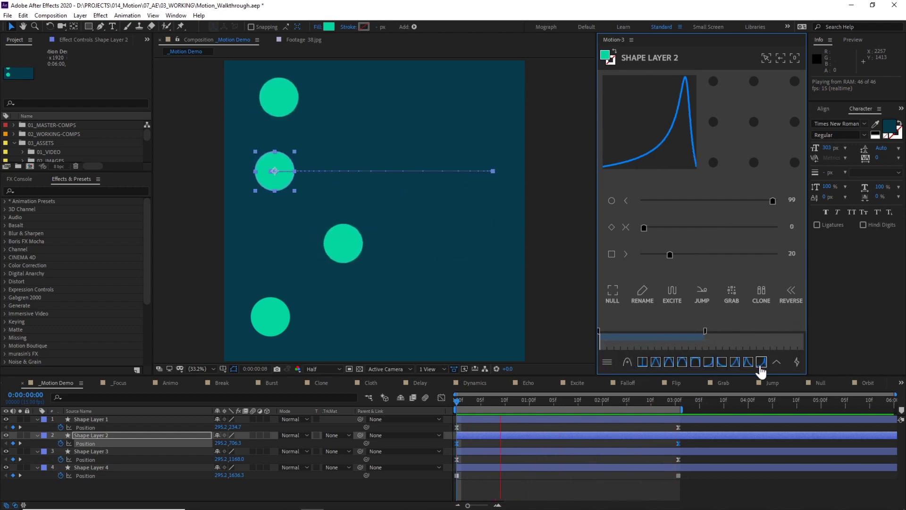
left_click(777, 362)
scroll(692, 273, "down", 5)
scroll(692, 219, "up", 5)
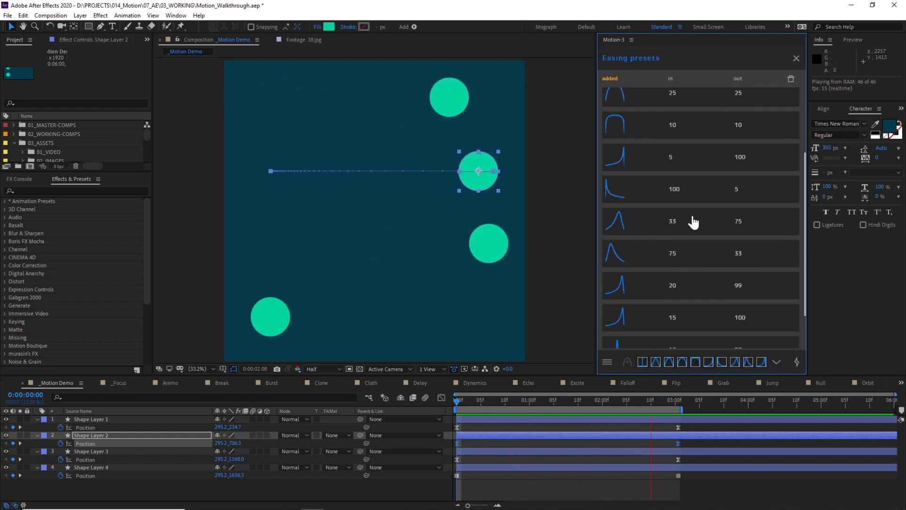
left_click(797, 58)
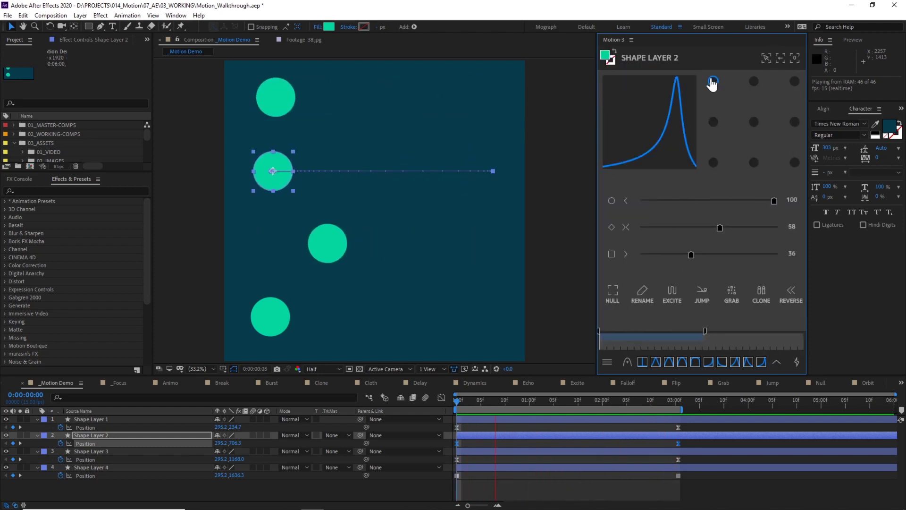
Move Shape Layer 2's anchor point to the bottom-left corner of its circle and rename the layer dots
left_click(713, 82)
left_click(713, 162)
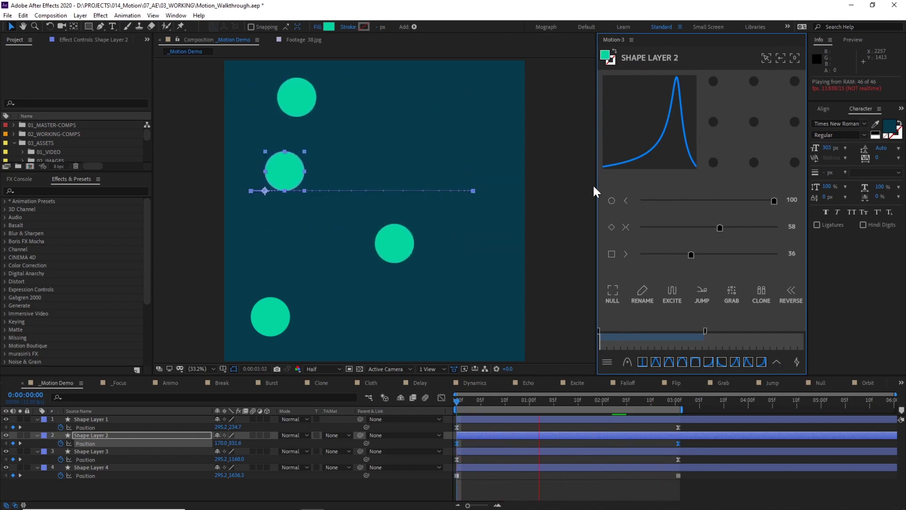
left_click(645, 59)
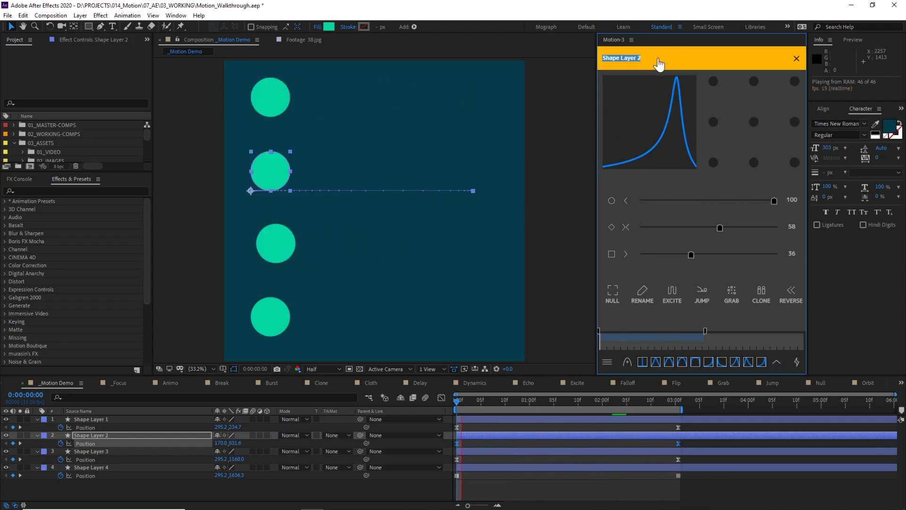
type("dots")
key("Return")
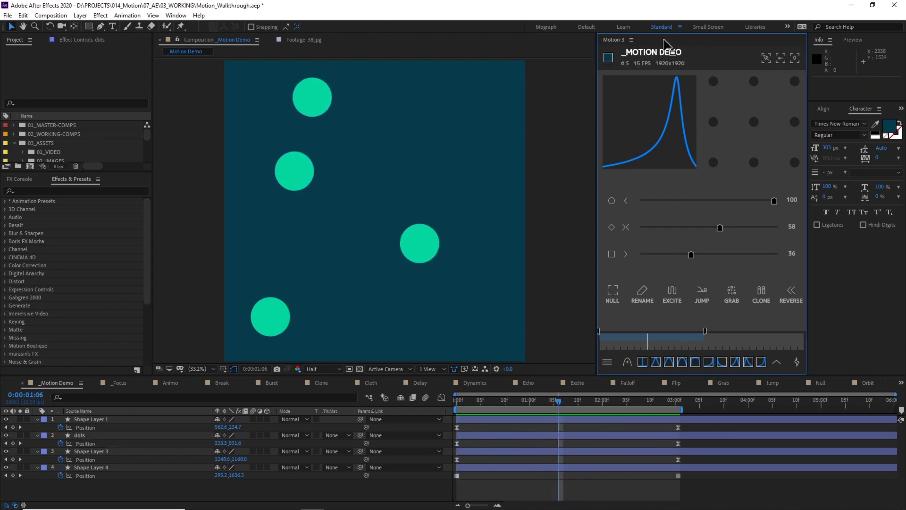
Set the _Motion Demo composition to the 360p size of 640 x 360 and a frame rate of 12 fps
left_click(651, 59)
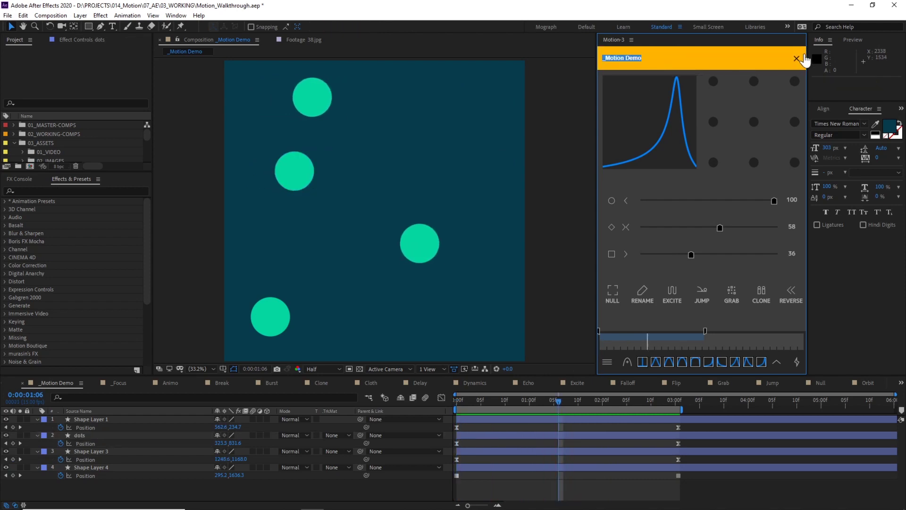
left_click(797, 59)
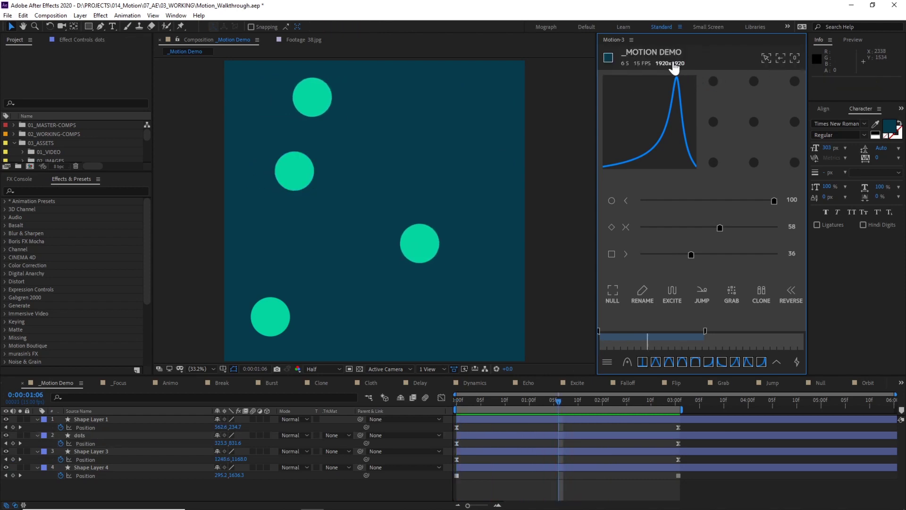
left_click(674, 64)
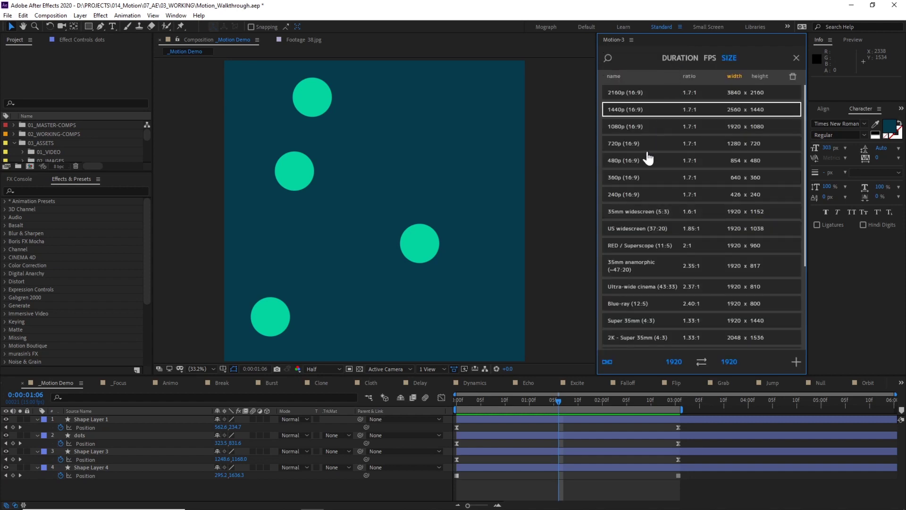
left_click(631, 269)
left_click(640, 178)
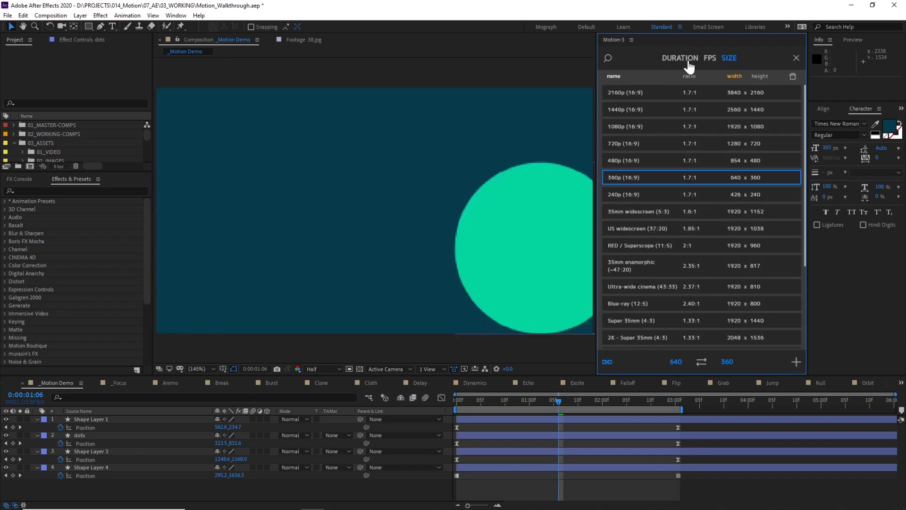
left_click(711, 59)
left_click(668, 113)
Set the composition's duration to the 10-second Hot ten preset and extend the end of the work area
left_click(681, 59)
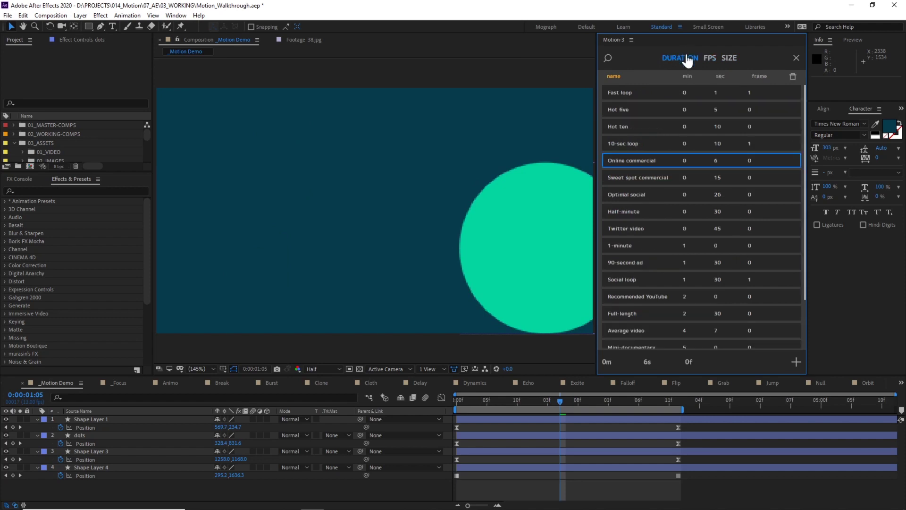
left_click(661, 127)
scroll(723, 295, "down", 3)
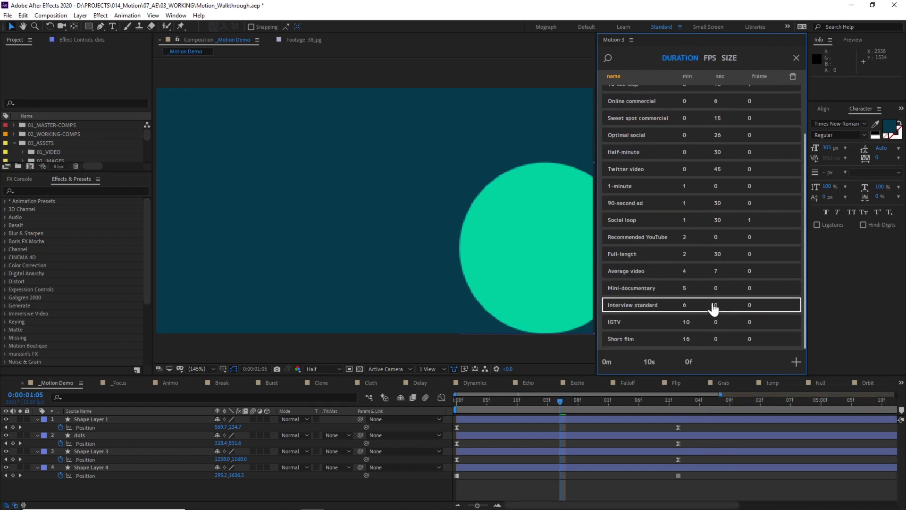
left_click(797, 58)
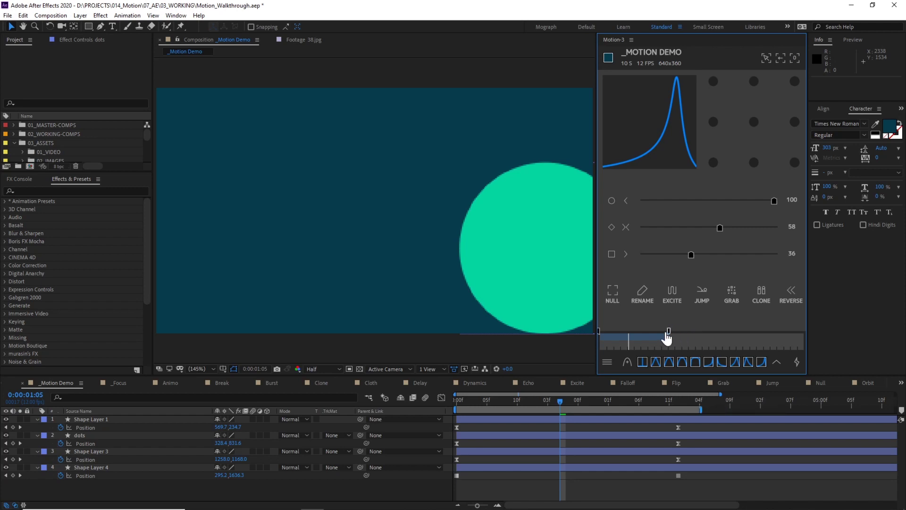
left_click_drag(667, 338, 710, 333)
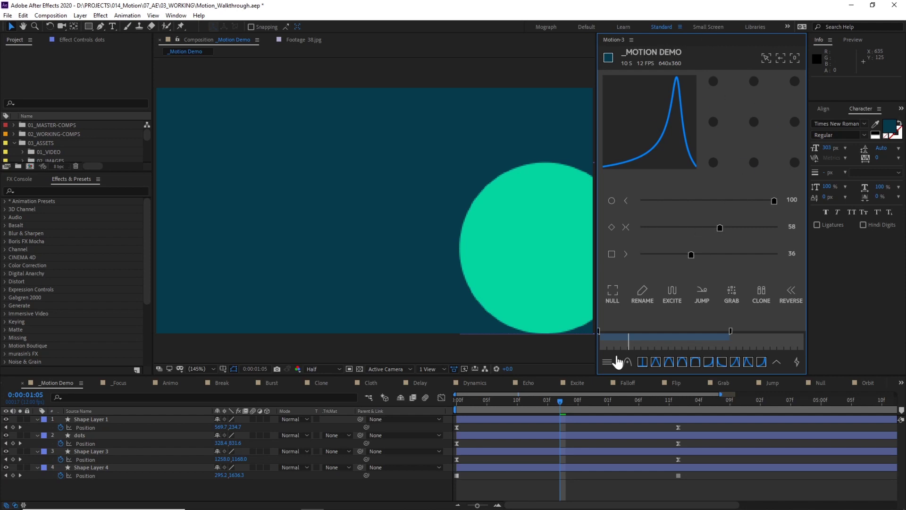
Turn off the Curve Graph in Motion-3's interface settings and return to its home screen
left_click(607, 363)
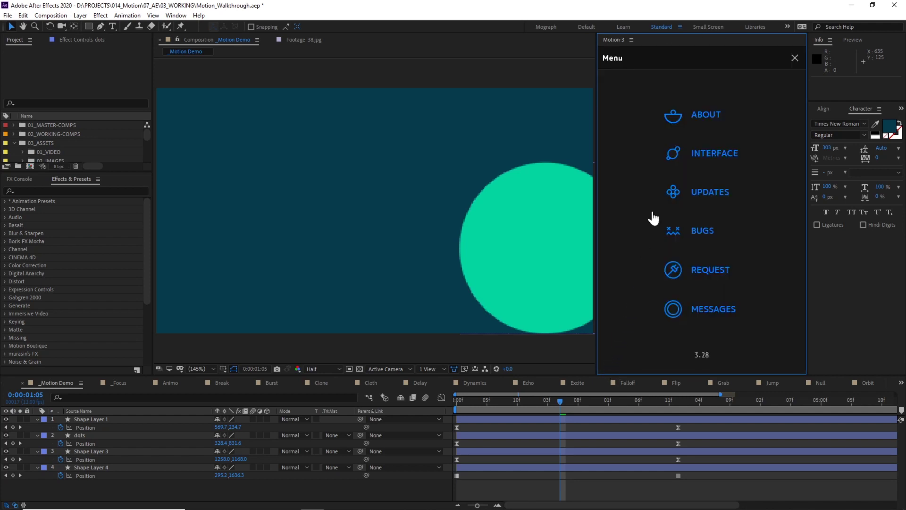
left_click(708, 159)
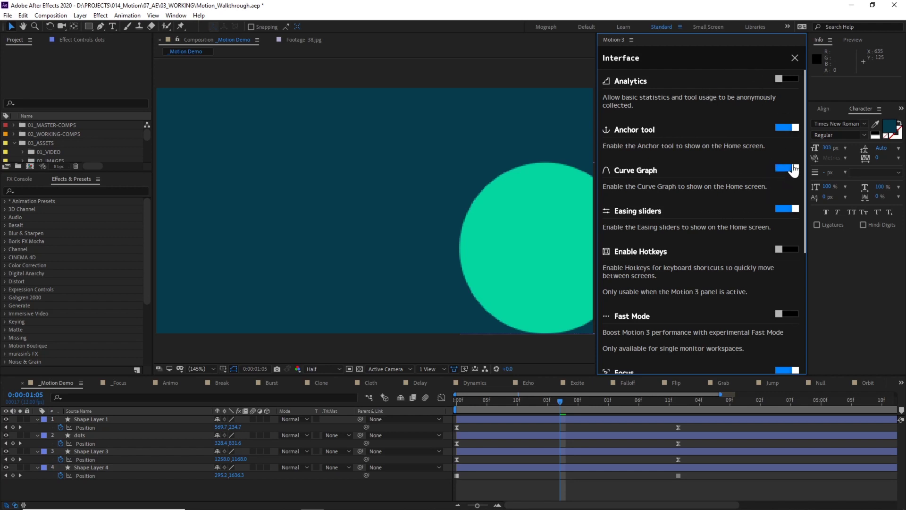
left_click(795, 59)
left_click(795, 58)
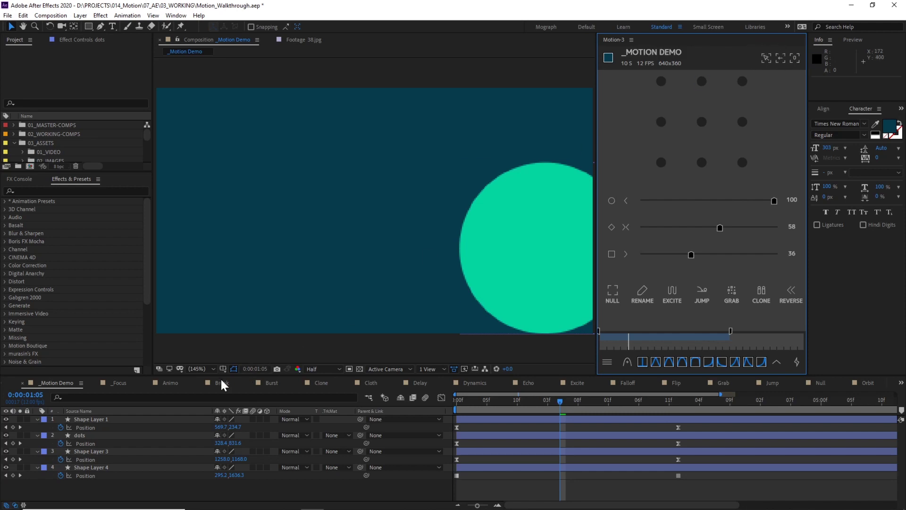
Open the _Focus composition and scrub its timeline to about 2 seconds
left_click(119, 382)
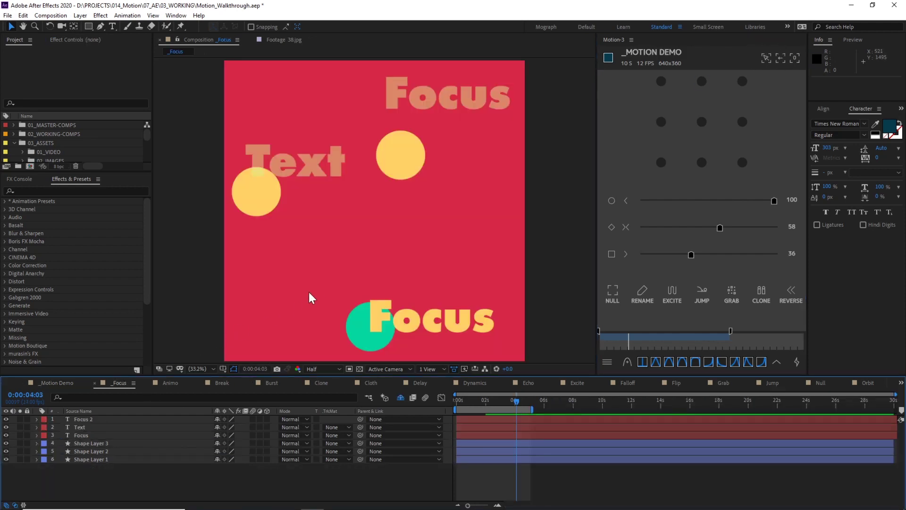
left_click(487, 401)
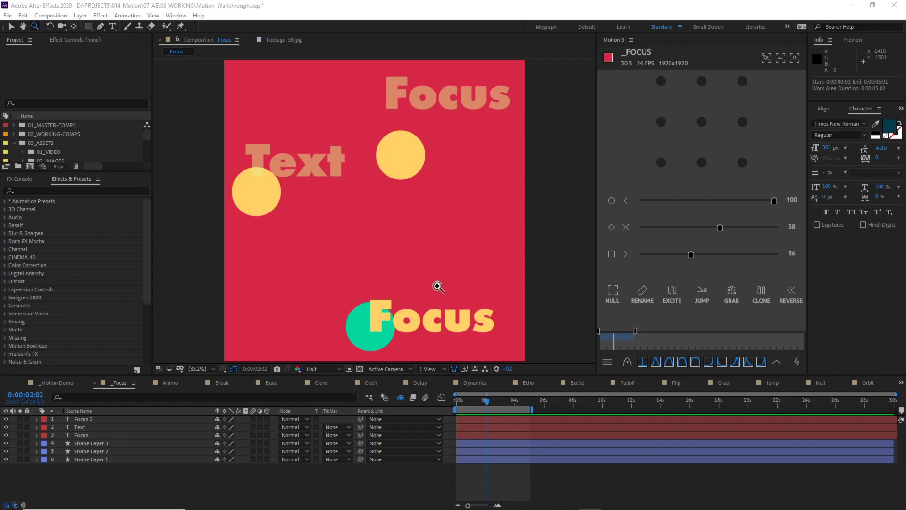
key("v")
key("space")
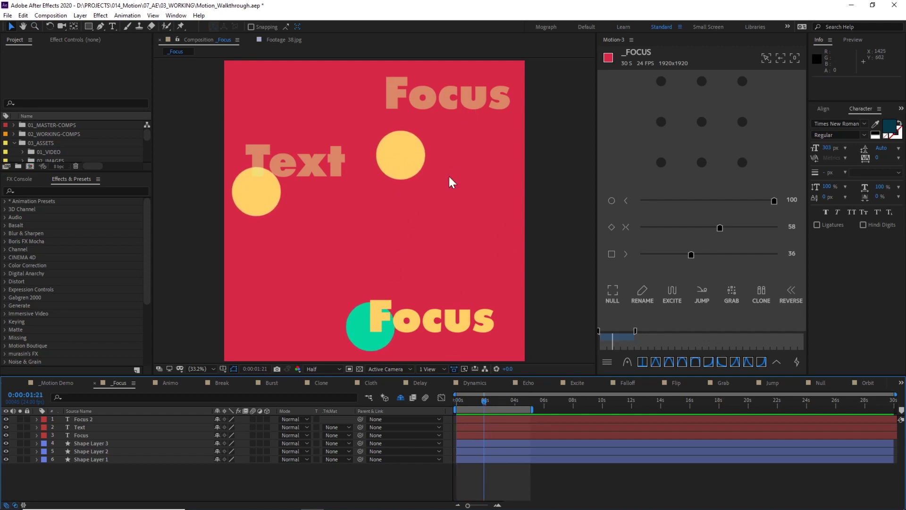
Focus the composition on Shape Layers 1 to 3 so only they are shown, and scrub to about 0:00:02:05
left_click(112, 443)
left_click(105, 459, "shift")
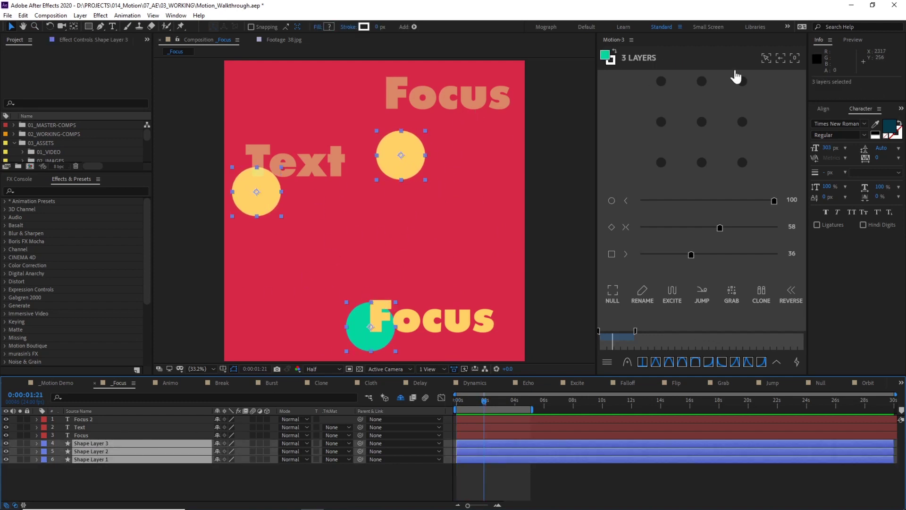
left_click(767, 60)
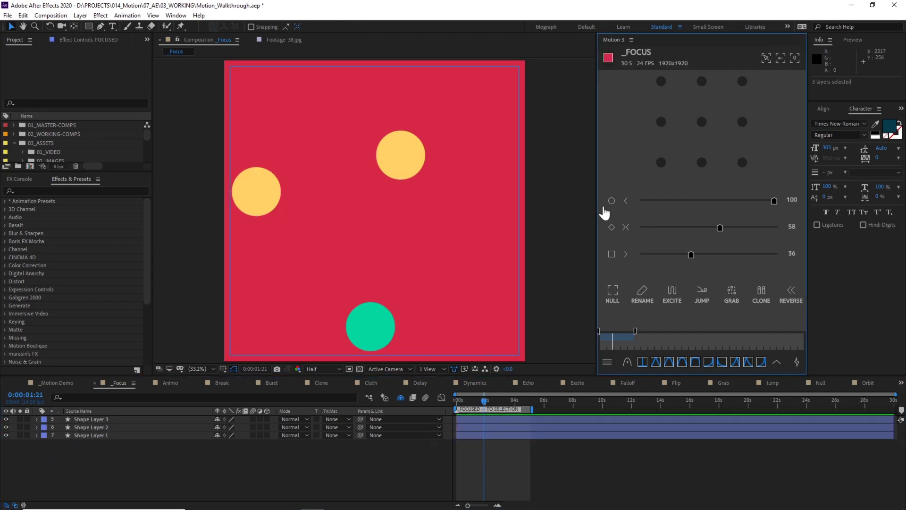
mouse_move(472, 404)
left_mouse_down()
mouse_move(457, 401)
mouse_move(489, 401)
left_mouse_up()
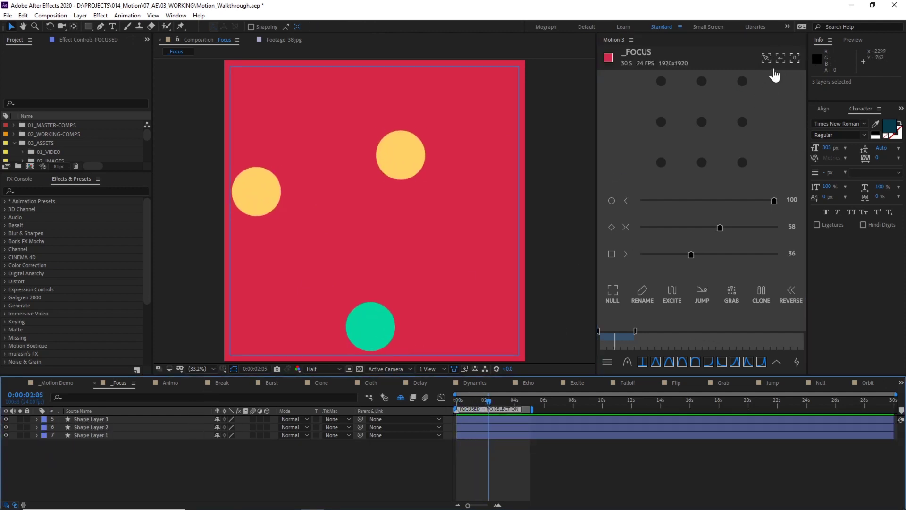
Save Shape Layers 1 to 3 as a Motion-3 focus group named Shapes
left_click_drag(513, 447, 547, 347)
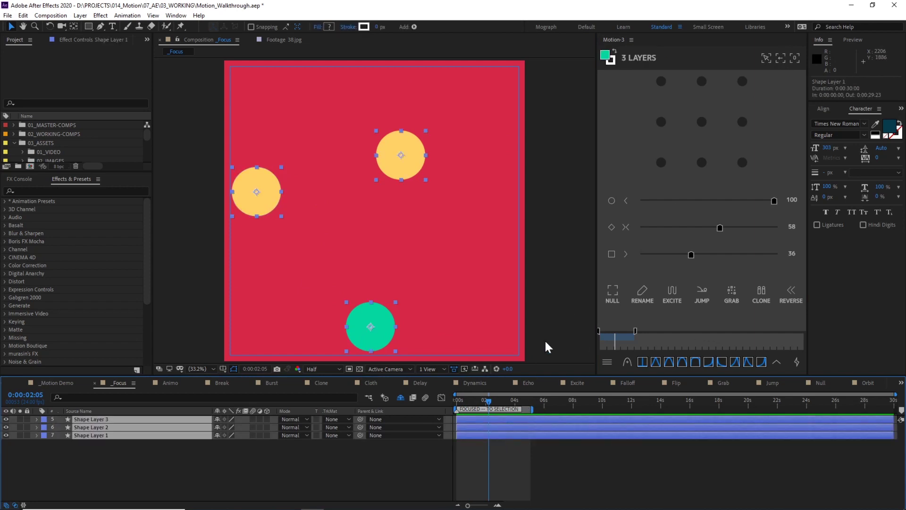
left_click(766, 60)
left_click(792, 66)
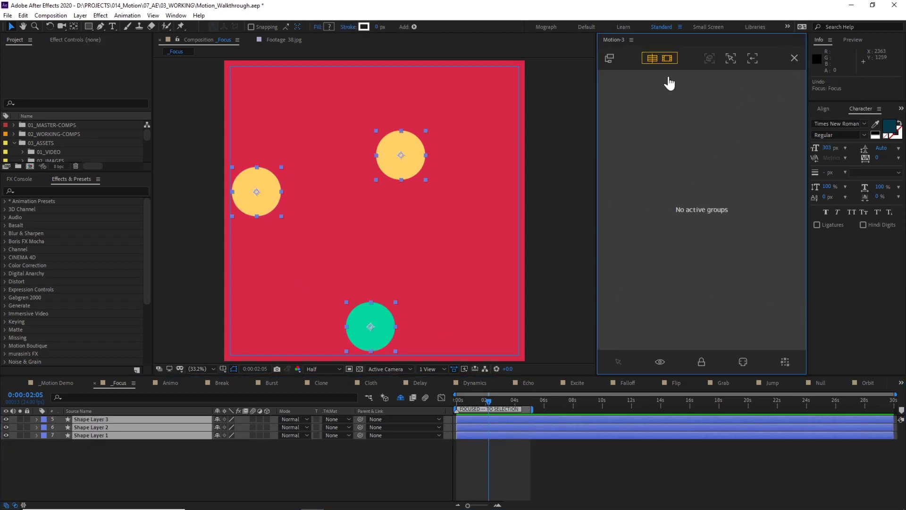
left_click(611, 58)
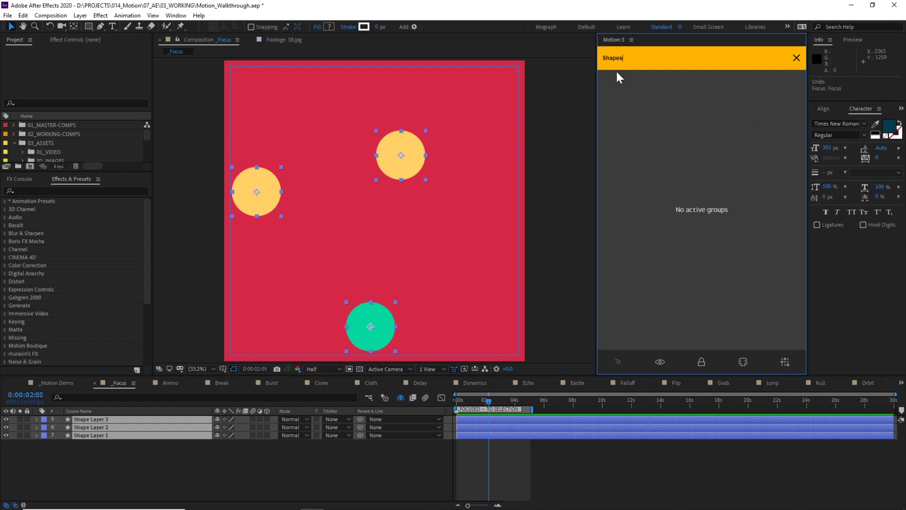
key("Return")
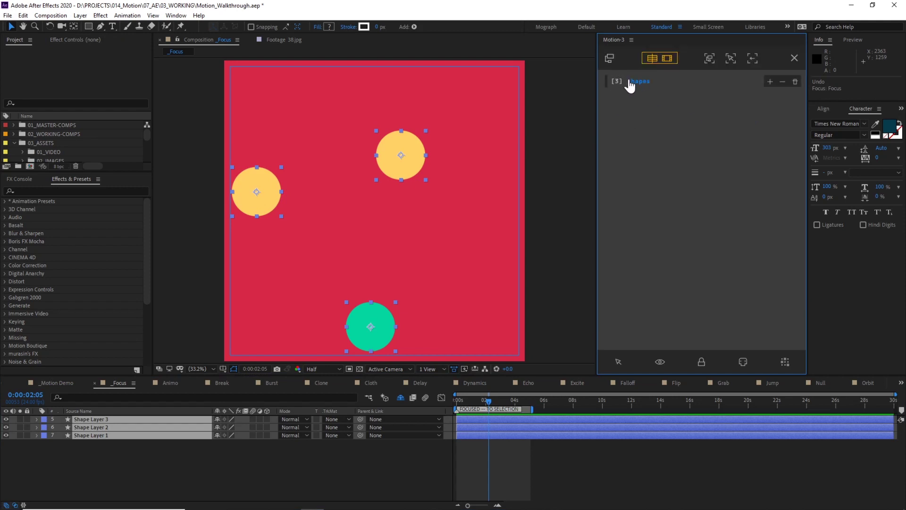
Toggle the Shapes group's visibility off and on, and release the focus to bring back all layers
left_click(660, 363)
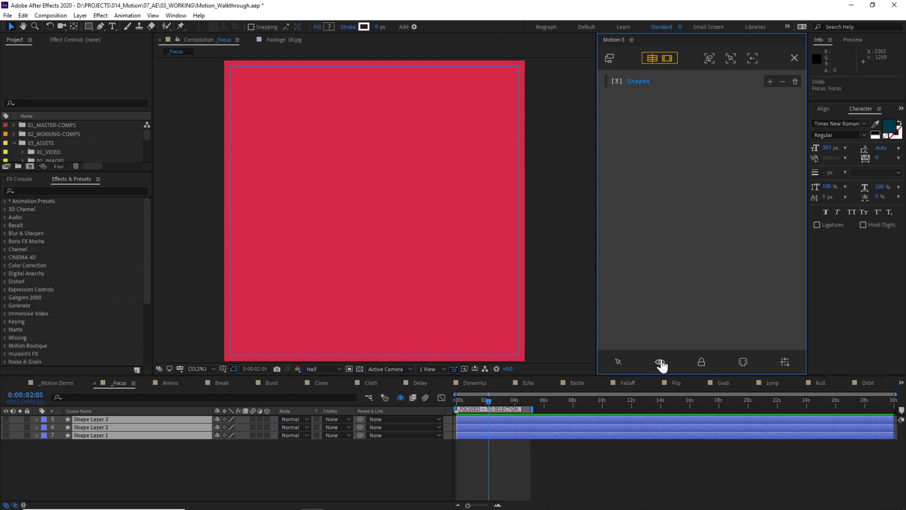
left_click(660, 363)
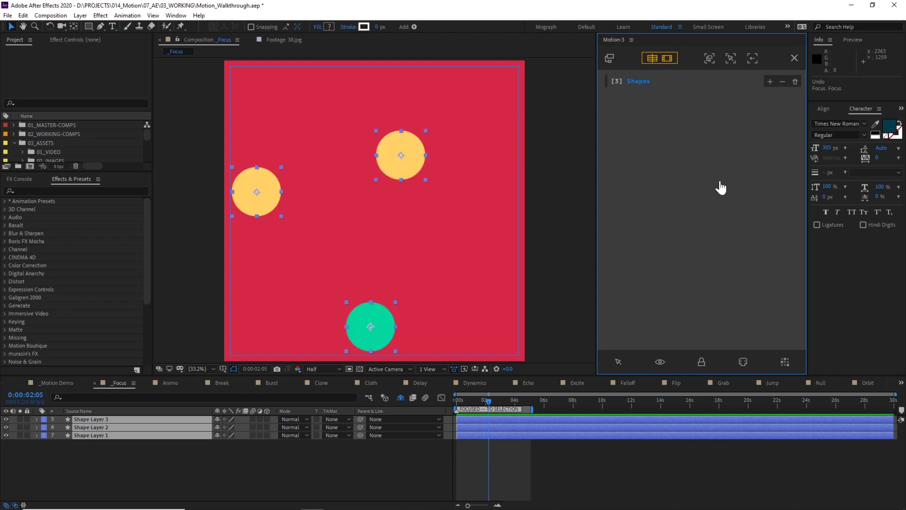
left_click(794, 58)
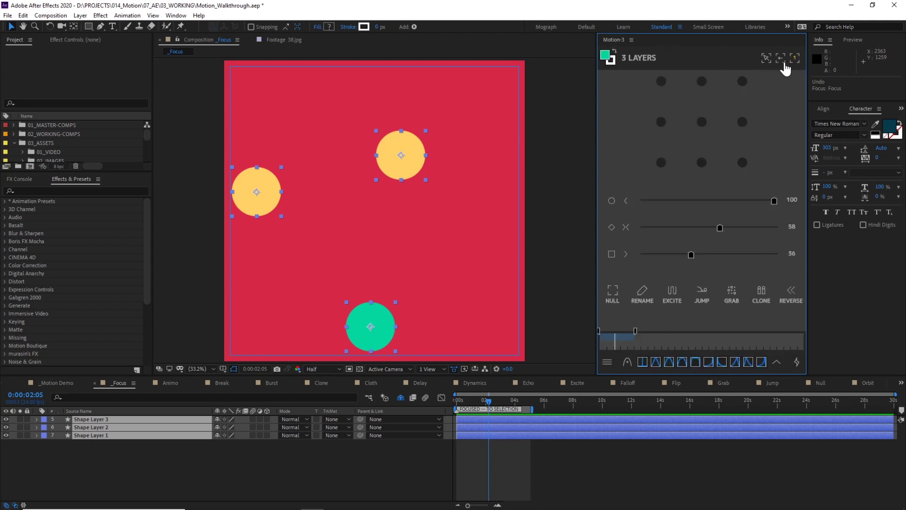
left_click(781, 59)
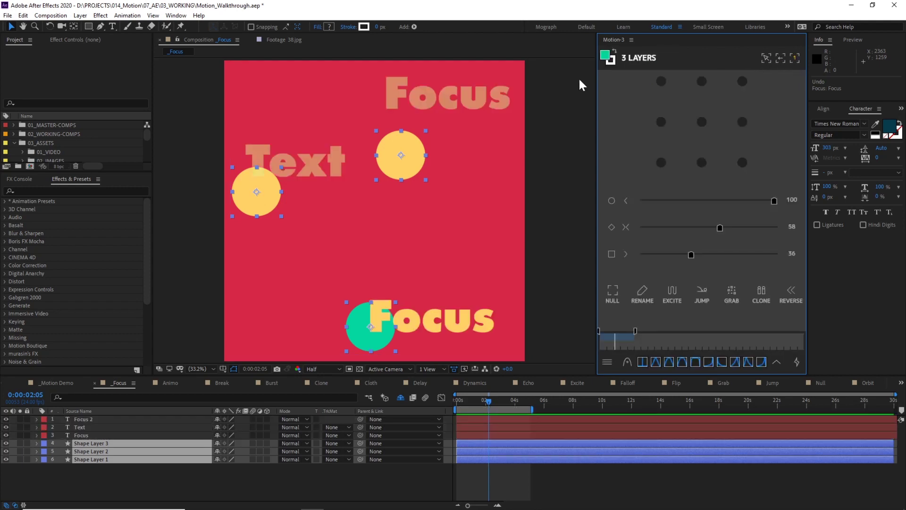
Focus the composition on its three text layers: Focus, Text and Focus 2
left_click(451, 106)
left_click(325, 175, "shift")
left_click(447, 334, "shift")
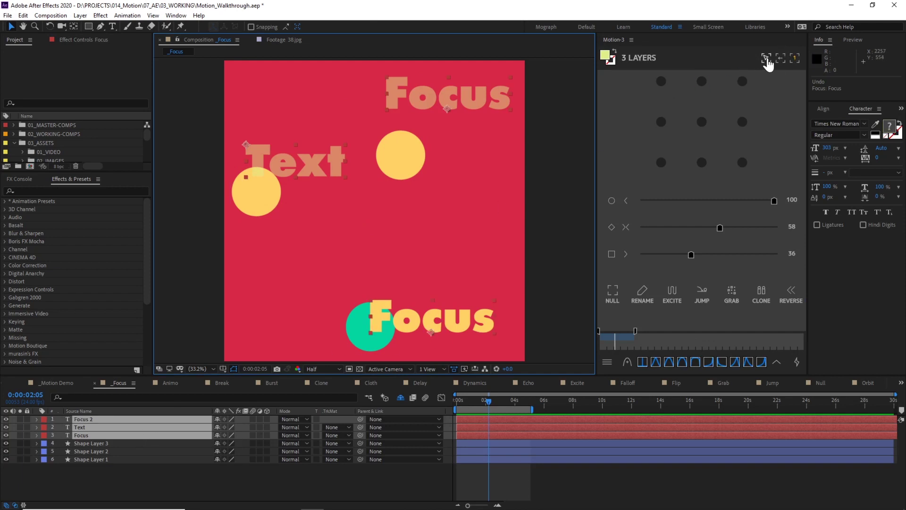
left_click(767, 60)
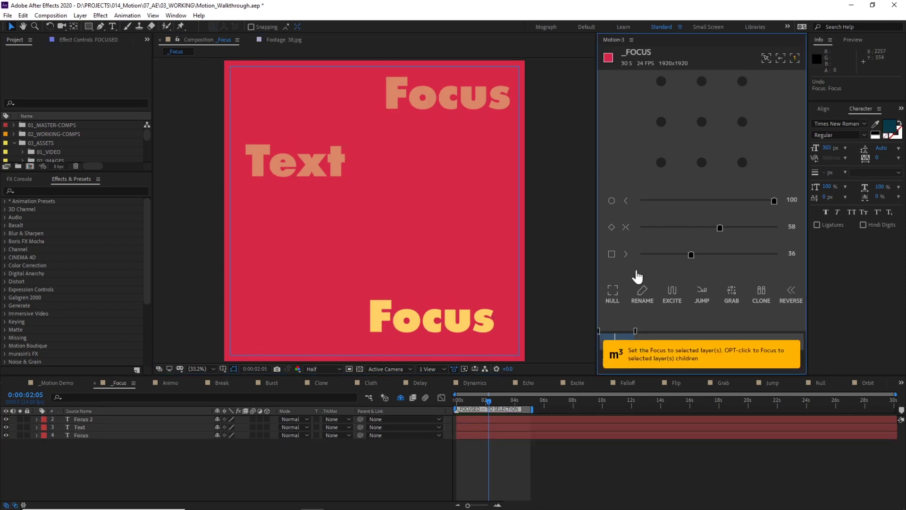
Save the three focused text layers as a second focus group named Text
left_click(794, 58)
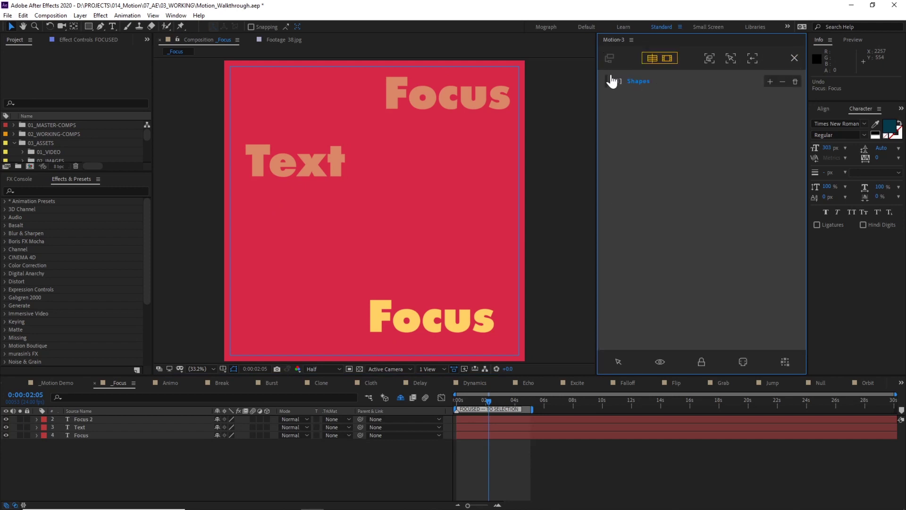
left_click(517, 427)
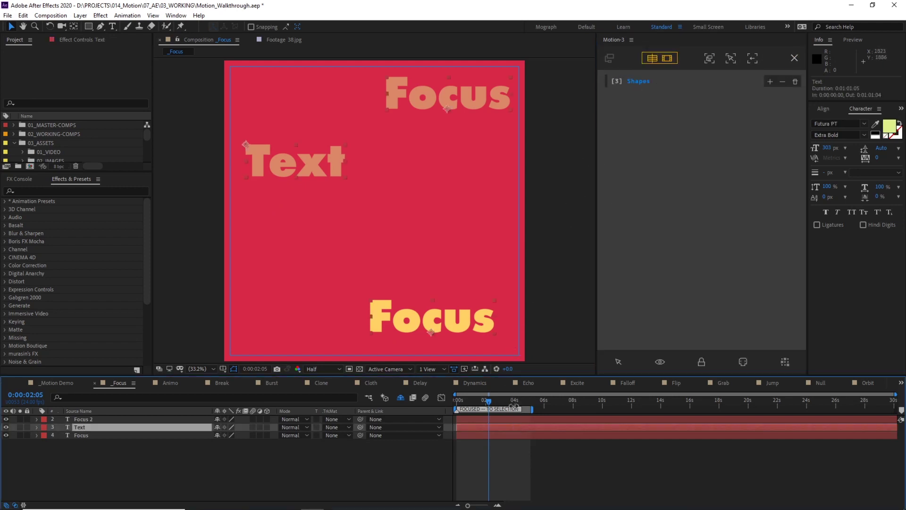
key("ctrl+a")
left_click(610, 59)
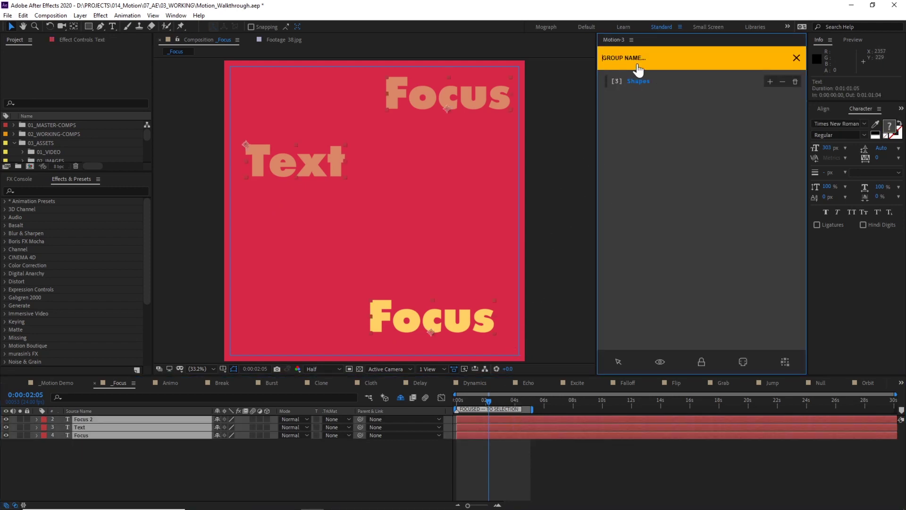
type("Text")
key("Return")
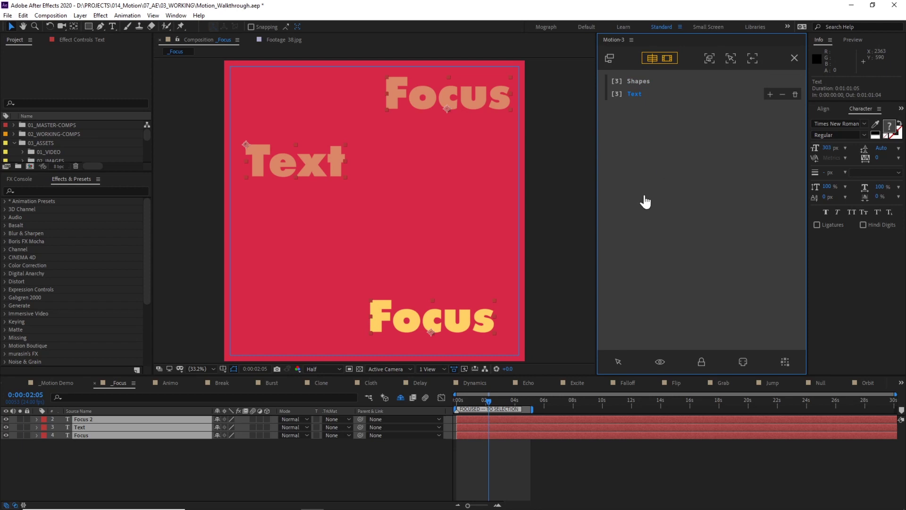
Toggle the visibility of the Text and Shapes groups, and release the focus so every layer is listed again
left_click(660, 362)
left_click(660, 362)
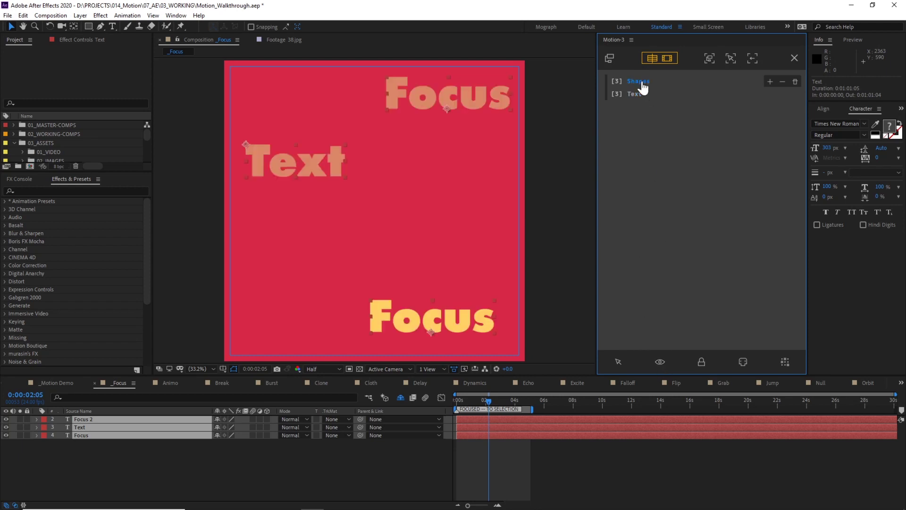
left_click(660, 362)
left_click(660, 362)
left_click(660, 362)
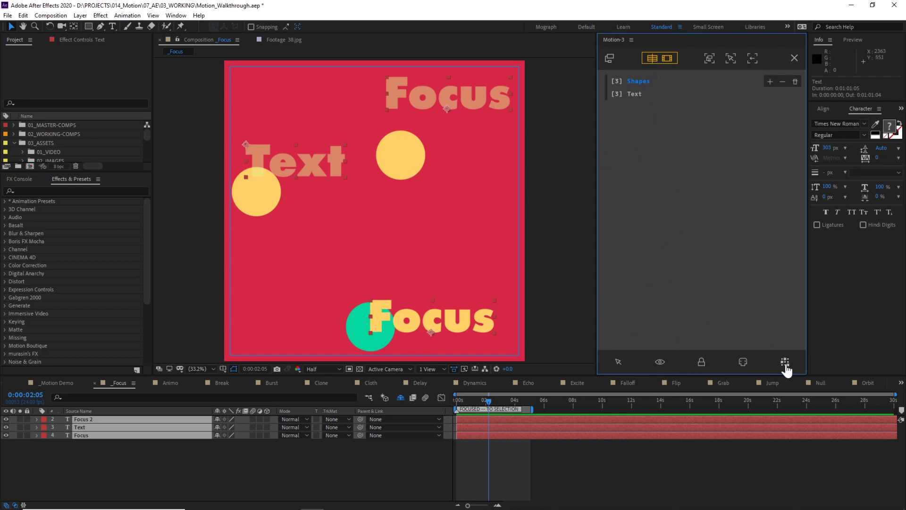
left_click(794, 58)
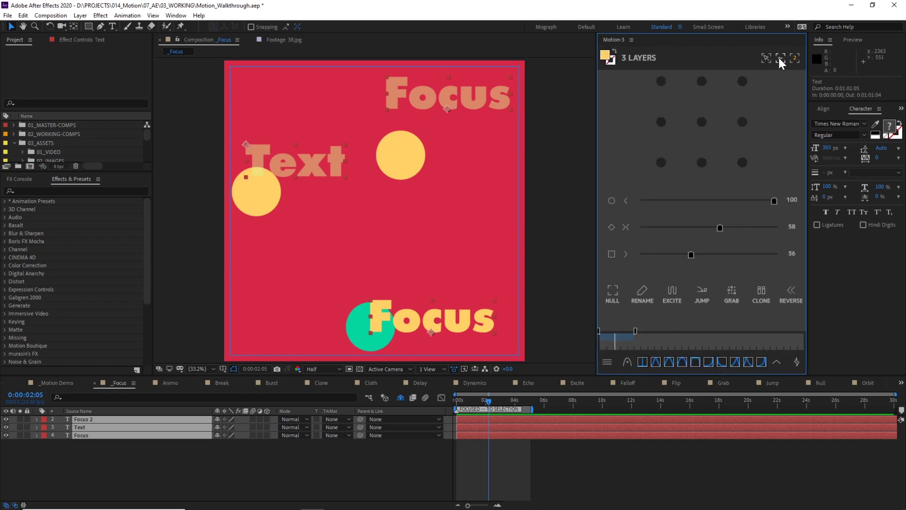
left_click(781, 59)
Select Shape Layer 3, Focus 2, Shape Layer 1 and the Text layer in turn to check their colors in Motion-3
left_click(525, 444)
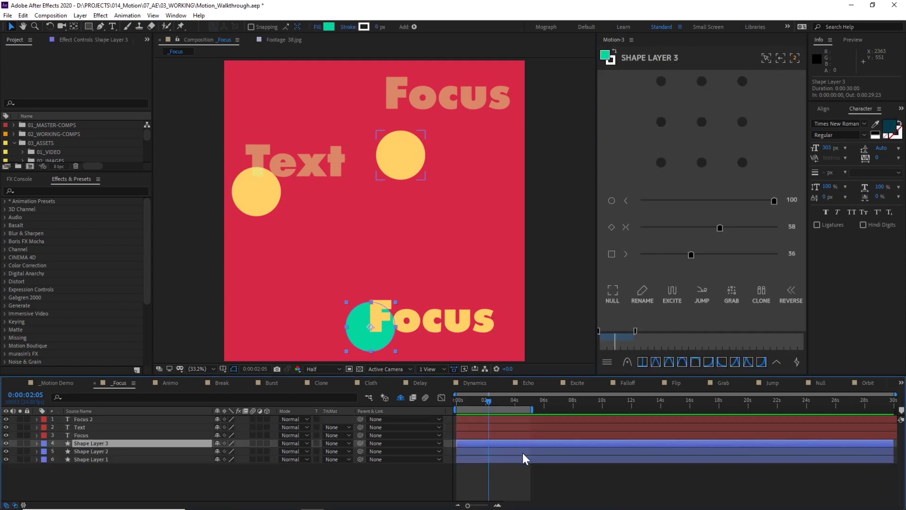
left_click(475, 326)
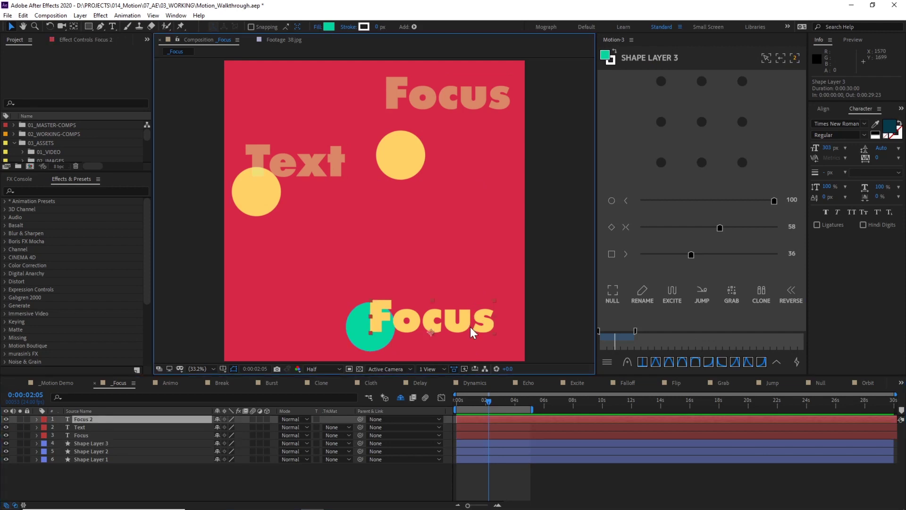
left_click(542, 460)
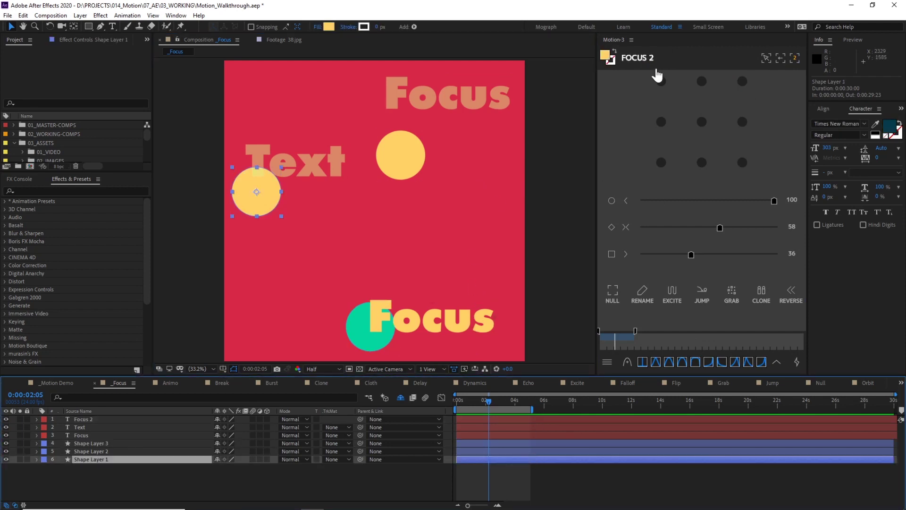
left_click(329, 162)
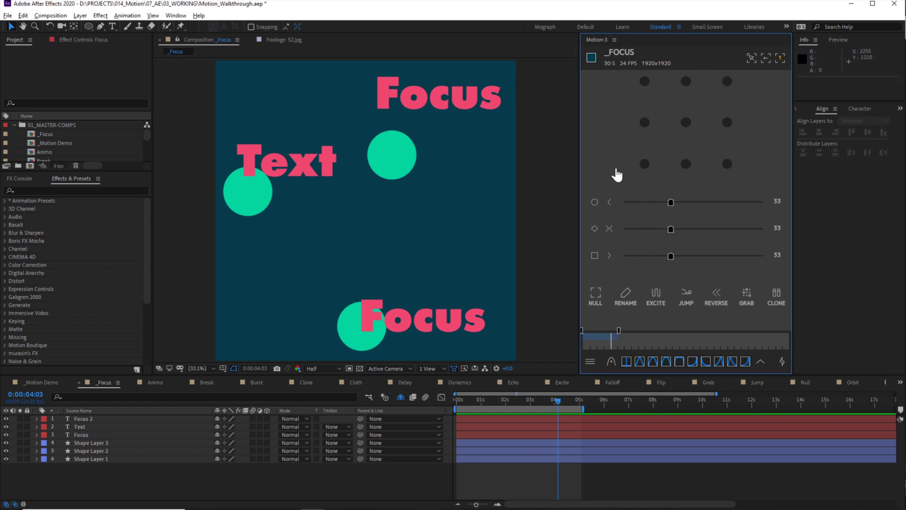
Open the composition's background color controls and look through the saved color palettes
left_click(591, 59)
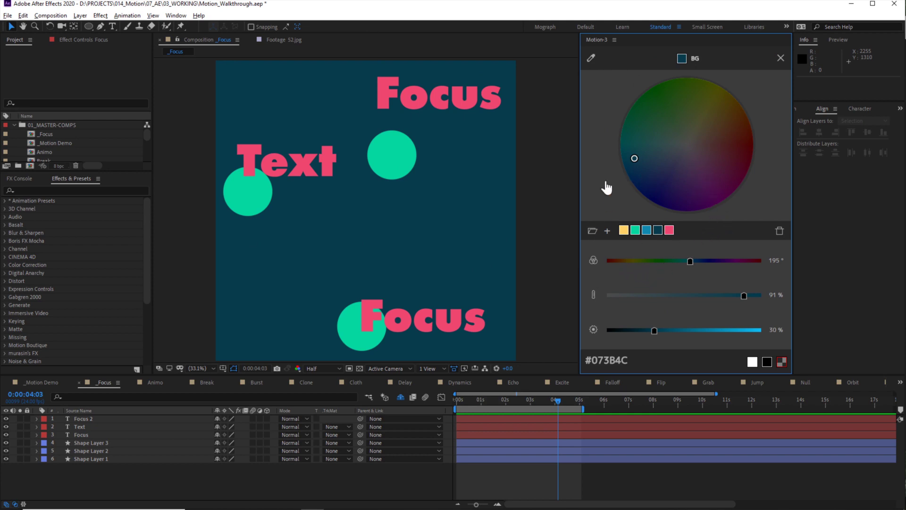
left_click(594, 233)
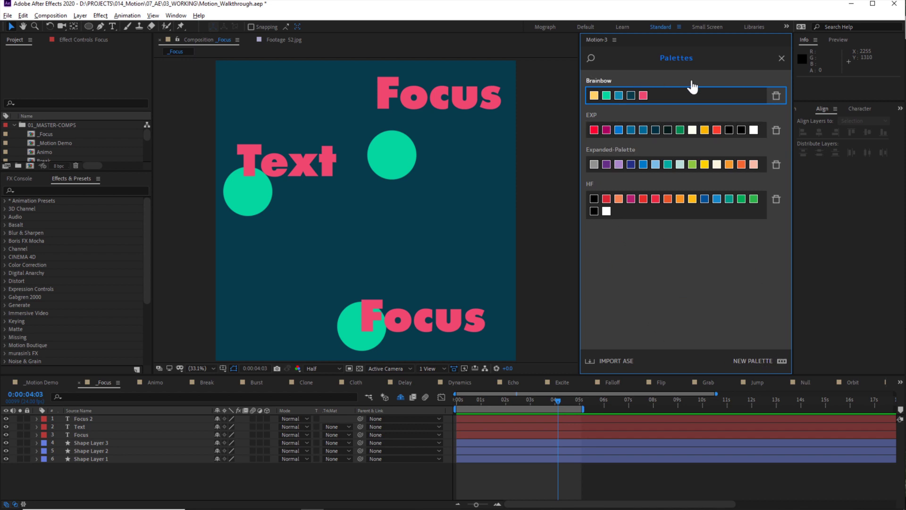
left_click(781, 59)
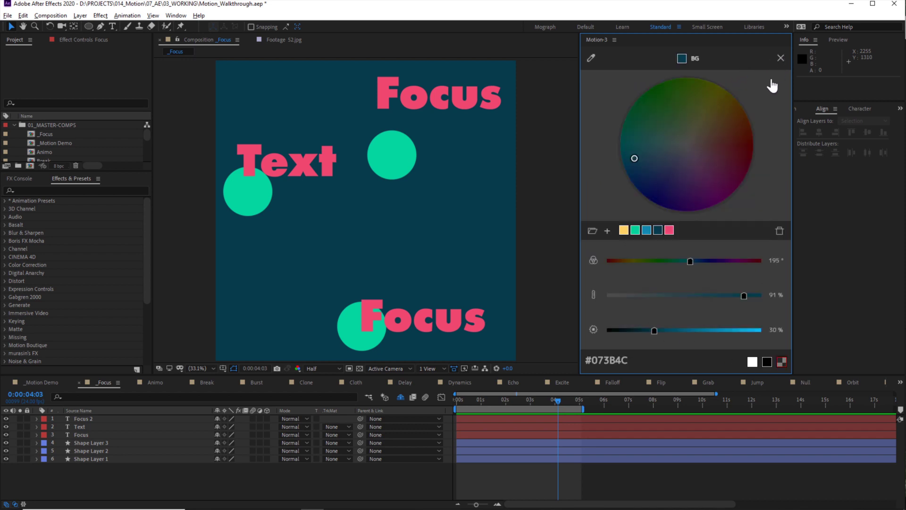
Fill the Focus 2 text layer with the yellow palette swatch
left_click(452, 106)
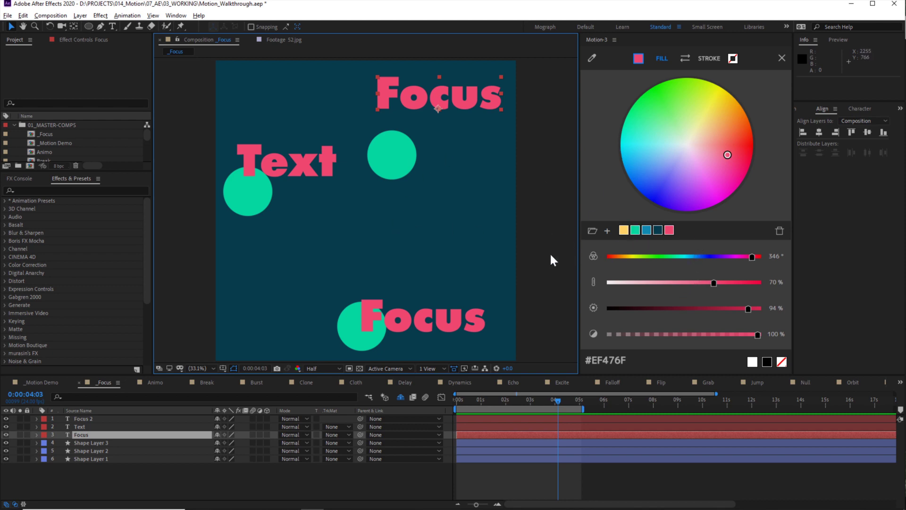
left_click(434, 320)
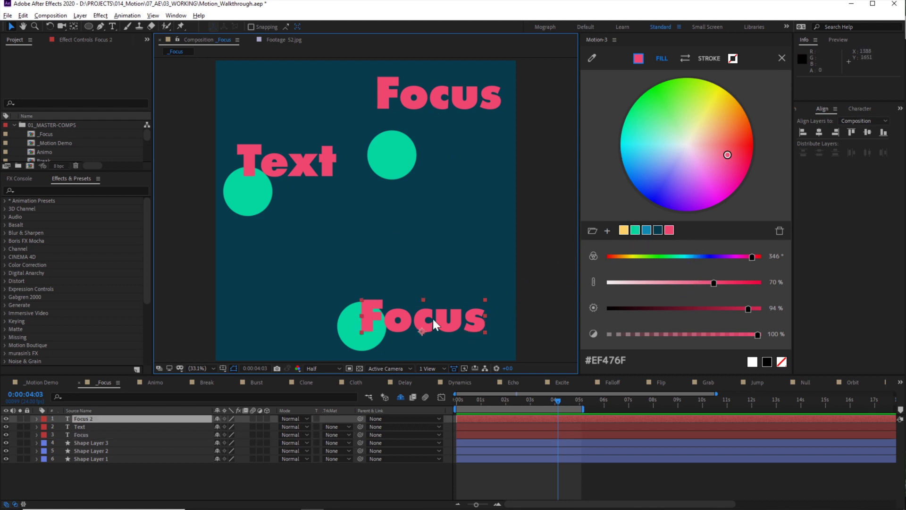
left_click(625, 230)
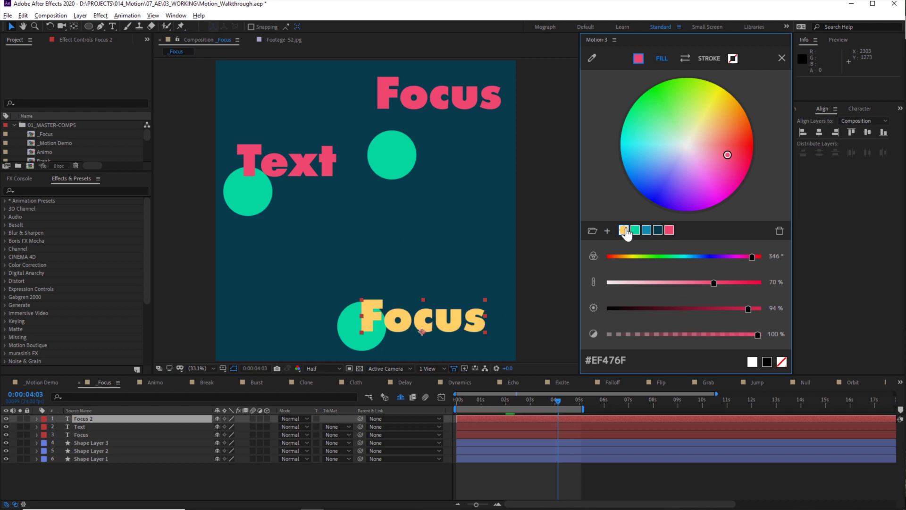
Recolor the Text and Focus layers from the blue swatch to a pale yellow-green with 69° hue and 42% saturation
left_click(491, 92)
left_click(328, 166, "shift")
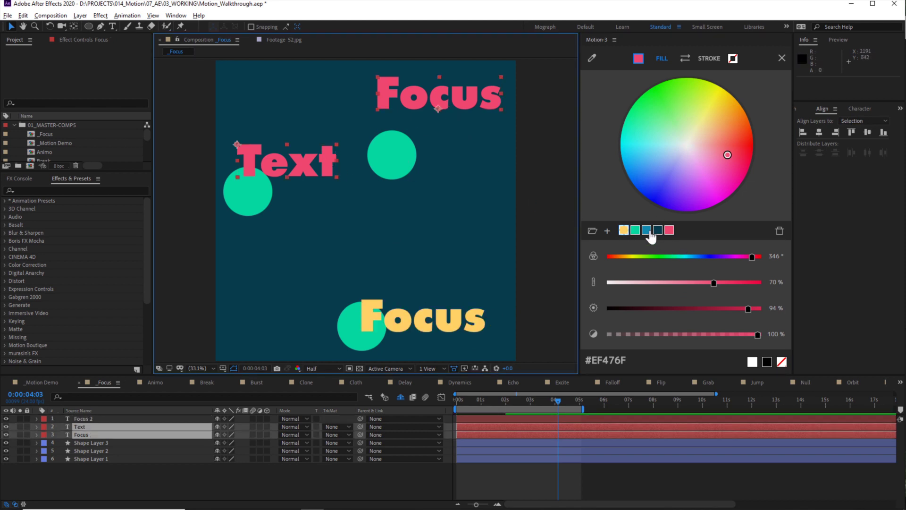
left_click(647, 230)
left_click_drag(720, 289, 675, 286)
left_click_drag(752, 256, 639, 259)
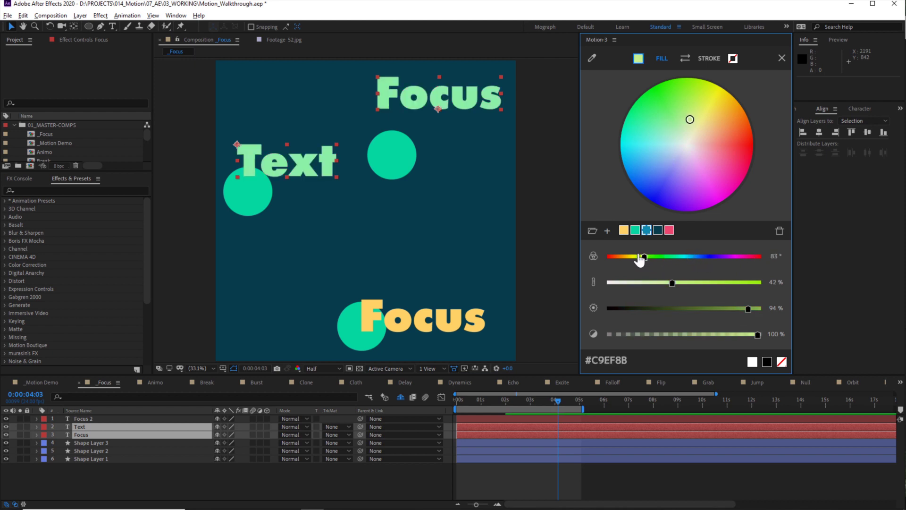
Try 45% brightness on the Text and Focus fill, undo it, and make both layers semi-transparent before deselecting them
left_click_drag(724, 307, 676, 334)
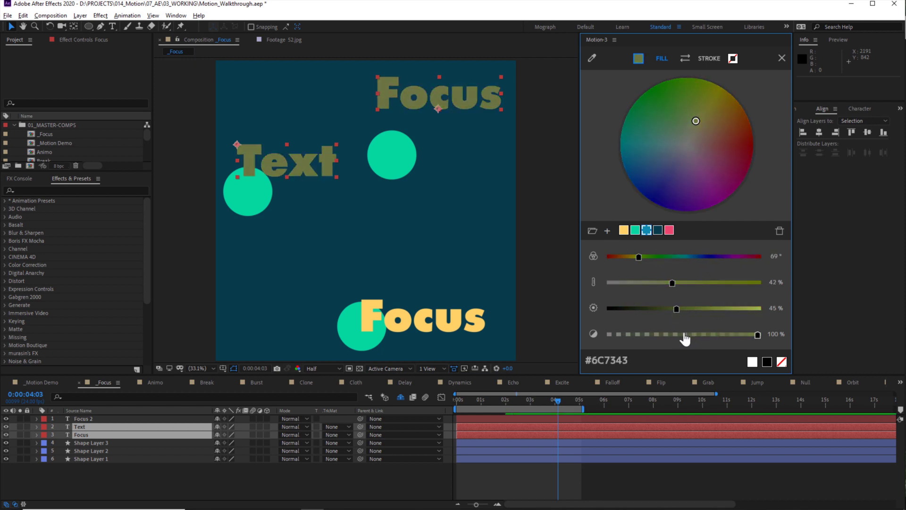
key("ctrl+z")
left_click(682, 334)
left_click(504, 242)
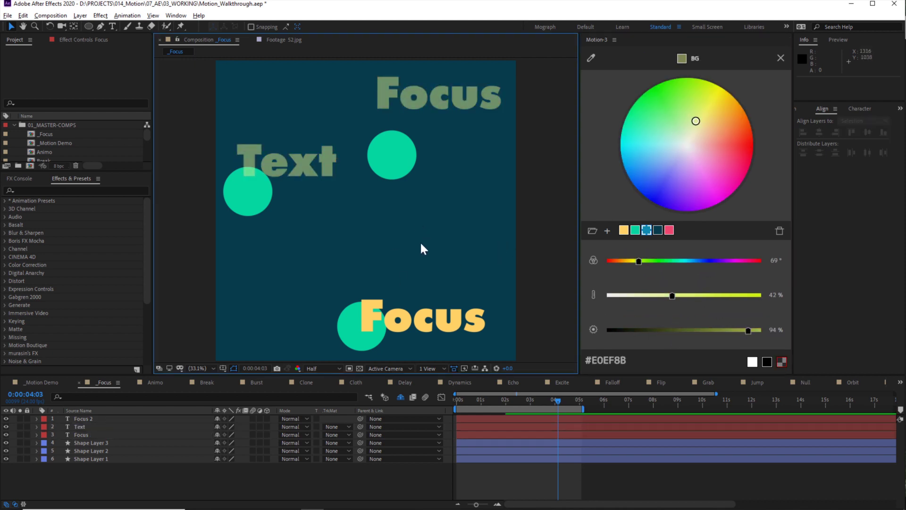
Set the composition background to the green palette swatch, and recolor it to dark purple #382C4C on the color wheel
left_click(636, 230)
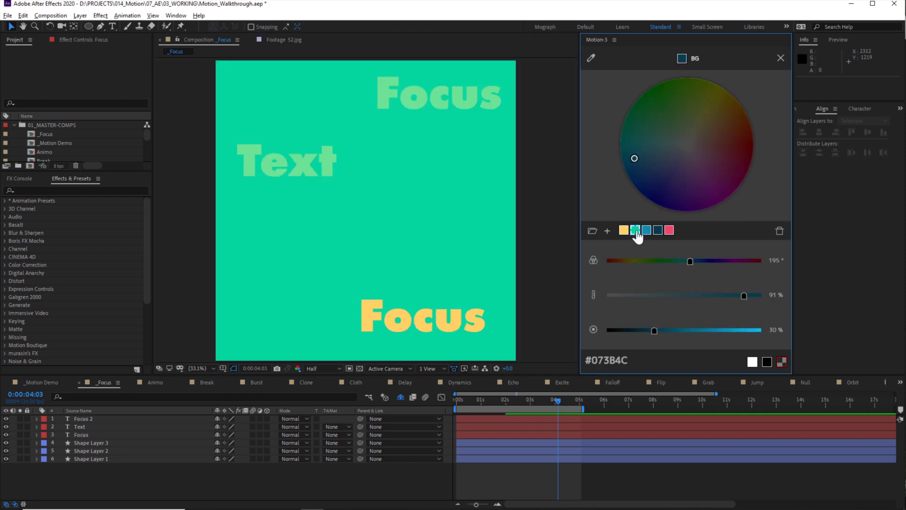
left_click(654, 168)
left_click(688, 144)
left_click(684, 169)
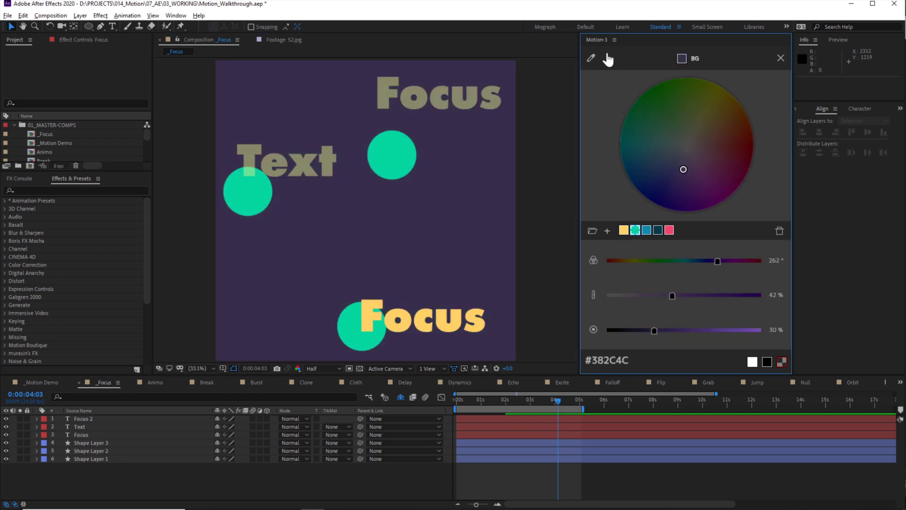
Sample the circle's green as the background color, shift it to red #D62747 on the color wheel, and select Focus 2
left_click(592, 58)
left_click(396, 163)
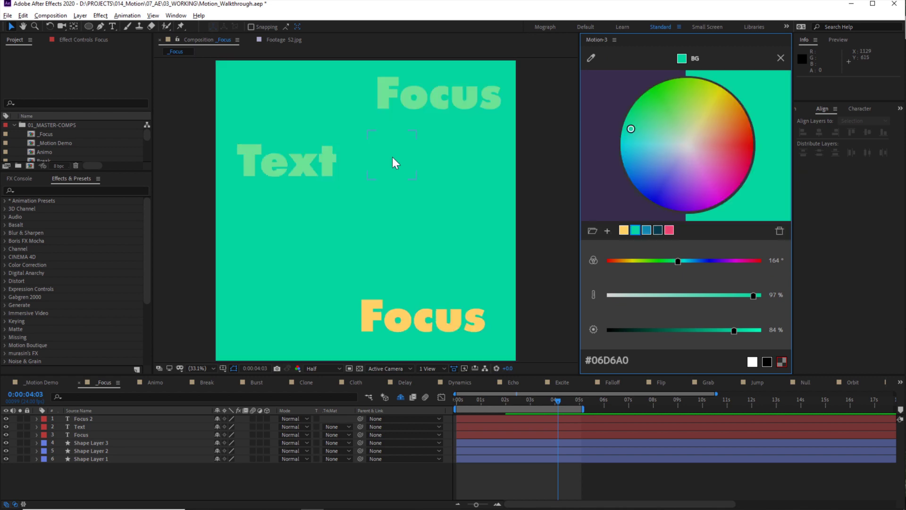
left_click_drag(631, 128, 735, 154)
left_click(435, 333)
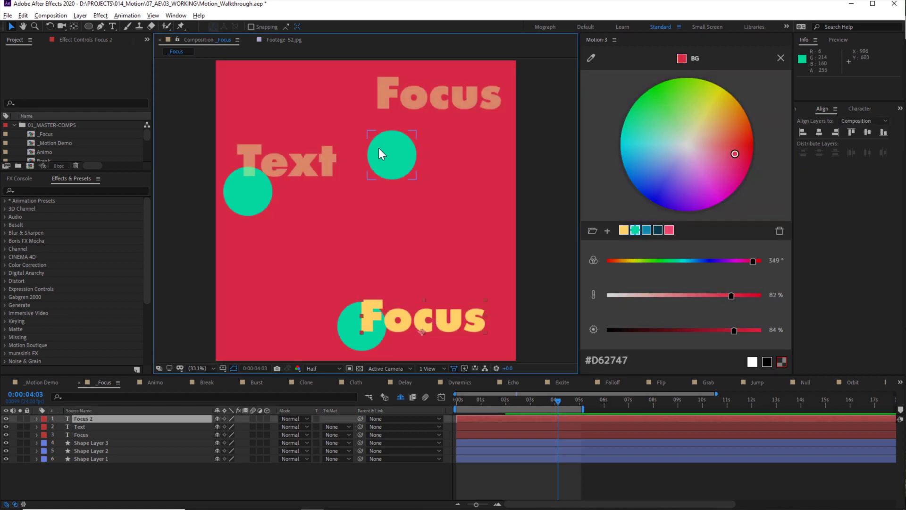
Add the two upper green circles to the Focus 2 selection, fill them with the yellow swatch #FFD166, and deselect everything
left_click(380, 142, "shift")
left_click(262, 202, "shift")
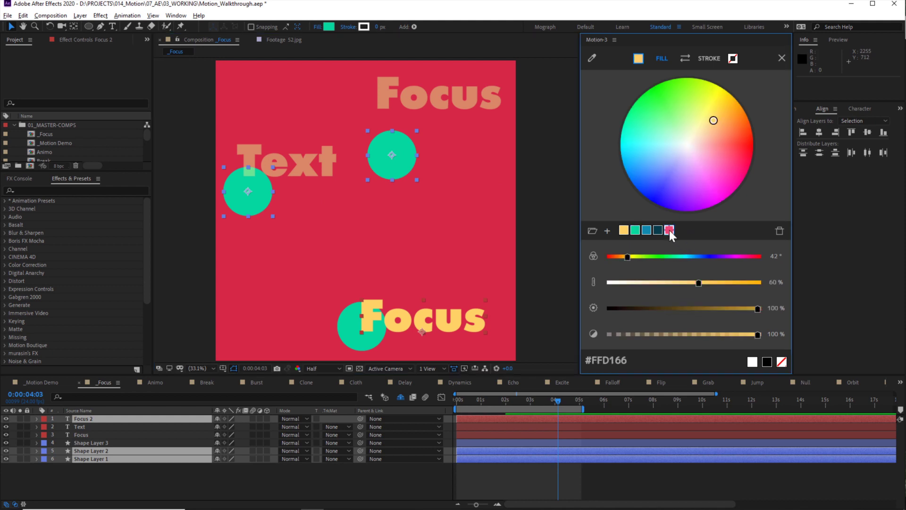
left_click(670, 230)
left_click(625, 230)
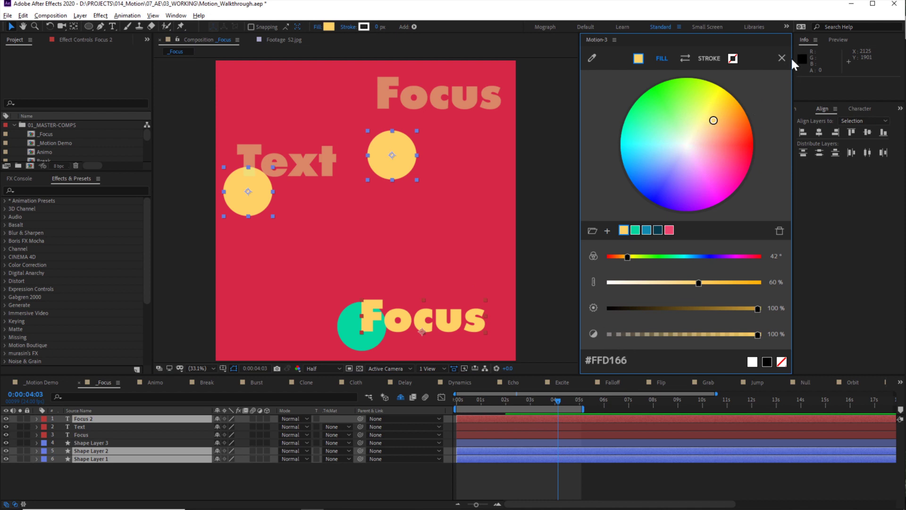
left_click(536, 481)
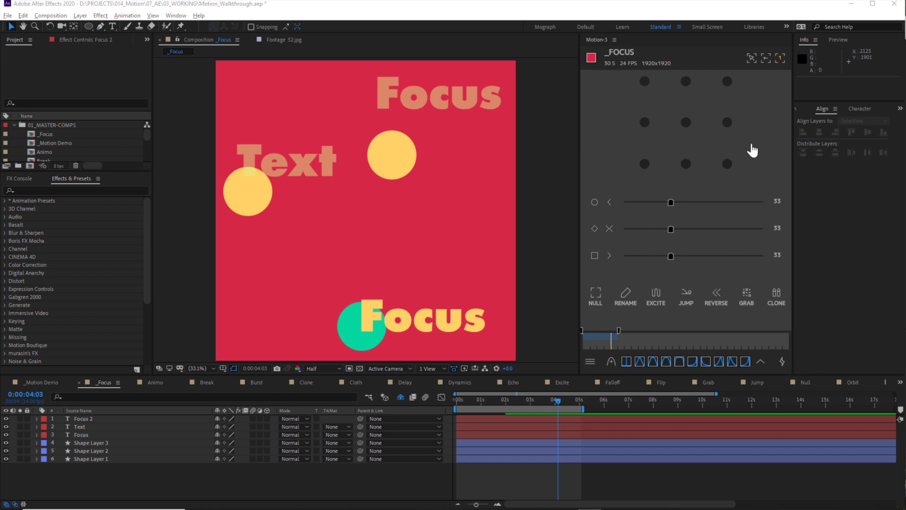
Load the 5, 0, 100 easing preset and open the full list of Motion-3 tools
left_click(719, 361)
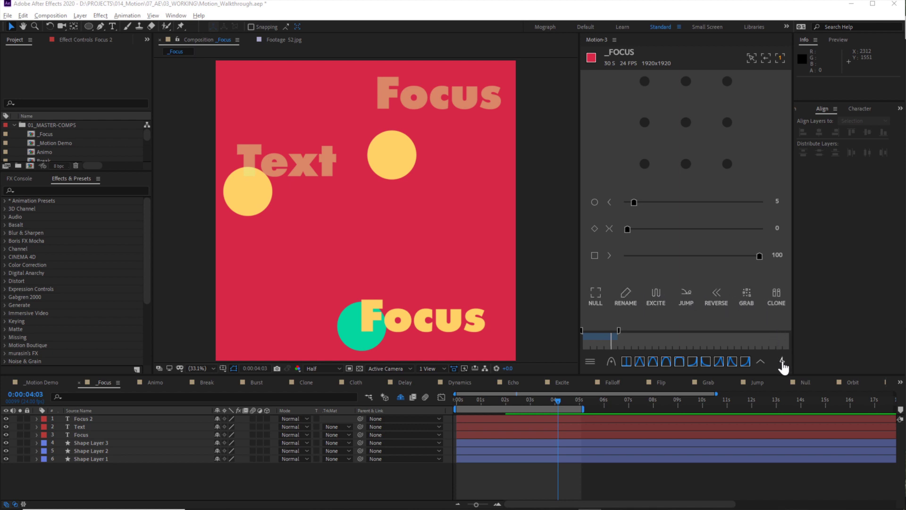
left_click(782, 362)
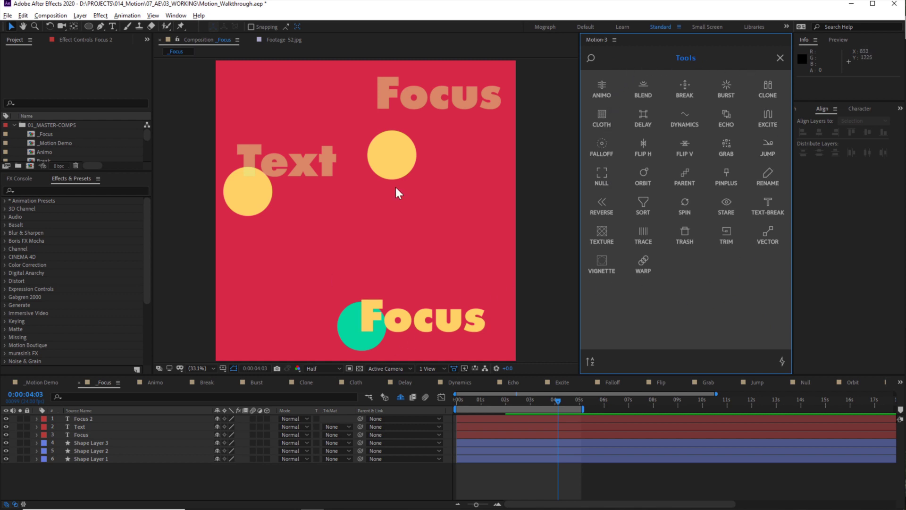
In the Animo composition, select all scale, rotation and position keyframes of the three shape layers and preview the animation from the start
left_click(150, 384)
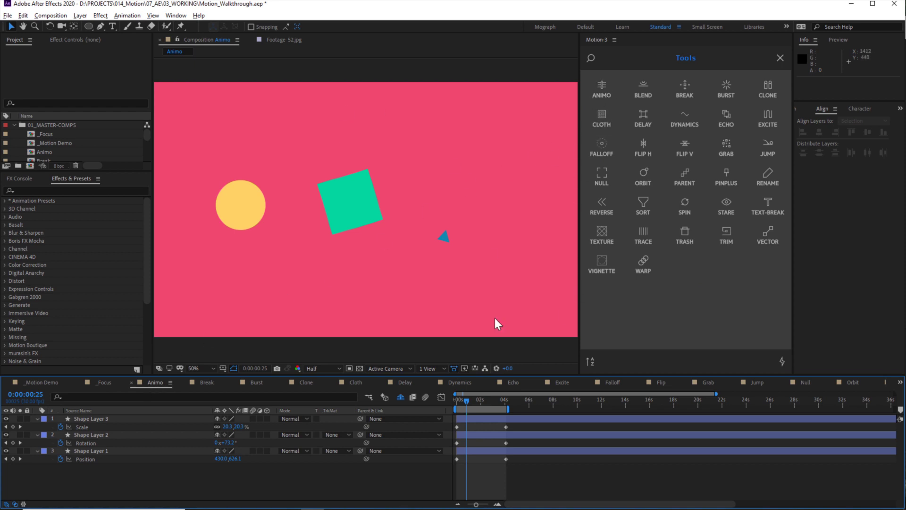
key("Home")
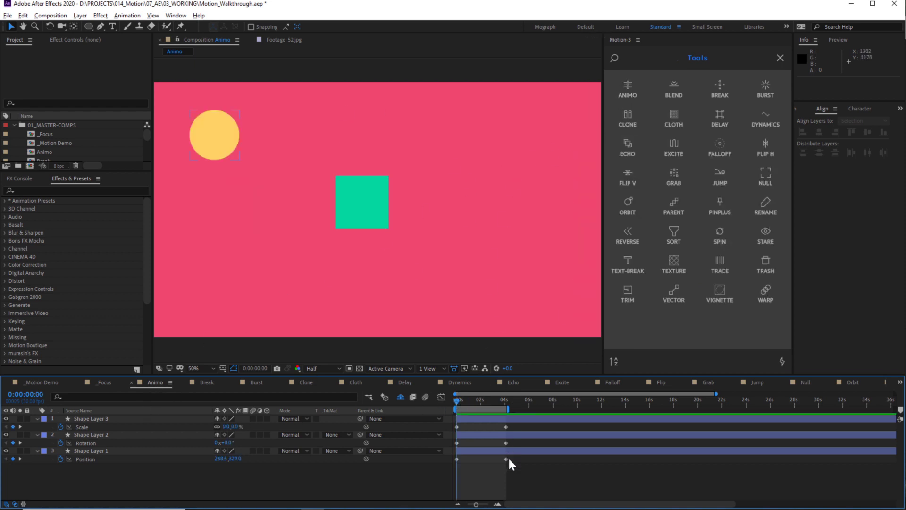
left_click_drag(507, 457, 452, 427)
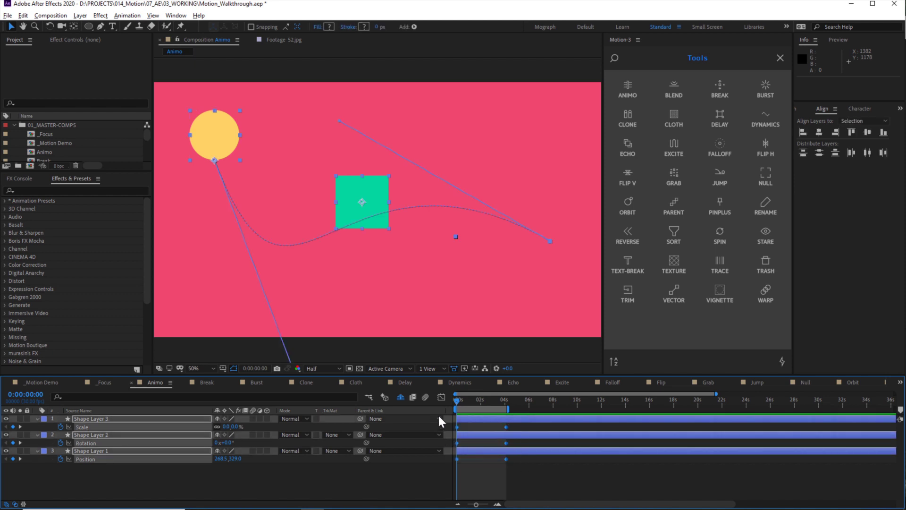
key("space")
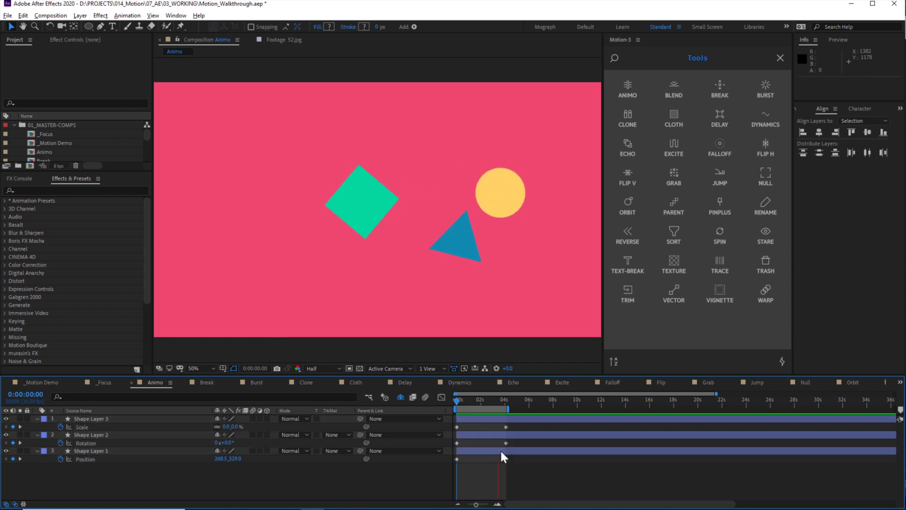
Create an Animo system named Shapes from the selected keyframes
left_click(628, 90)
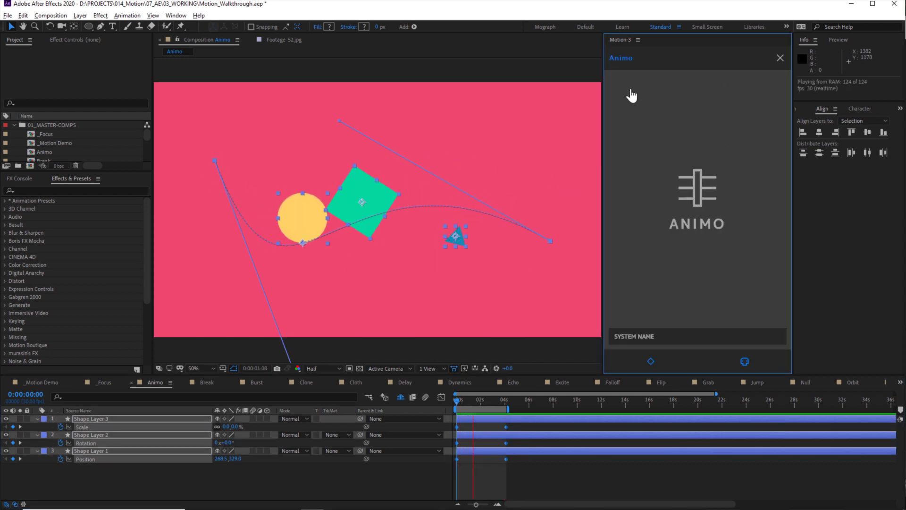
type("shapes")
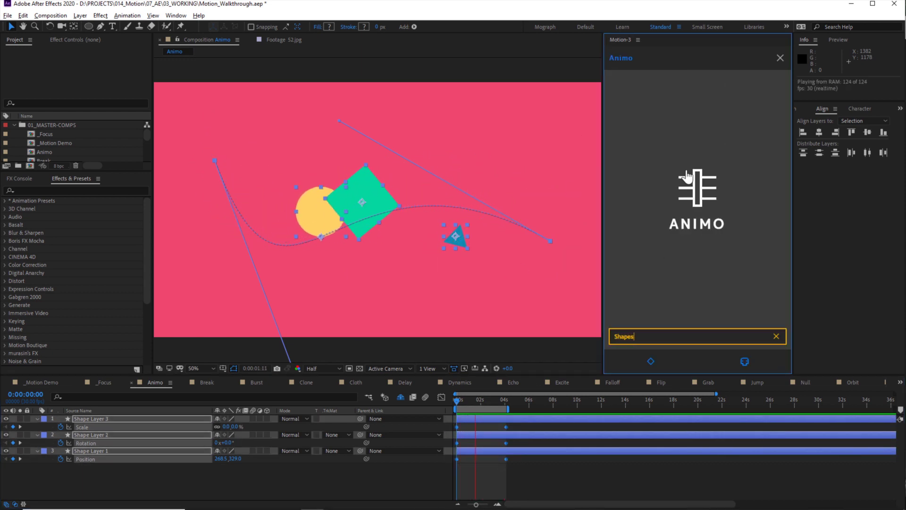
key("Return")
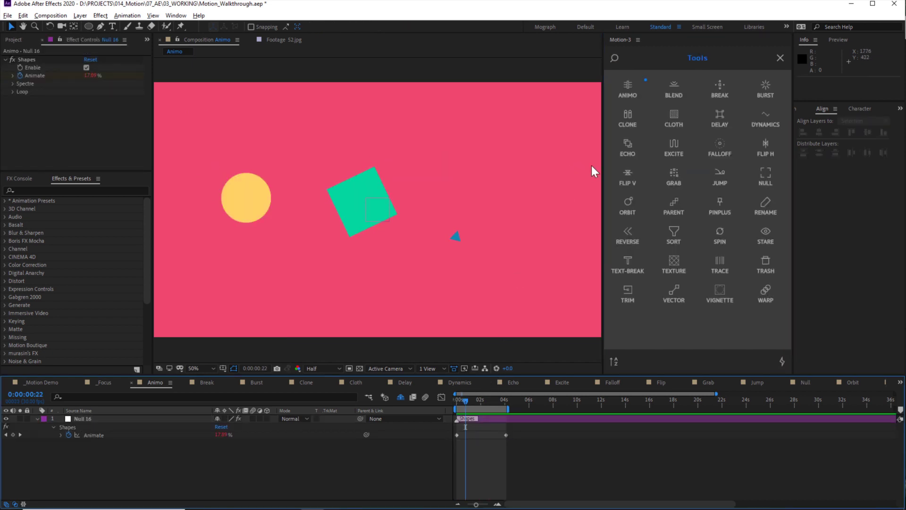
Select the Shapes controller null and scrub through the animation to examine how its Animate property drives the shapes
left_click_drag(469, 399, 490, 401)
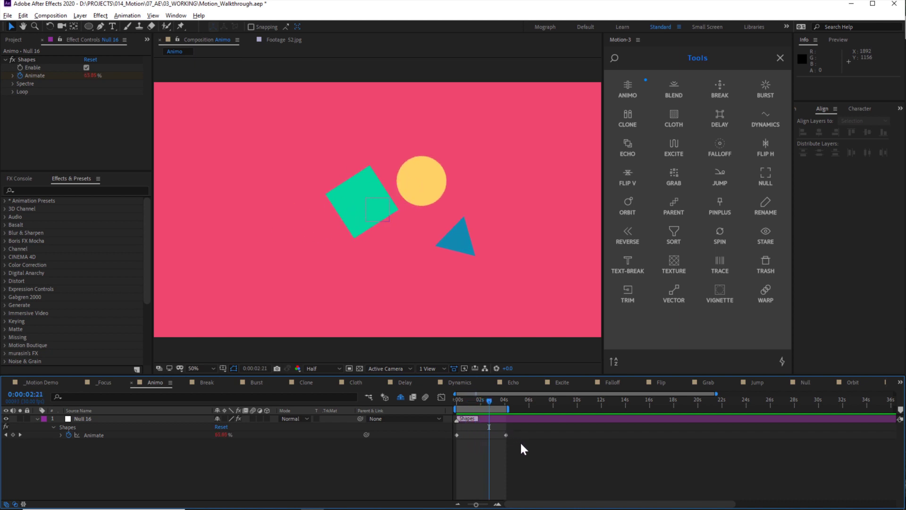
left_click(491, 435)
left_click(472, 418)
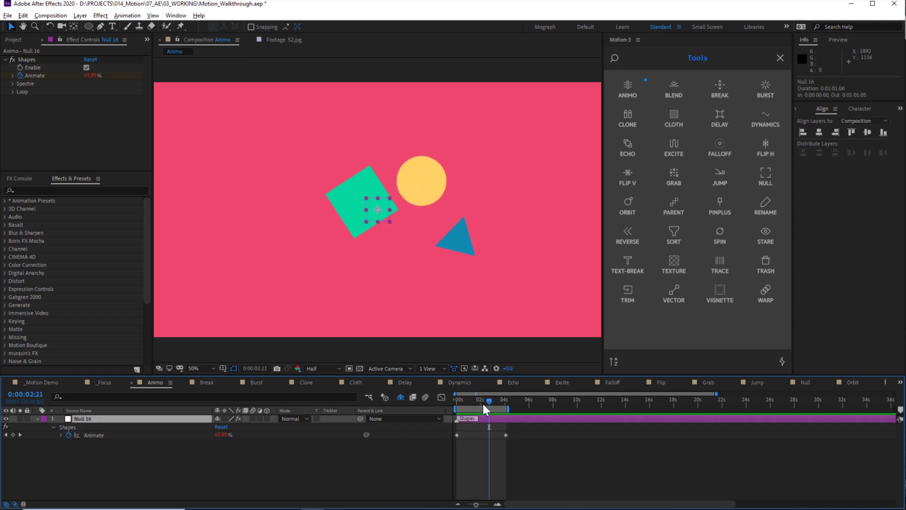
left_click_drag(483, 404, 492, 403)
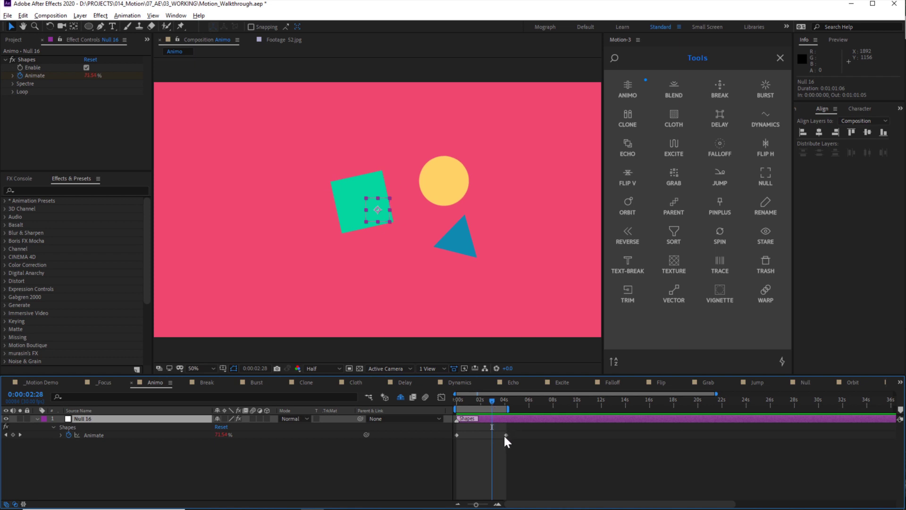
Ease both Animate keyframes with values of 60, shorten the animation by ending it at about 2:24, and preview it
left_click_drag(505, 436, 448, 433)
left_click(781, 57)
left_click(464, 452)
left_click_drag(472, 403, 423, 420)
left_click(714, 212, "shift")
left_click(536, 451)
key("space")
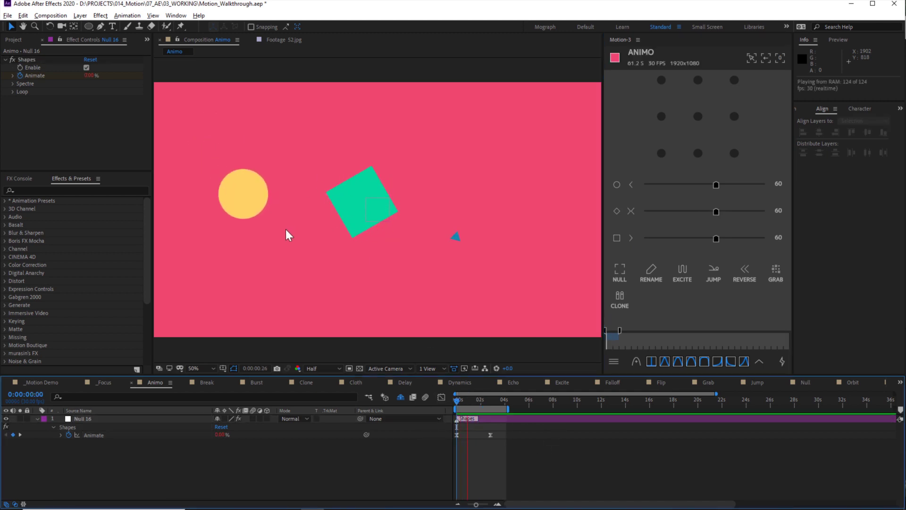
Enable looping for the Shapes system with the Ping-Pong type, extend the work area to about 7 seconds, and preview it
left_click(11, 92)
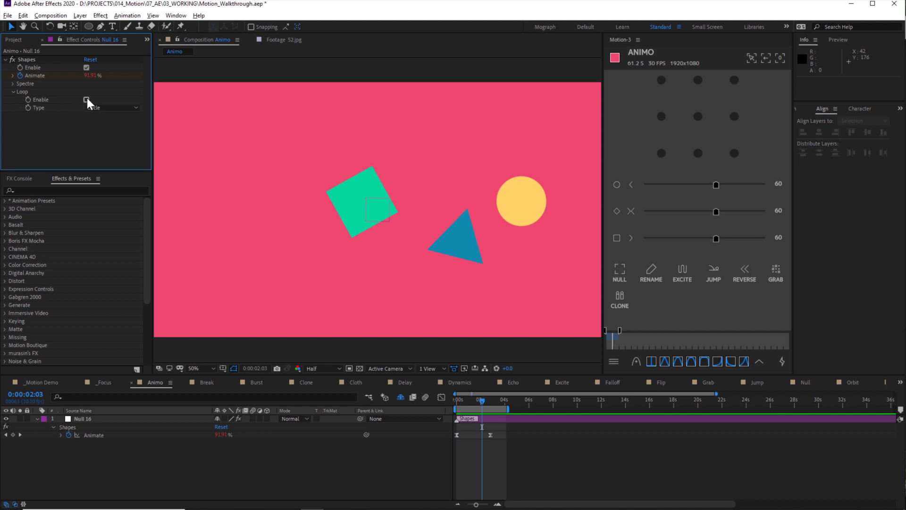
left_click(87, 100)
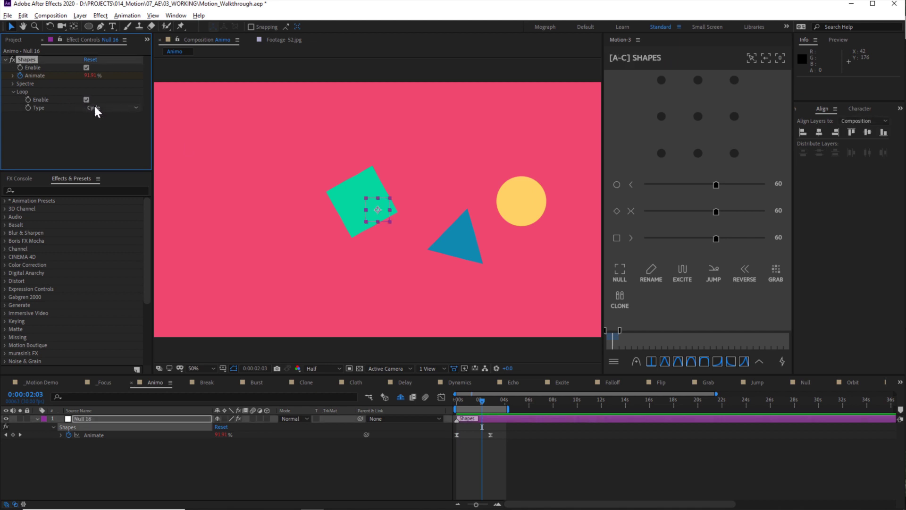
left_click(96, 111)
left_click(101, 127)
left_click_drag(510, 408, 543, 407)
key("space")
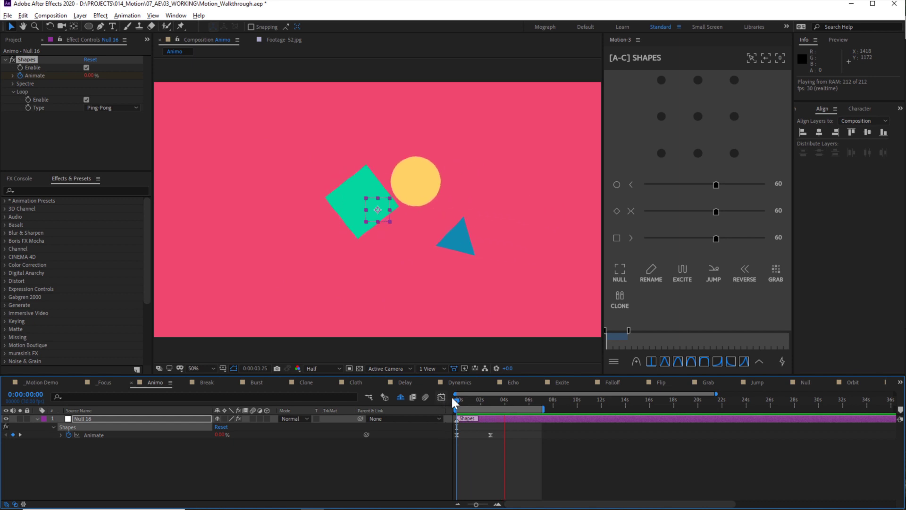
Reveal the hidden shape layers, stagger Shape Layer 2 and start Shape Layer 3 at 0:00:02:17, and preview the result
left_click(400, 398)
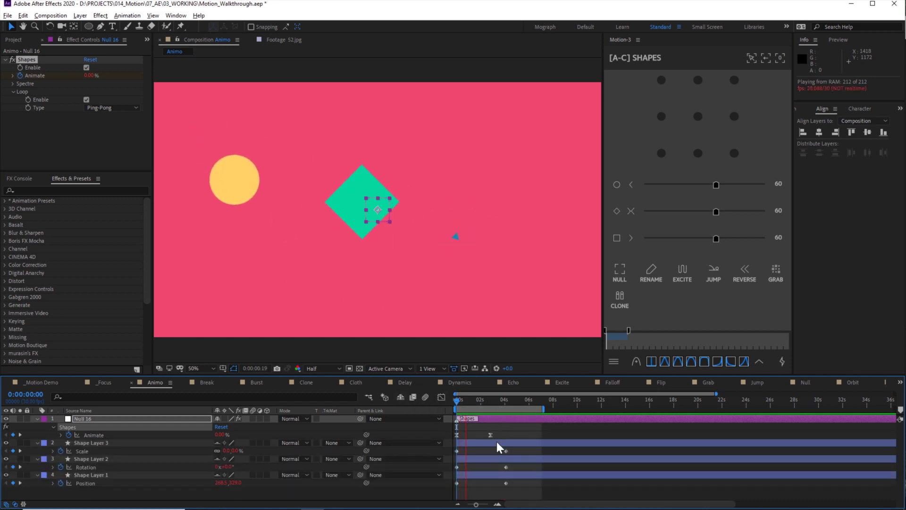
left_click_drag(486, 462, 528, 442)
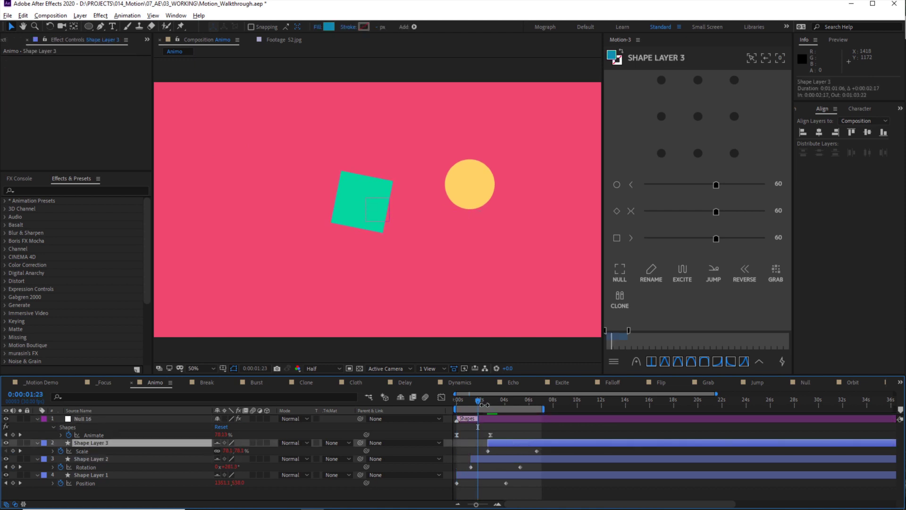
key("space")
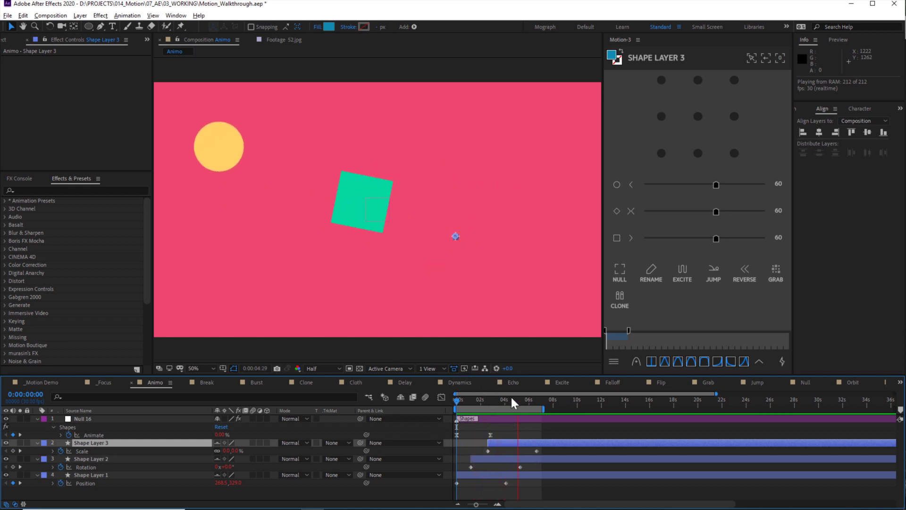
key("space")
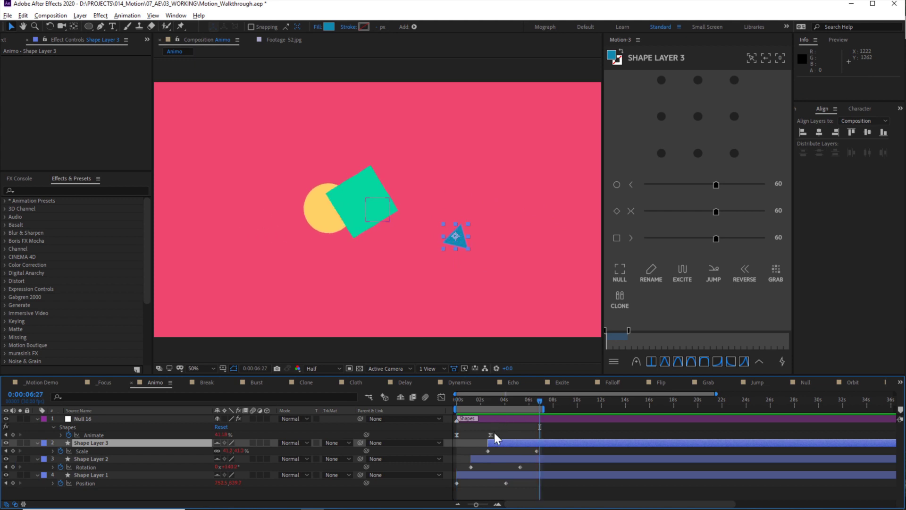
Reshape the speed curve of the Animate keyframes in the graph editor for a sharp acceleration midway, and preview it
left_click(494, 439)
left_click_drag(506, 444, 444, 430)
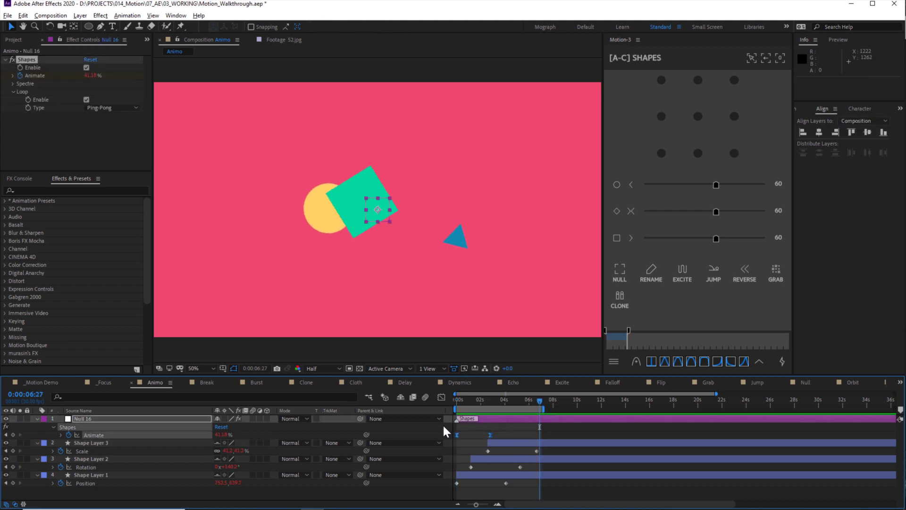
left_click(442, 399)
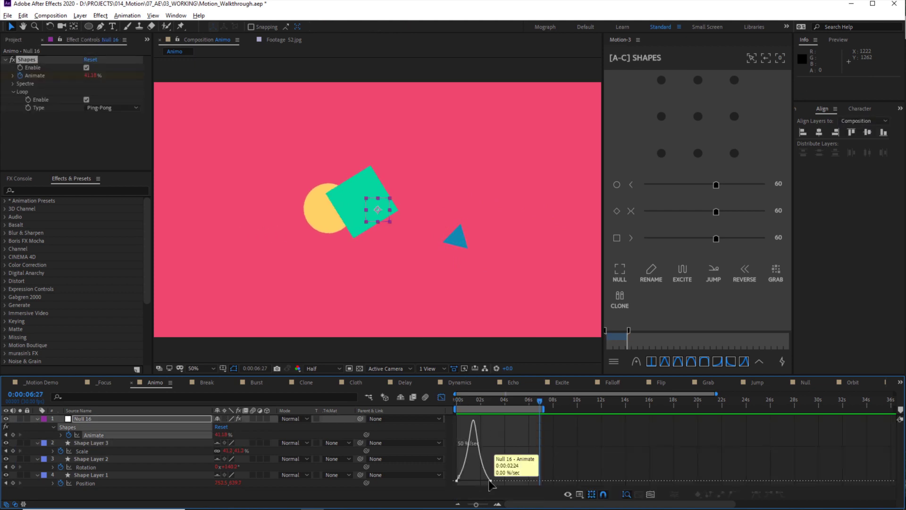
left_click(469, 481)
left_click_drag(466, 481, 491, 476)
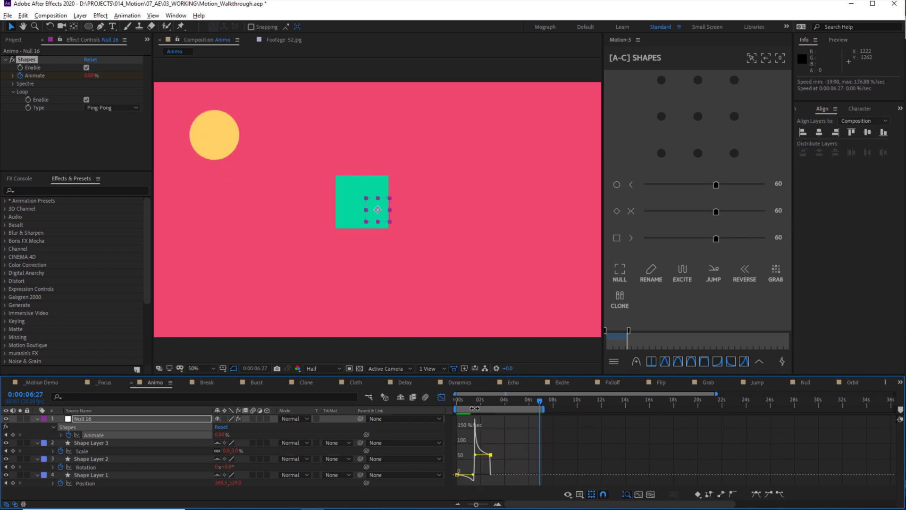
key("space")
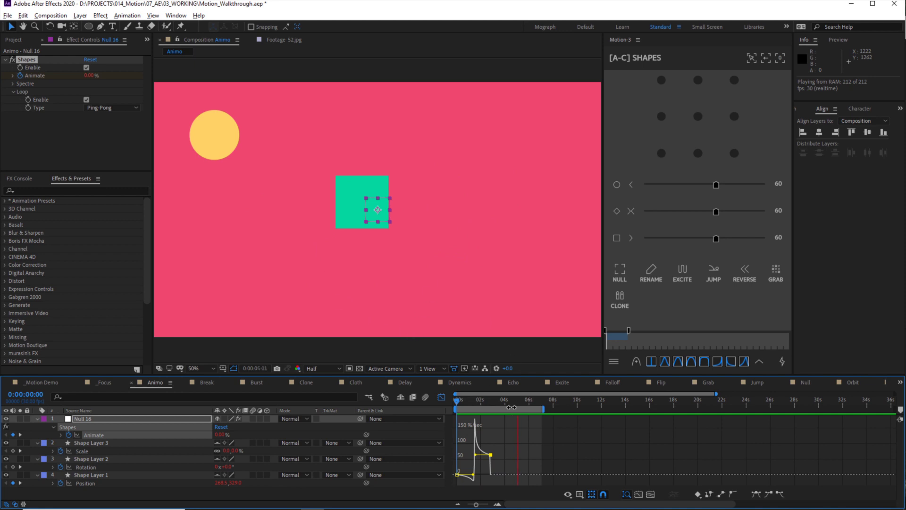
Leave the graph editor, tighten the layer stagger with Shape Layer 3 starting at 0:00:01:08, and preview the animation
key("shift+F3")
left_click(485, 444)
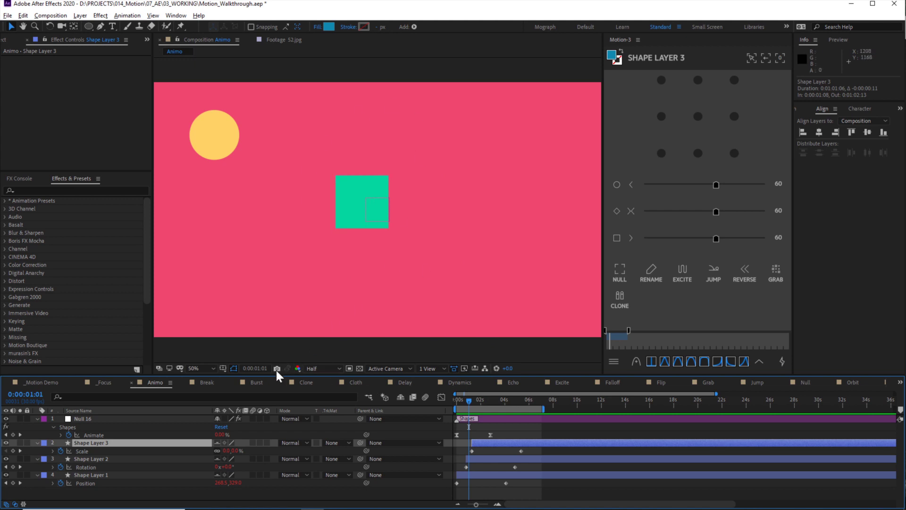
key("space")
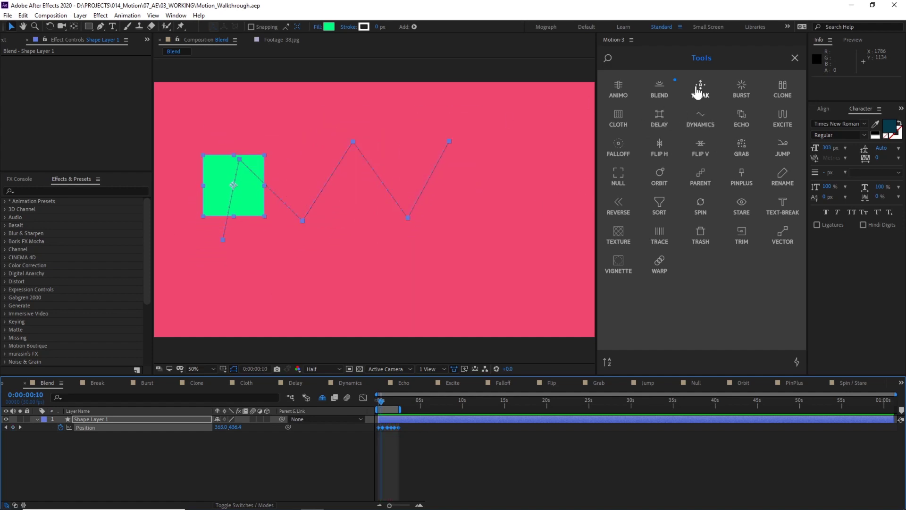
Apply Blend to the green square's Position keyframes in the Blend composition, raise its smoothness, and preview the motion
left_click(660, 87)
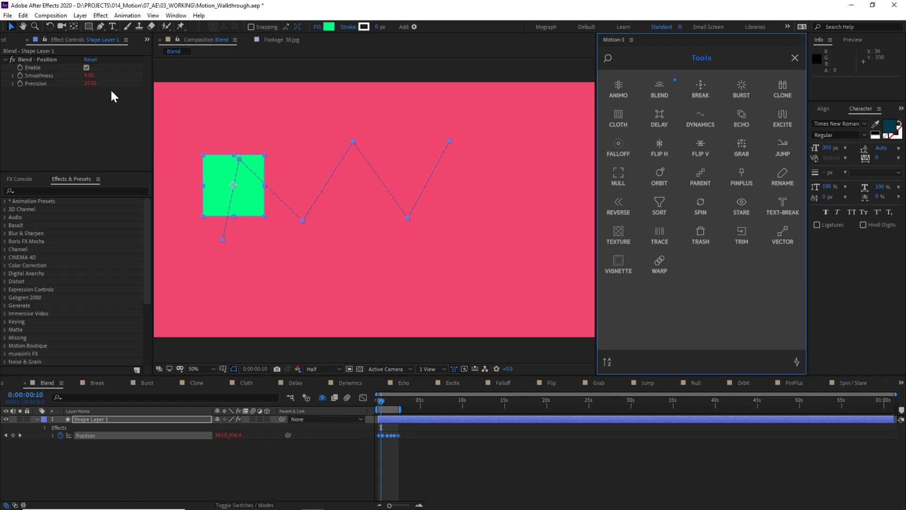
left_click_drag(89, 75, 96, 75)
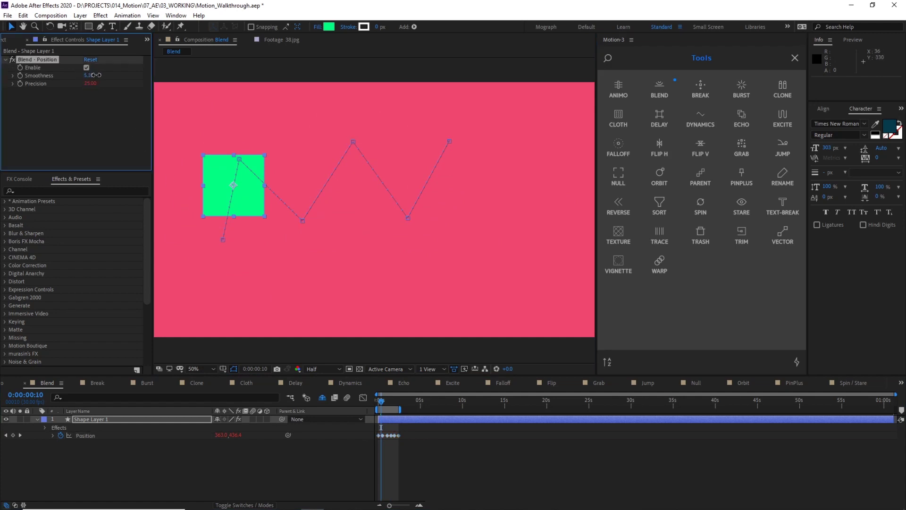
key("space")
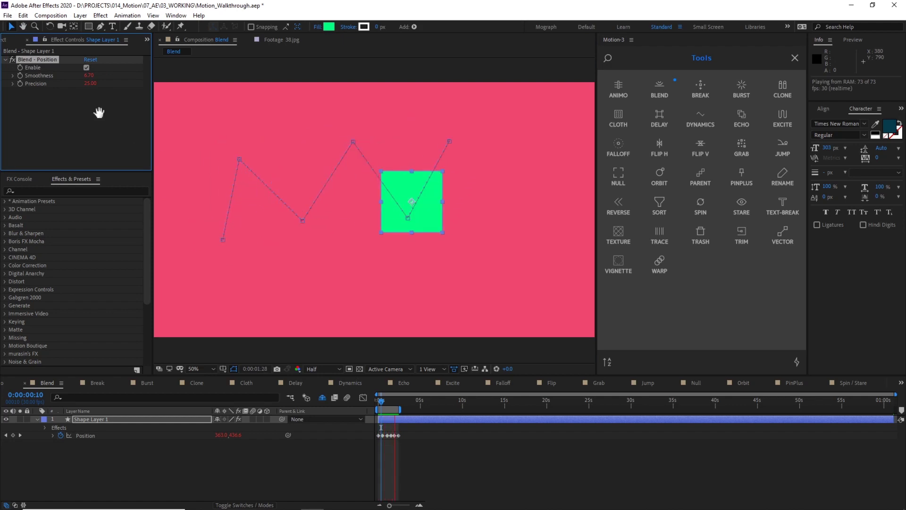
left_click_drag(89, 76, 356, 319)
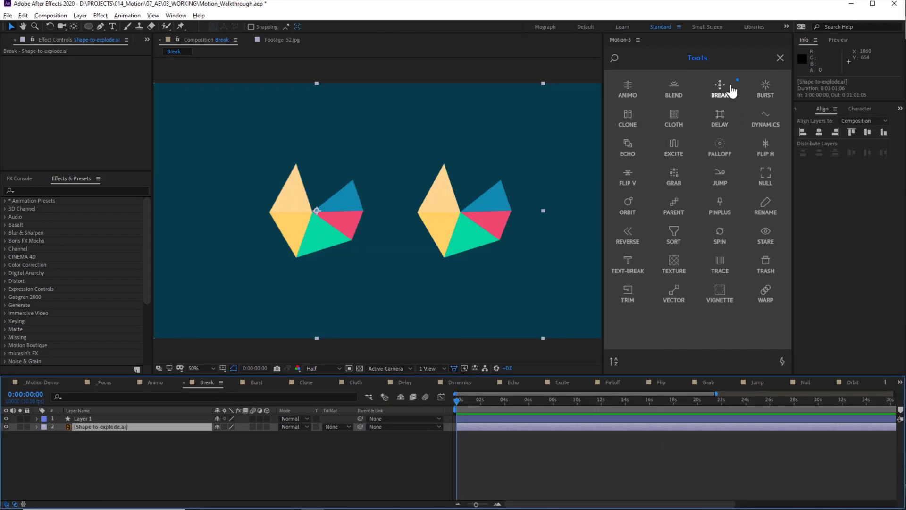
Break the Shape-to-explode.ai layer into separate shape layers and move its green, pink and two blue pieces apart
left_click(719, 92)
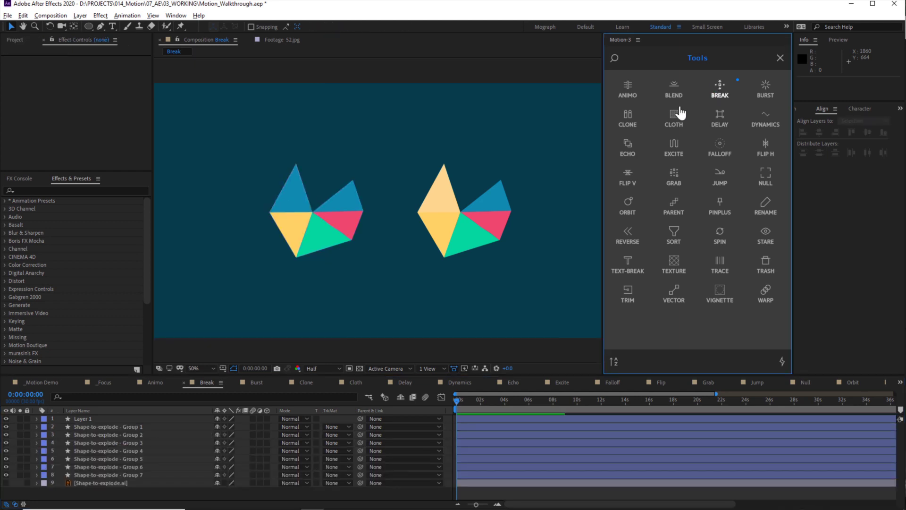
left_click_drag(326, 236, 359, 293)
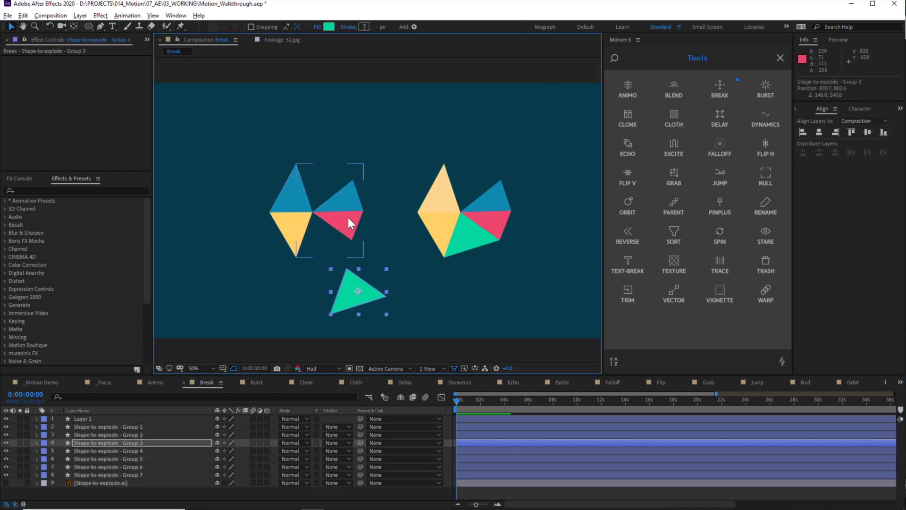
left_click_drag(347, 217, 383, 240)
left_click_drag(347, 195, 371, 188)
left_click_drag(288, 197, 259, 186)
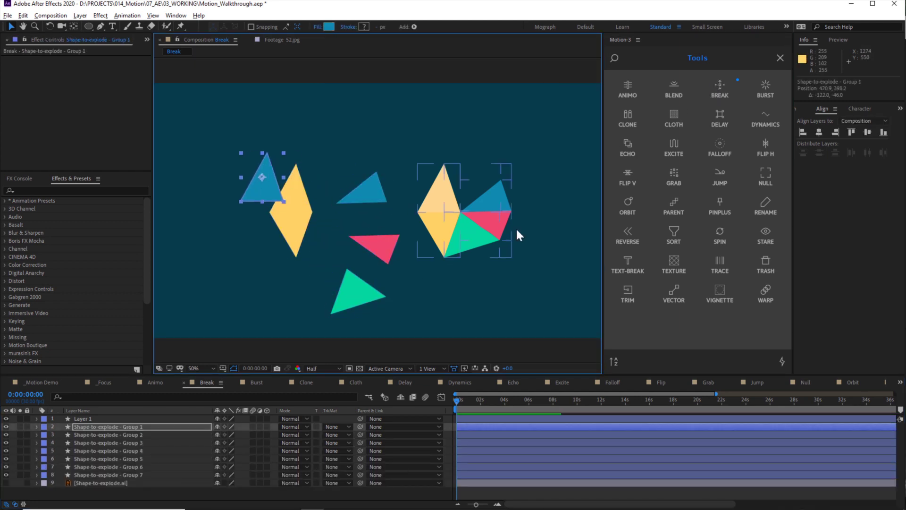
Break Layer 1 into separate shape layers and spread its green, yellow and blue pieces apart
left_click(465, 247)
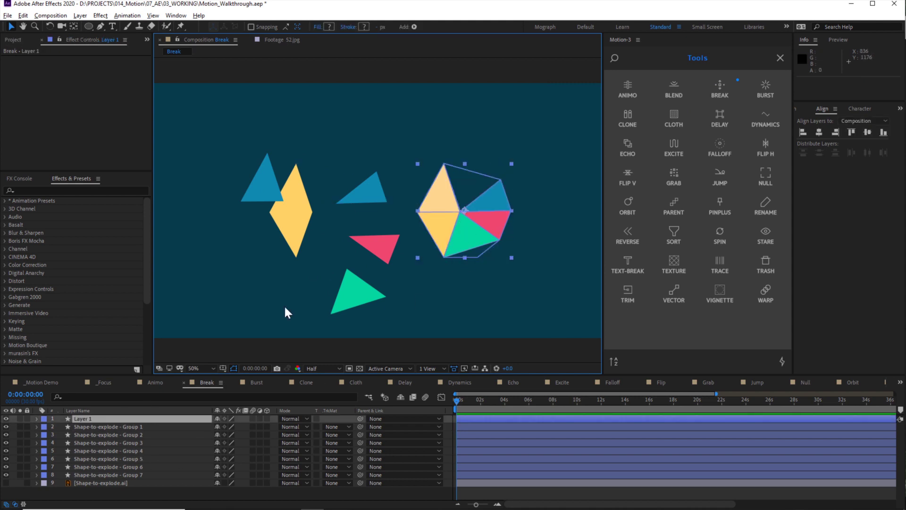
left_click_drag(504, 219, 513, 296)
left_click(720, 90)
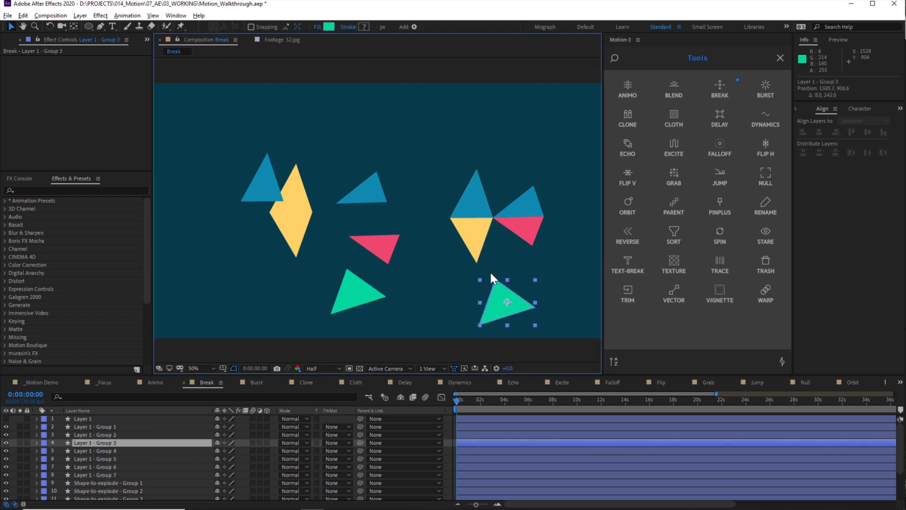
left_click_drag(474, 237, 449, 263)
left_click_drag(480, 191, 459, 149)
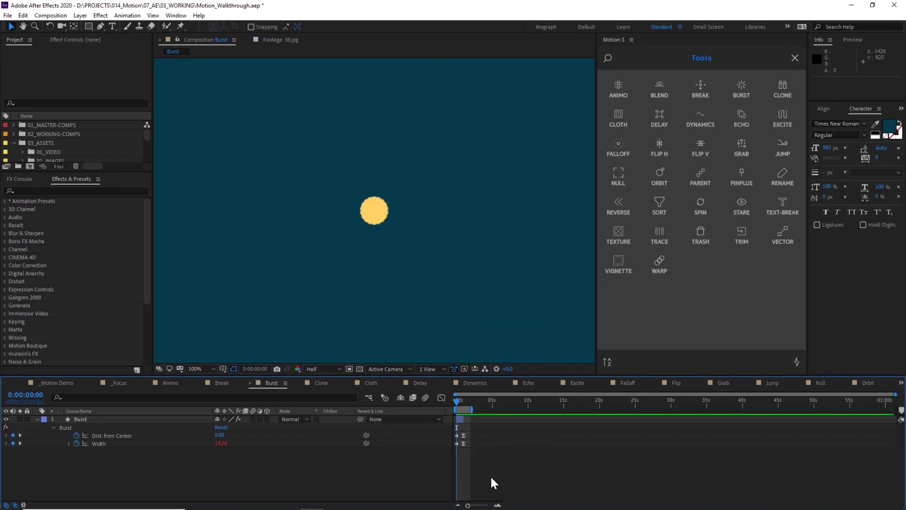
Preview the existing burst animation, add a second Burst in the Burst composition, and play it back
key("space")
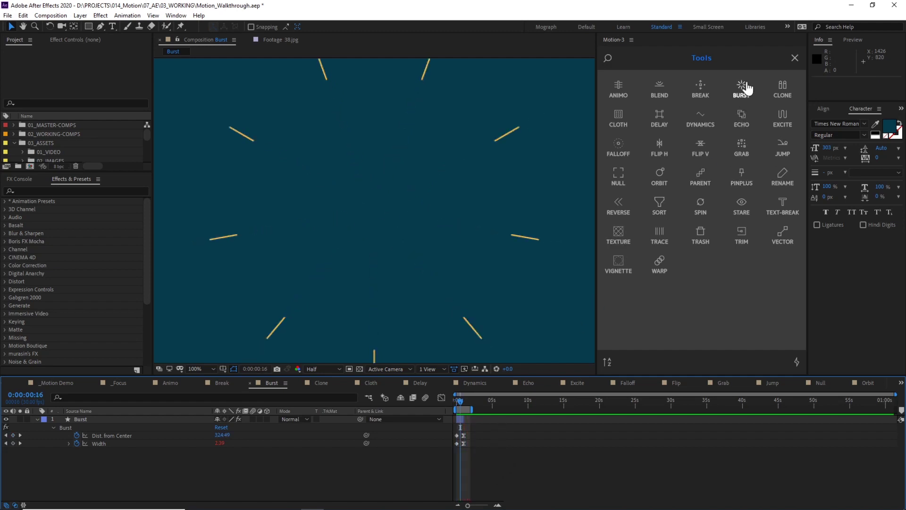
left_click(748, 88)
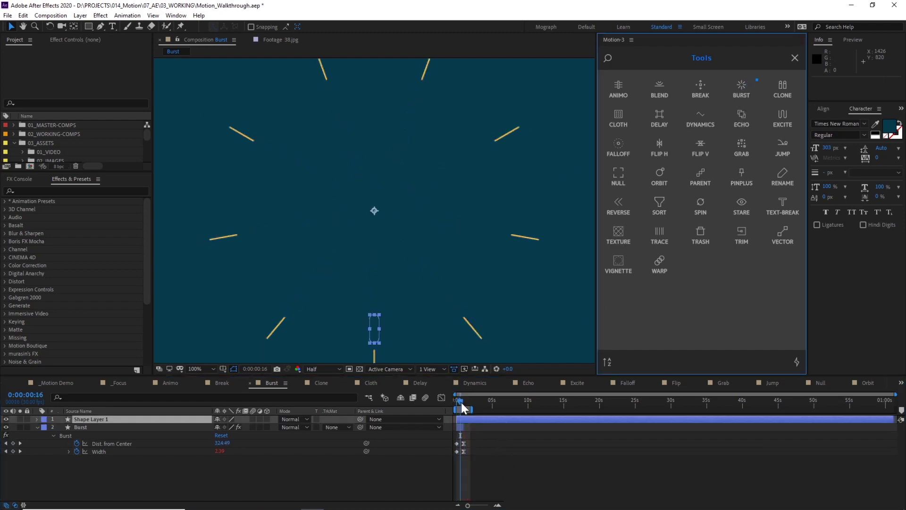
left_click_drag(461, 402, 462, 409)
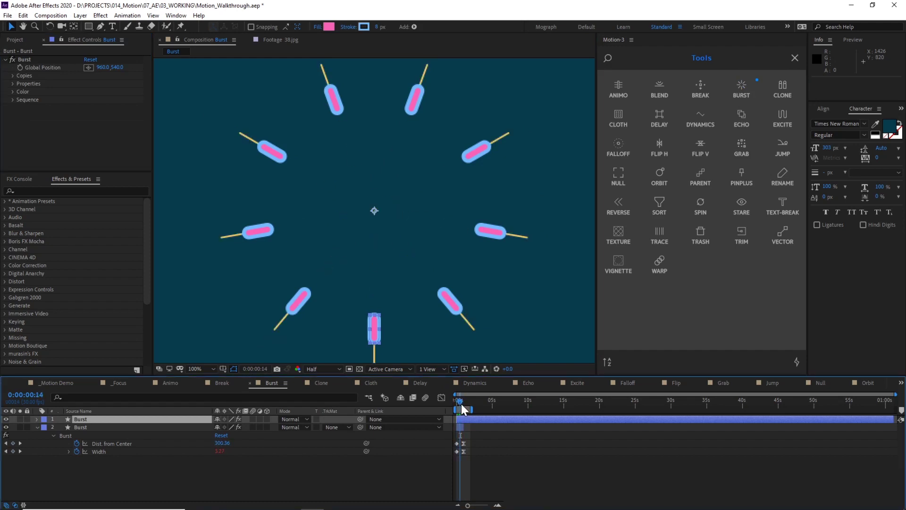
key("space")
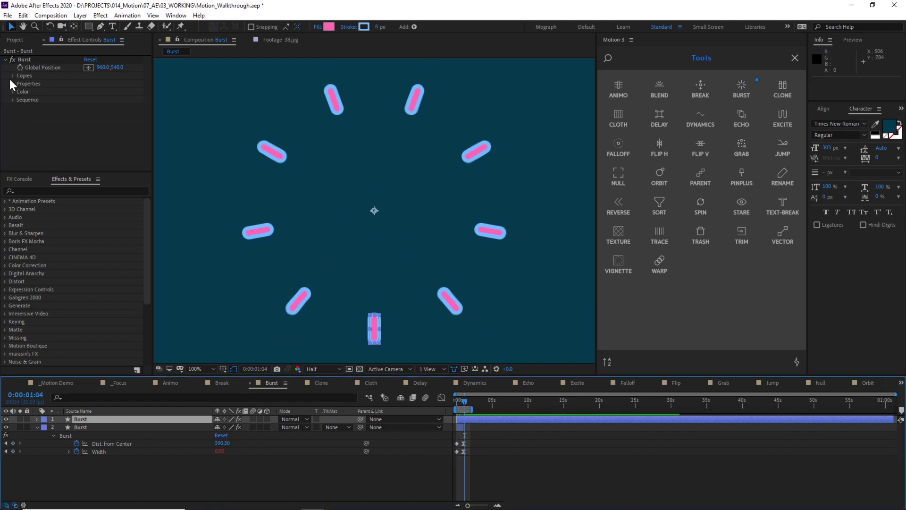
Set the new burst's Dist. from Center to 259 and Revolution to 1x+59°, and expand its size properties
left_click(13, 75)
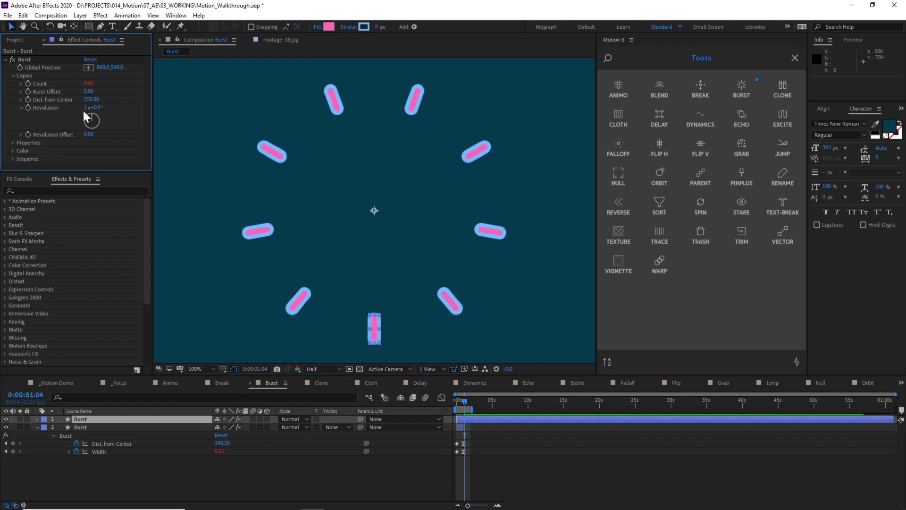
left_click_drag(91, 99, 100, 135)
left_click(14, 145)
scroll(19, 152, "down", 2)
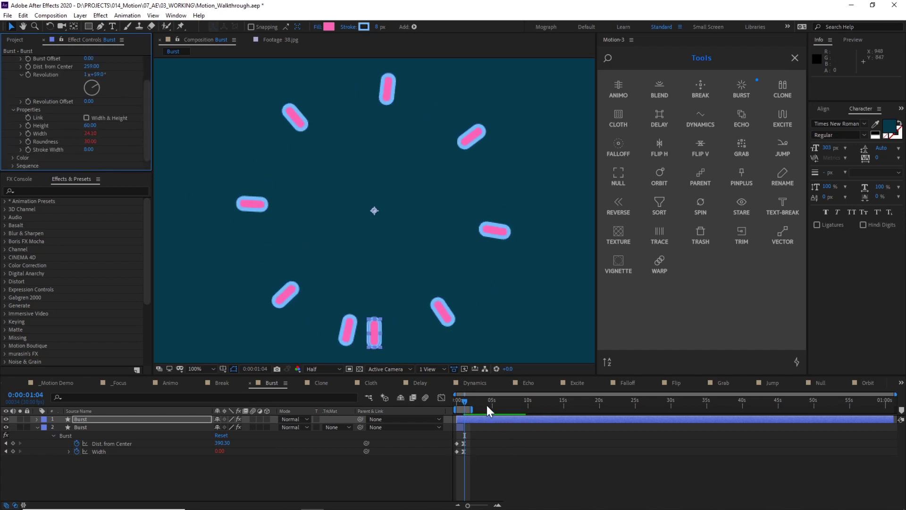
left_click_drag(465, 406, 467, 409)
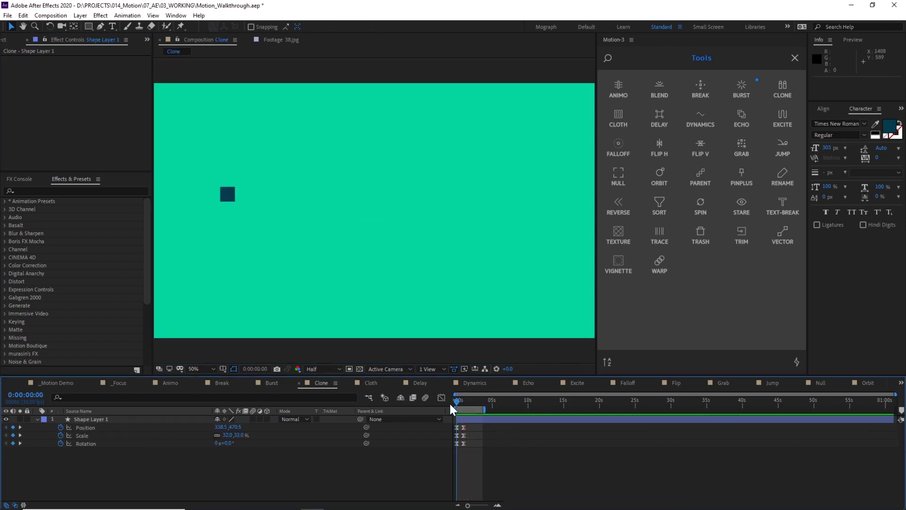
Clone the square's Position, Scale and Rotation keyframes at 0:00:01:12 in the Clone composition and preview the motion
left_click(467, 402)
left_click_drag(479, 448, 446, 427)
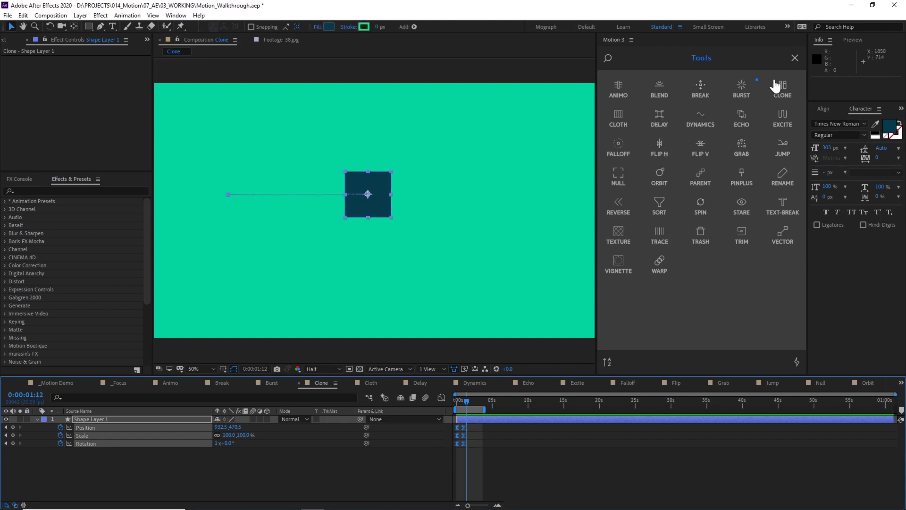
left_click(784, 93)
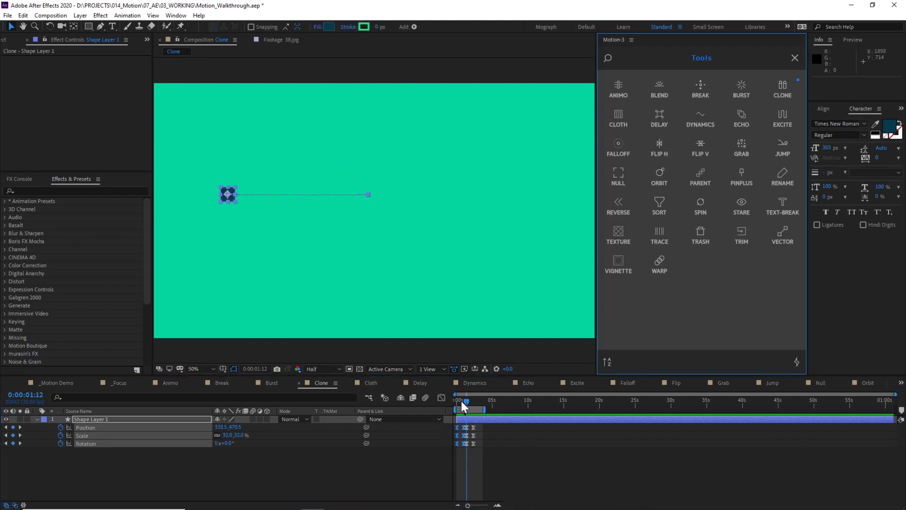
key("space")
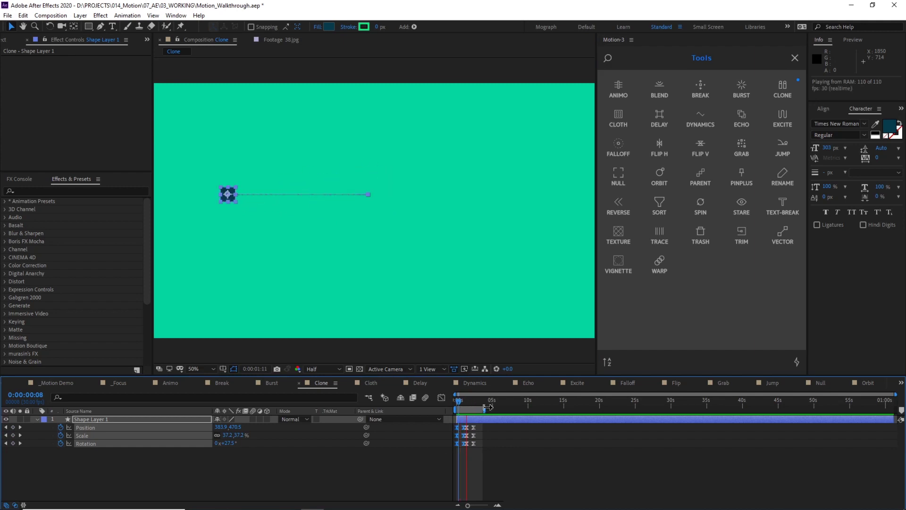
Undo the clone, clone the same keyframes in reversed order at 0:00:01:12, and preview the motion
key("ctrl+z")
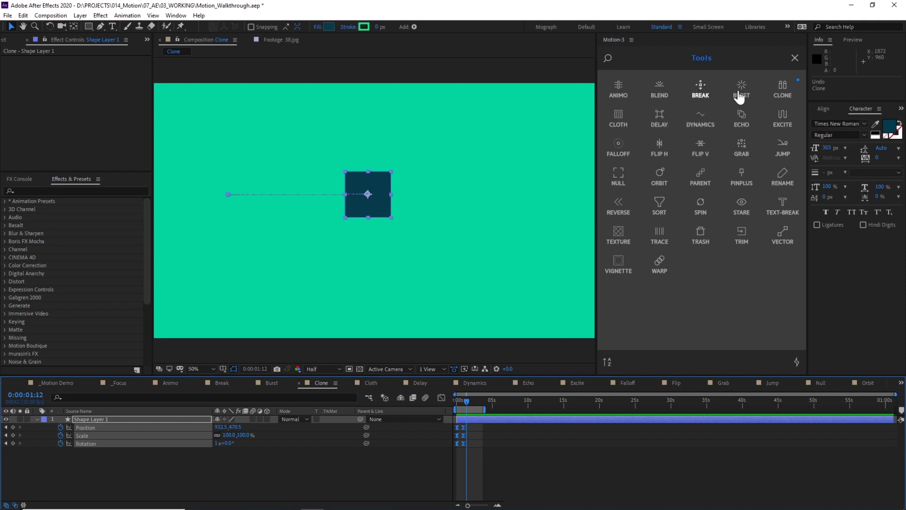
left_click(783, 93)
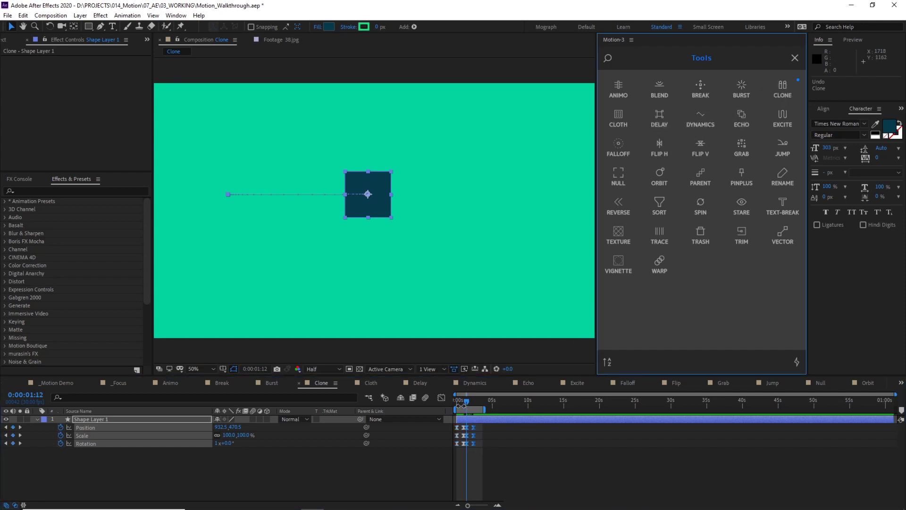
left_click(464, 400)
key("space")
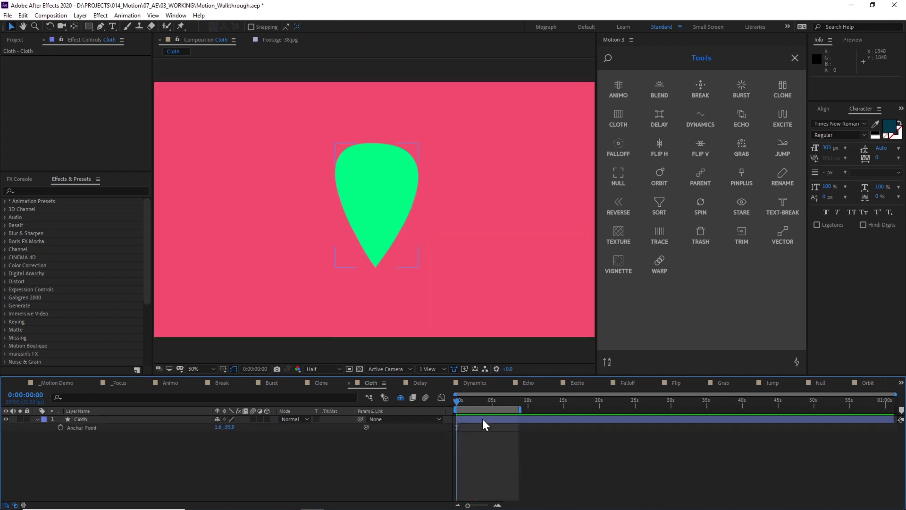
Place five Puppet pins down the centre line of the green teardrop shape on the Cloth layer
left_click(482, 418)
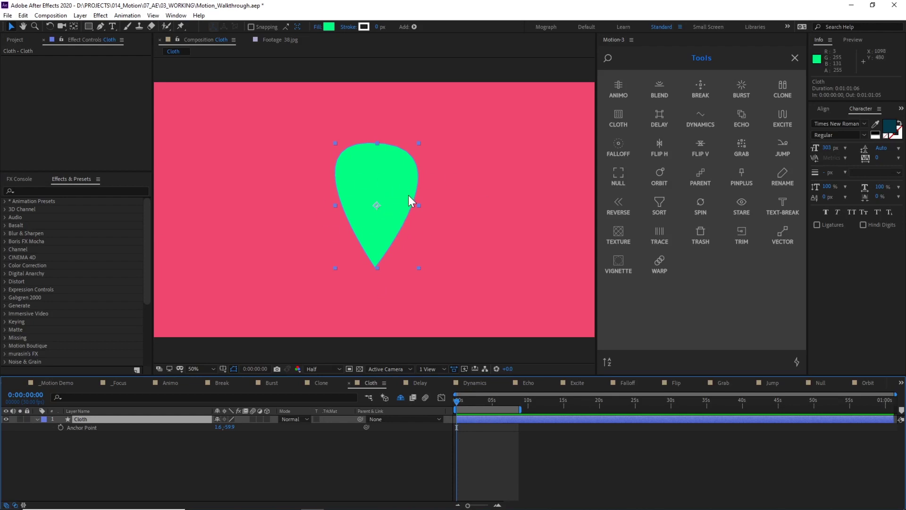
left_click(378, 194)
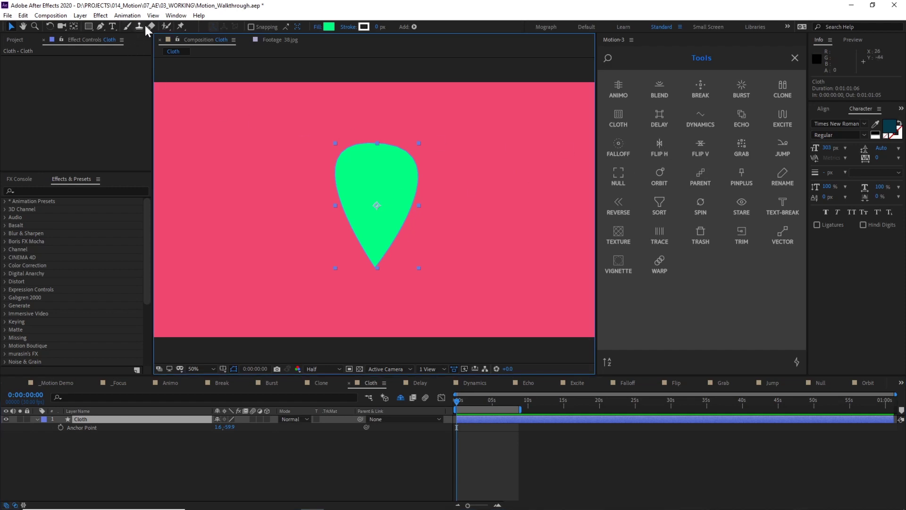
left_click(181, 26)
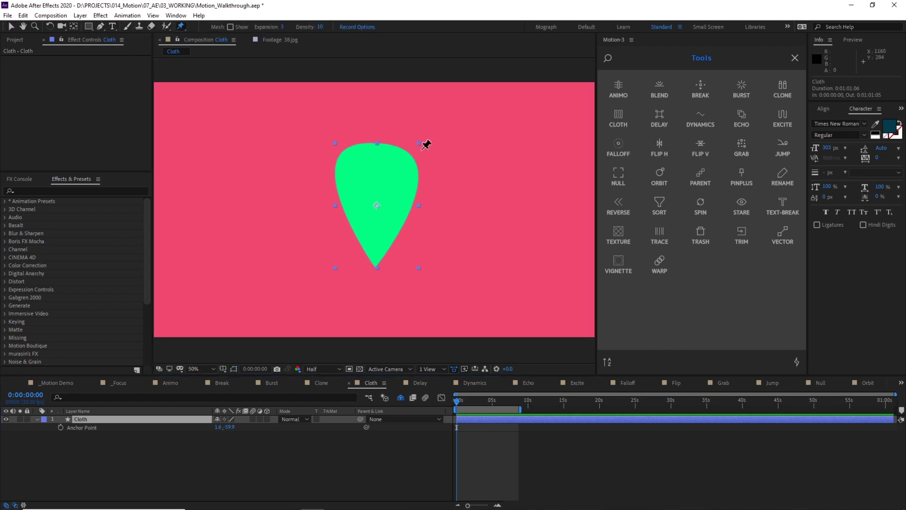
left_click(377, 149)
left_click(376, 176)
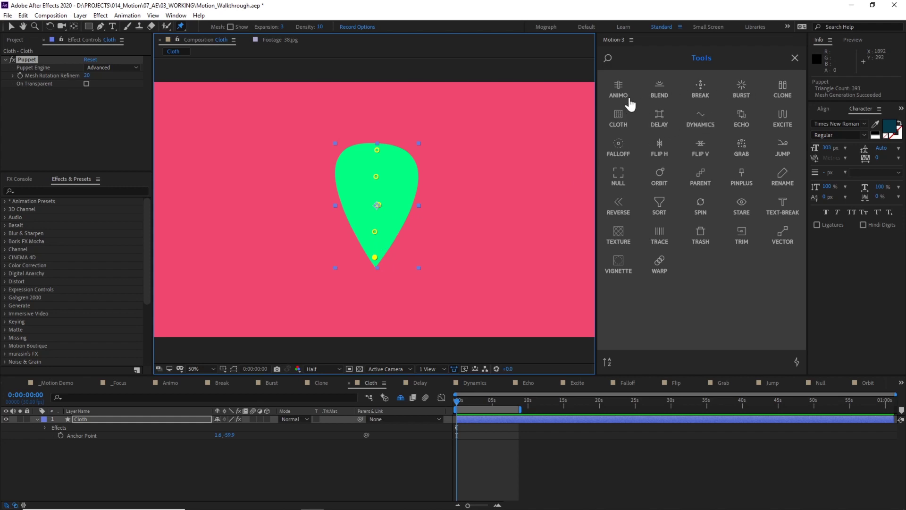
Apply the Cloth tool to the pinned layer with the system name "cloth"
left_click(616, 117)
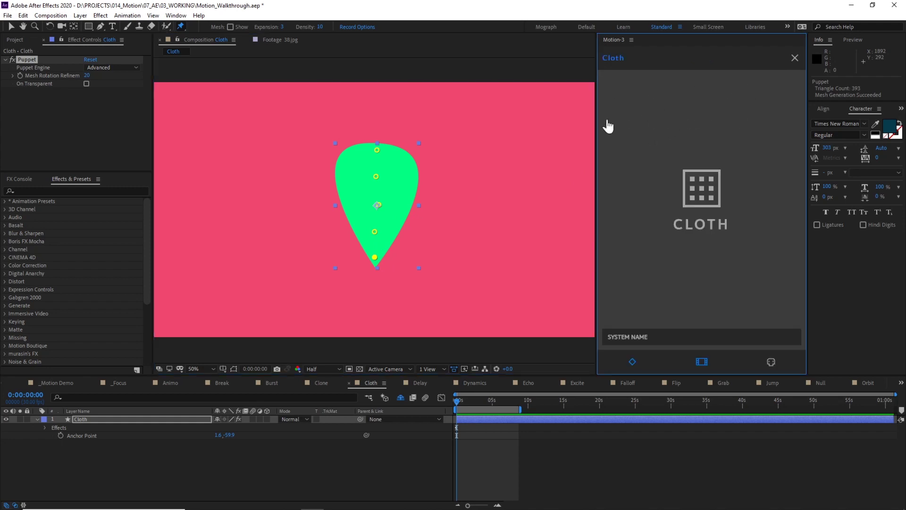
left_click(653, 337)
type("cloth")
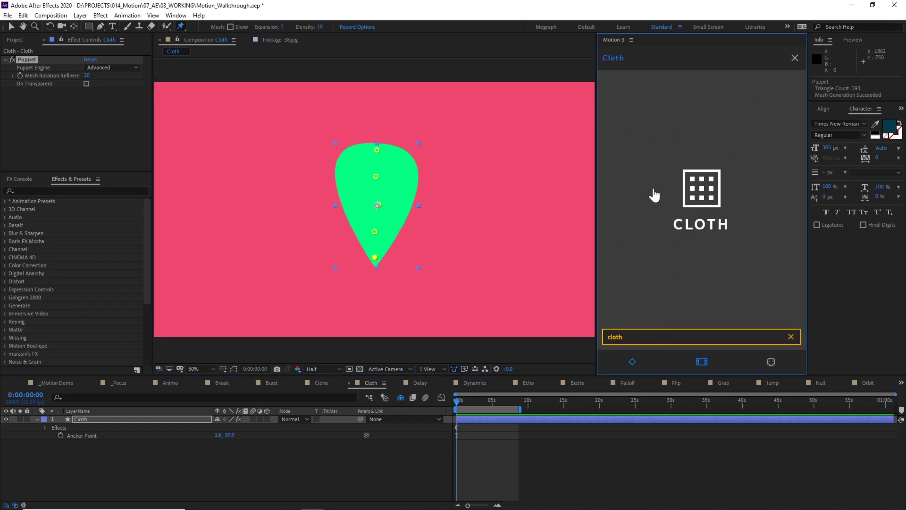
left_click(702, 189)
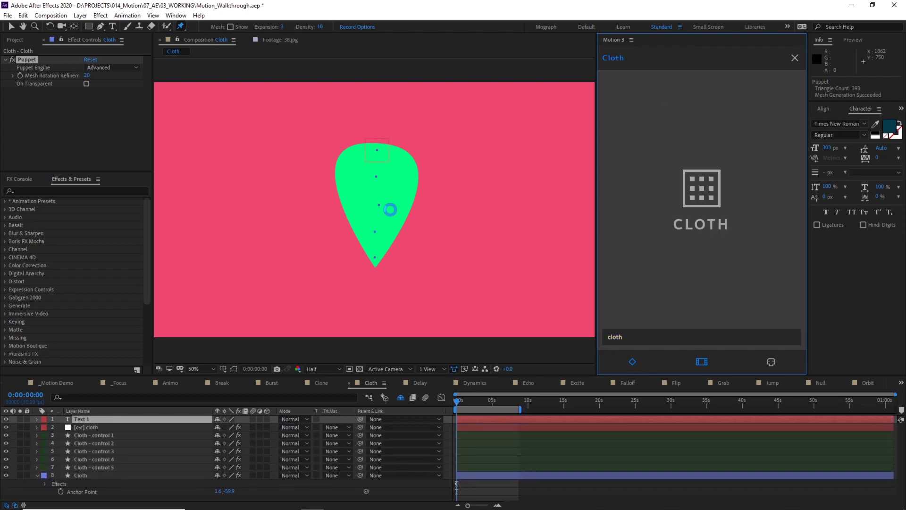
left_click(109, 435)
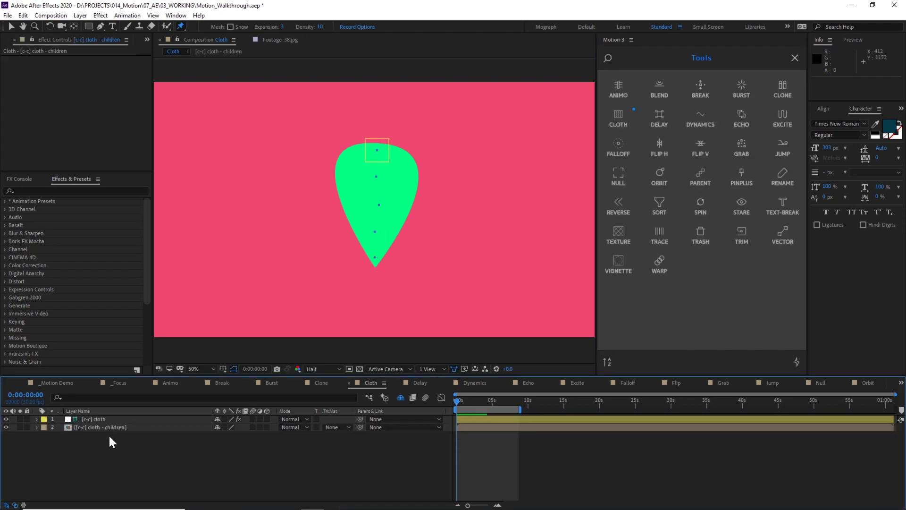
Enable Dynamics in the Position effect of the [c-c] cloth controller and preview the moving shape
left_click(104, 419)
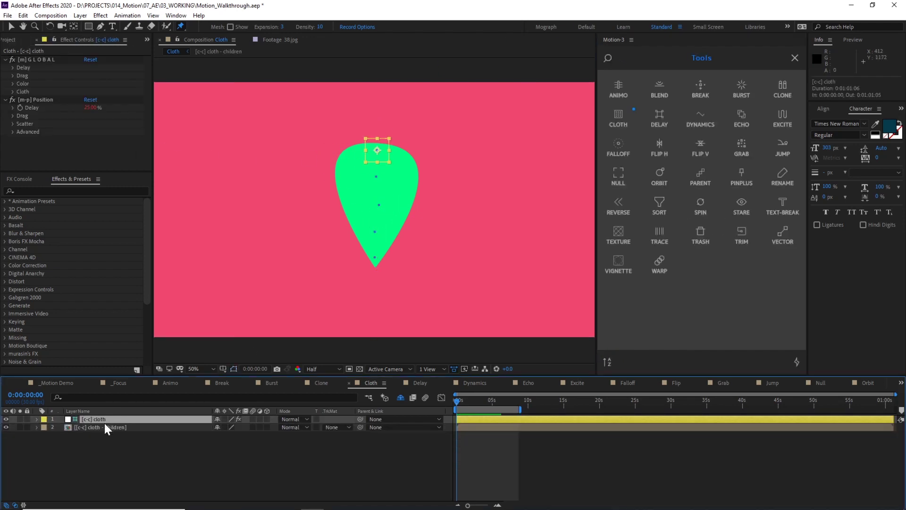
left_click(13, 132)
left_click(21, 140)
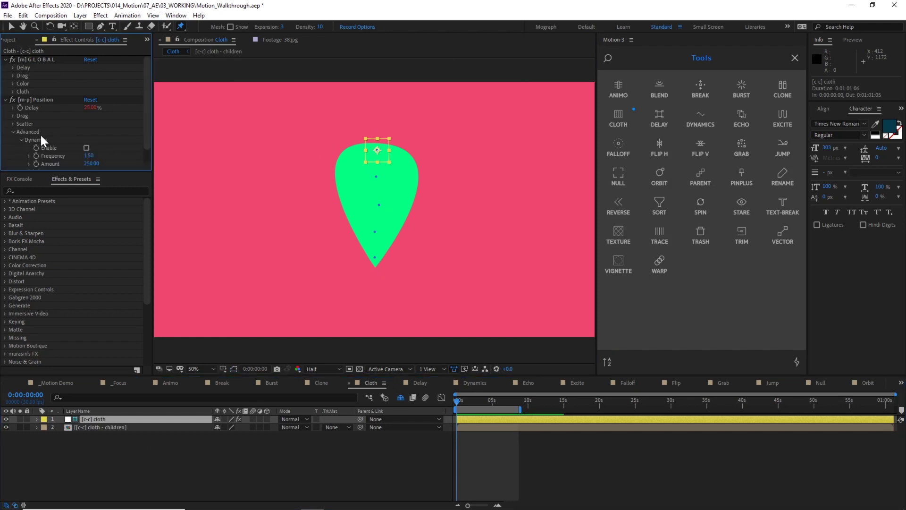
scroll(75, 135, "down", 1)
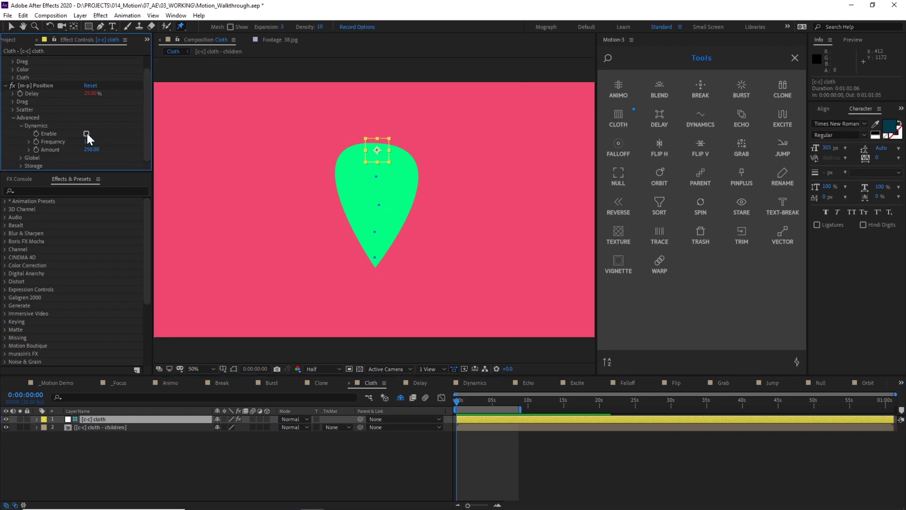
left_click(86, 135)
key("space")
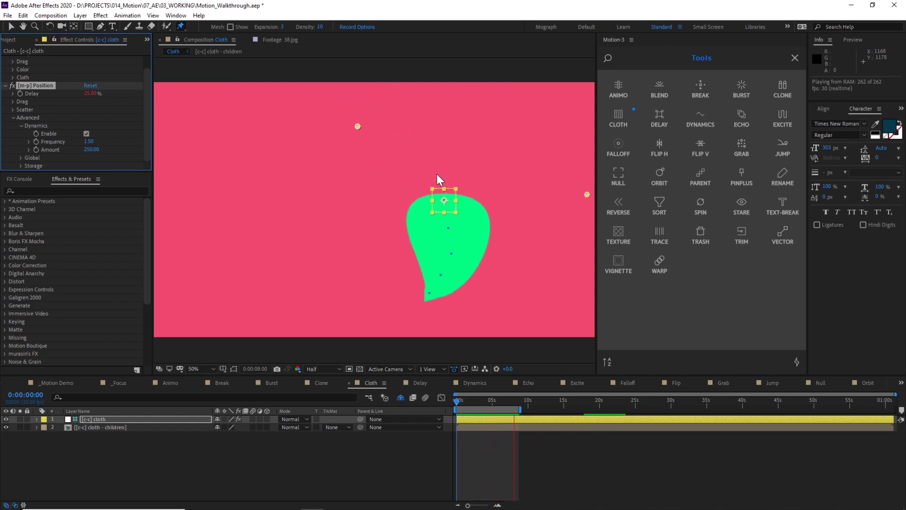
key("space")
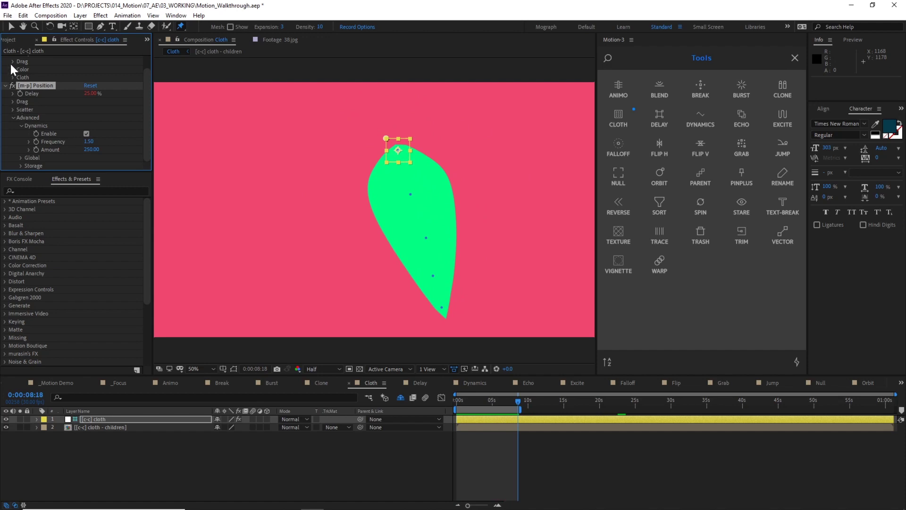
Enable Color in the controller's GLOBAL effect and inspect the control points on the shape up close
scroll(31, 134, "up", 1)
left_click(13, 84)
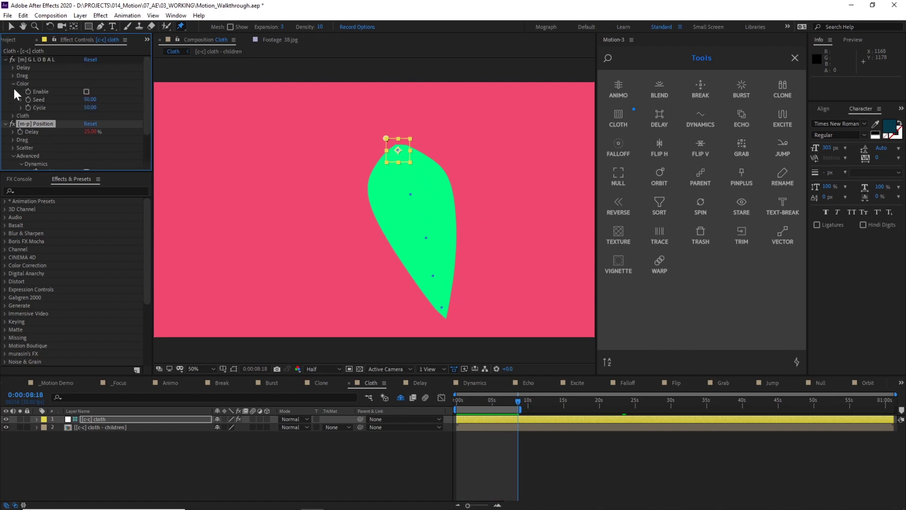
left_click(87, 91)
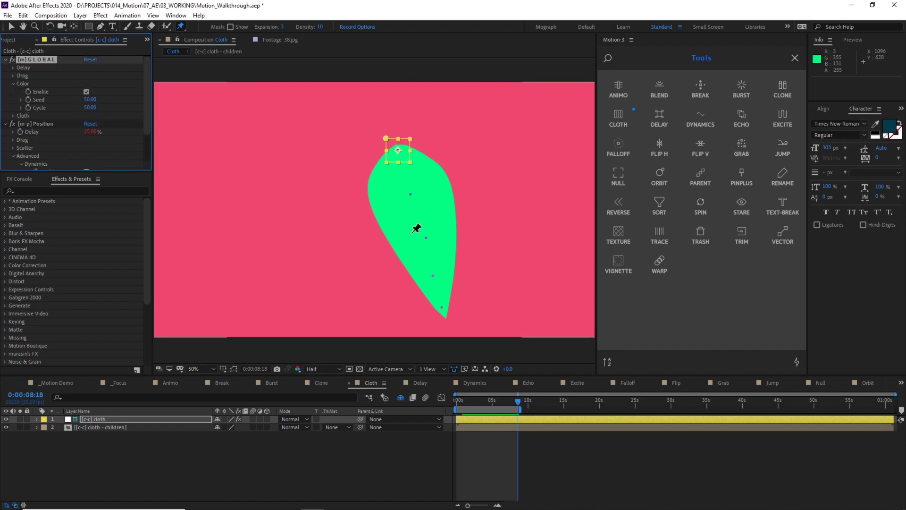
scroll(417, 228, "up", 2)
scroll(524, 190, "down", 1)
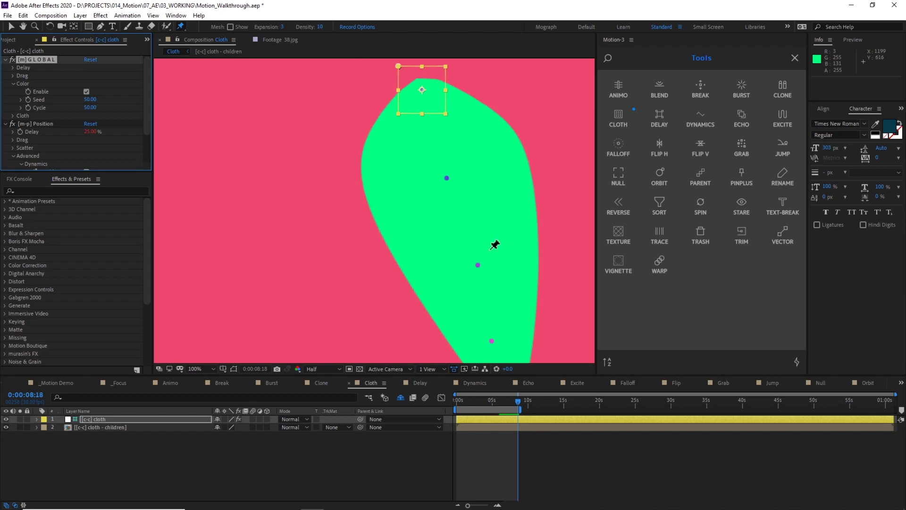
Examine the Controls and Parent options in the Cloth group of the [c-c] cloth controller's GLOBAL effect
scroll(483, 221, "down", 3)
scroll(416, 185, "up", 2)
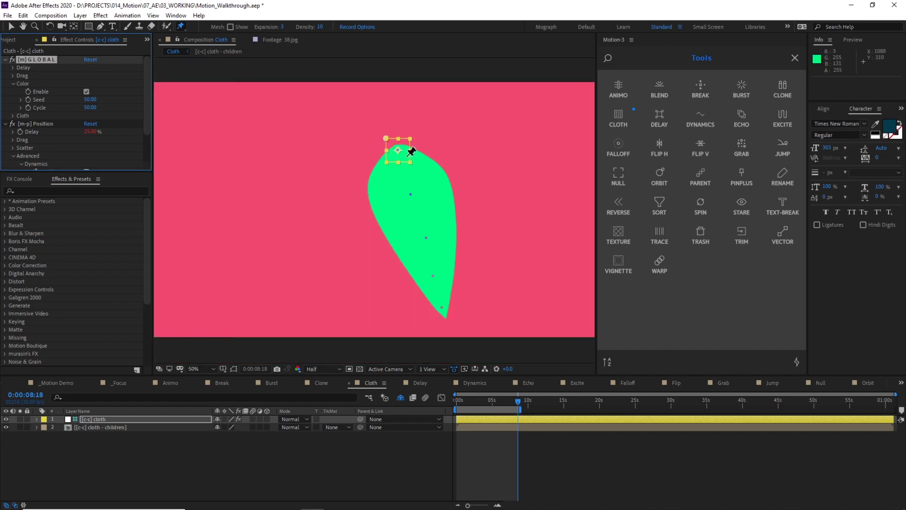
left_click(12, 116)
left_click(21, 123)
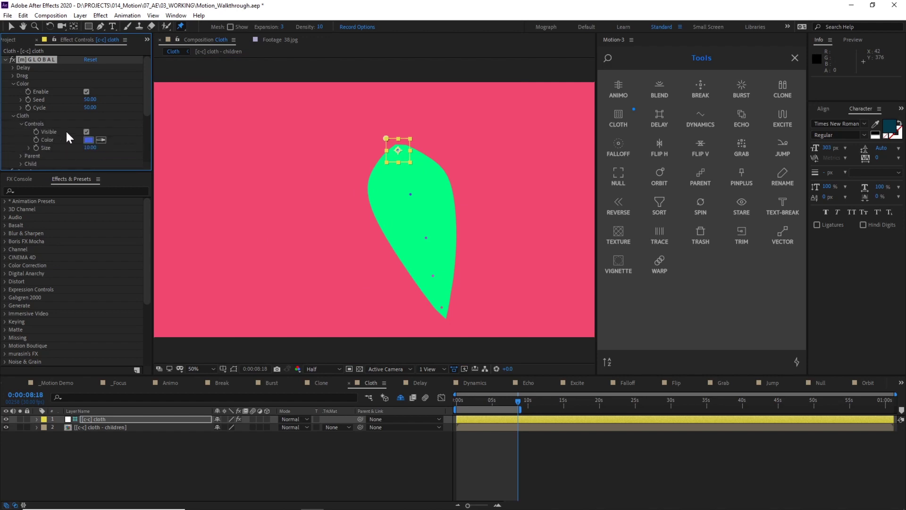
left_click(21, 156)
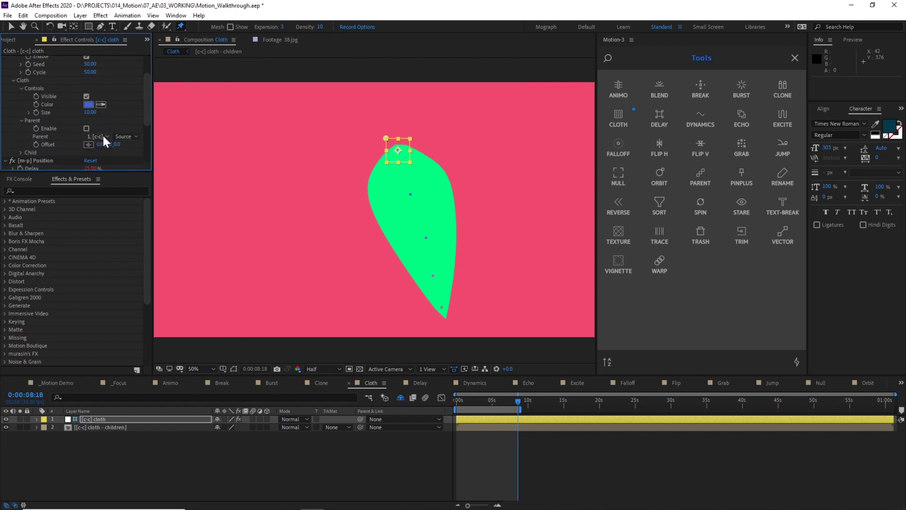
scroll(95, 121, "up", 2)
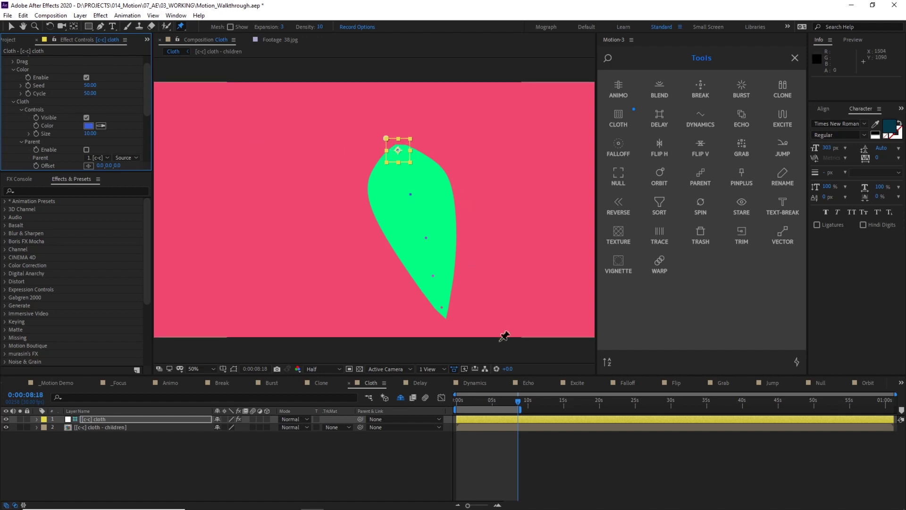
Preview the looping motion of the three circles in the Delay composition and return to the first frame
left_click(507, 409)
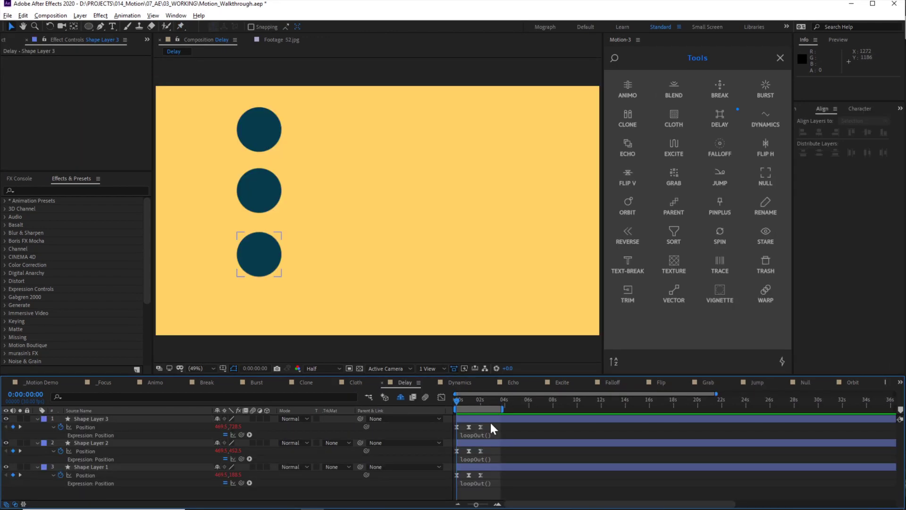
key("space")
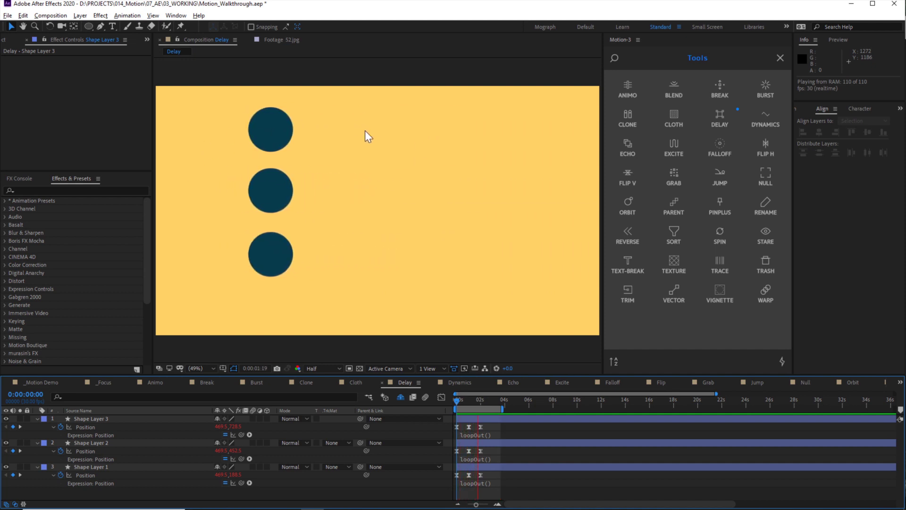
left_click_drag(472, 401, 454, 406)
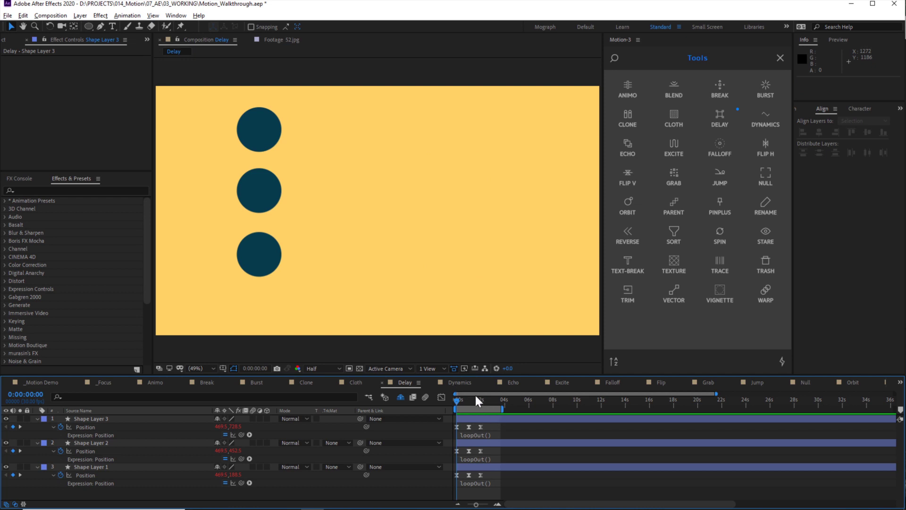
Apply the Delay tool to the Position properties of the three shape layers and preview the circles' motion
left_click_drag(472, 400, 447, 473)
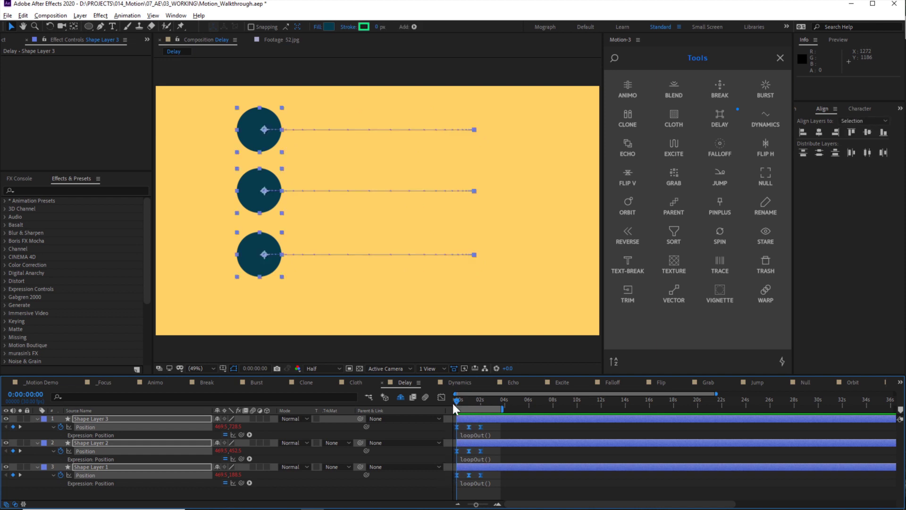
left_click(716, 123)
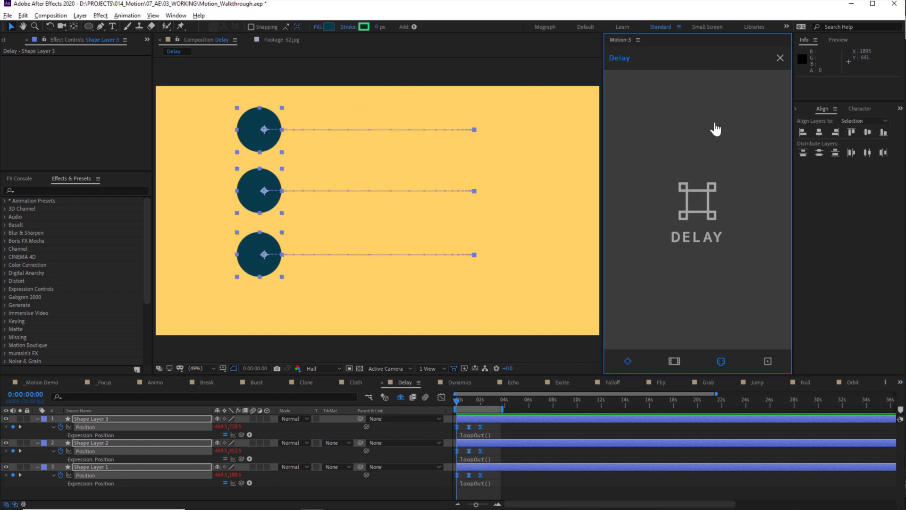
left_click(715, 162)
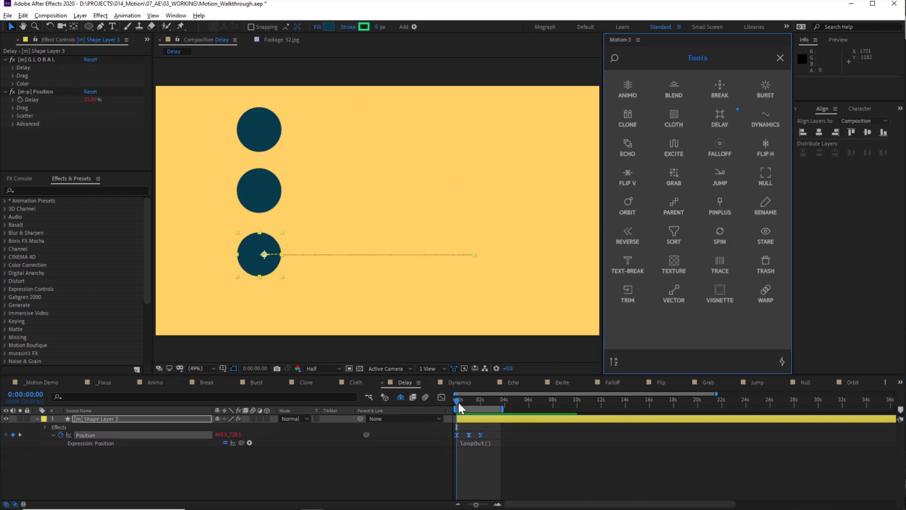
key("space")
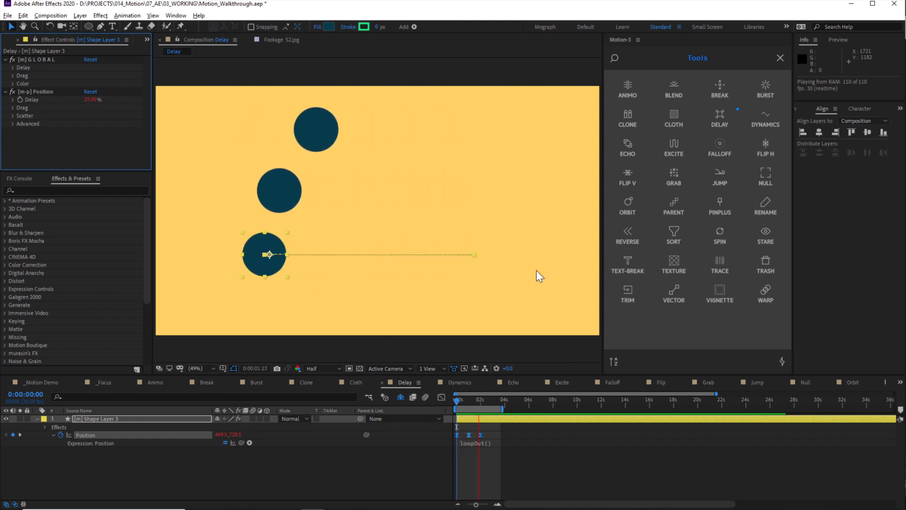
left_click(473, 403)
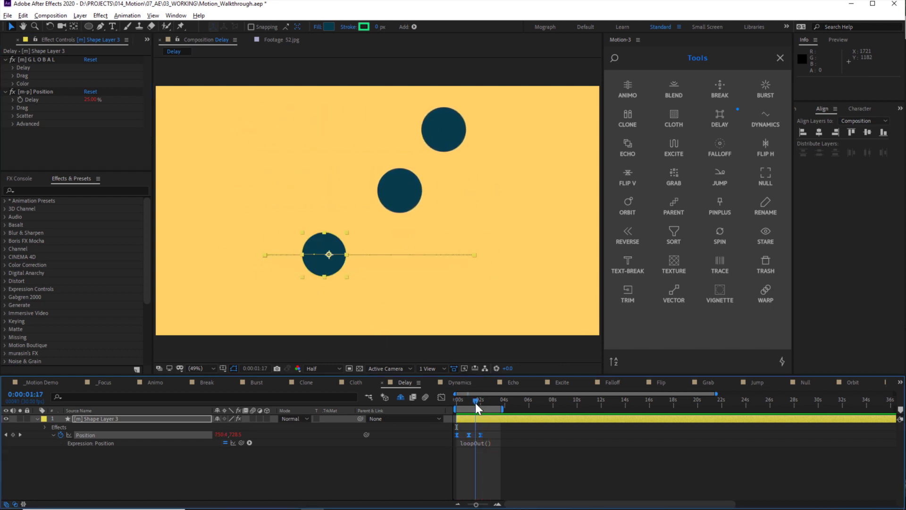
left_click_drag(475, 403, 465, 403)
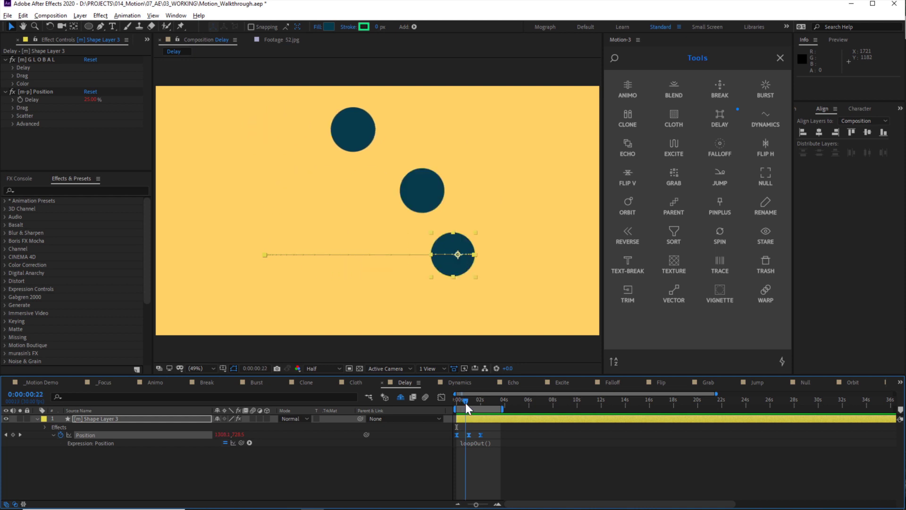
Enable Delay in the GLOBAL effect of Shape Layer 3, set it to 39%, and preview the animation
left_click(13, 68)
left_click(87, 75)
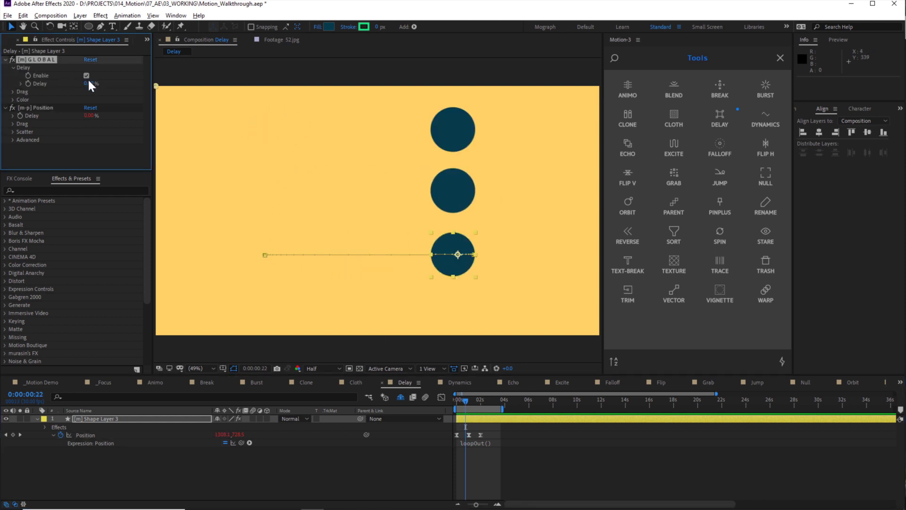
mouse_move(88, 84)
left_mouse_down()
mouse_move(120, 85)
mouse_move(105, 83)
left_mouse_up()
left_click_drag(116, 83, 104, 83)
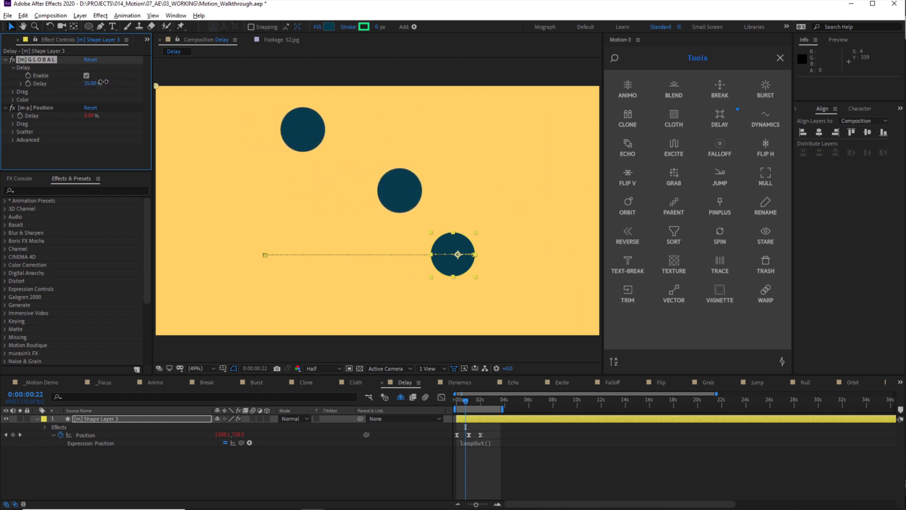
key("space")
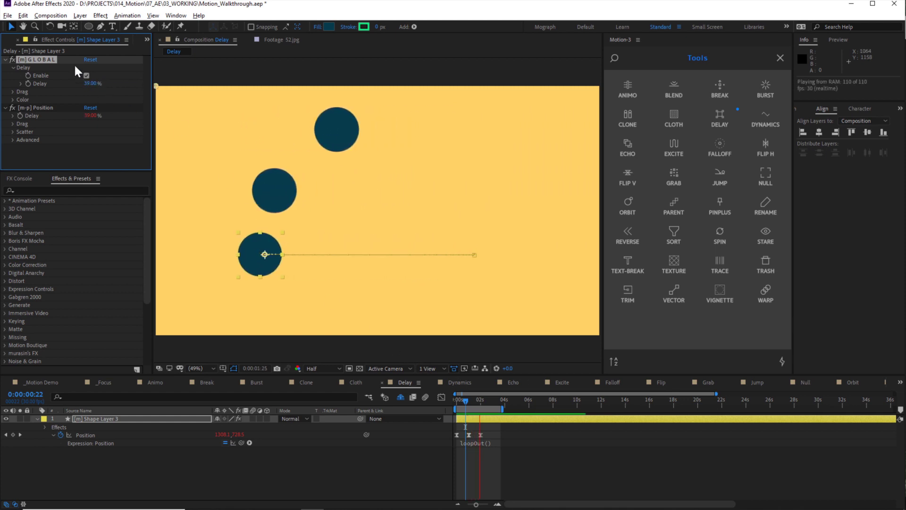
Try the global Delay at 0% and at 100%, previewing the motion of the circles
mouse_move(89, 83)
left_mouse_down()
mouse_move(57, 88)
mouse_move(89, 81)
left_mouse_up()
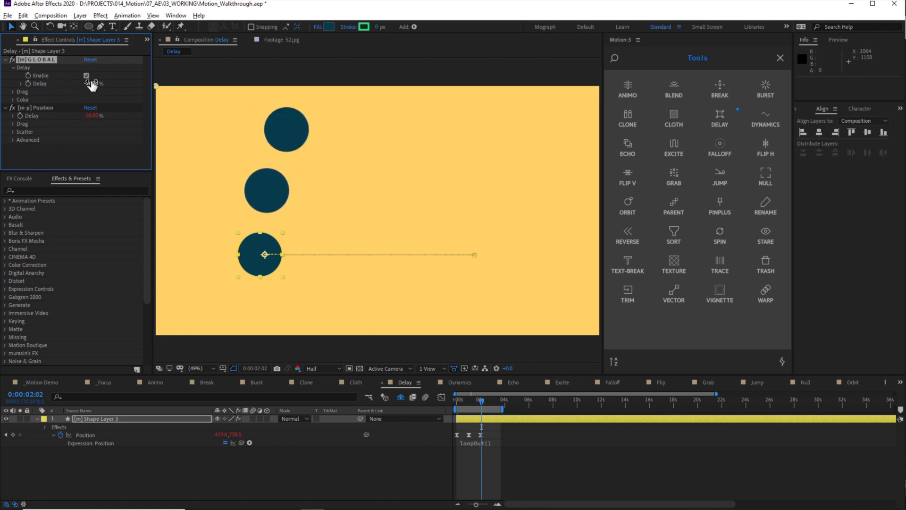
left_click(91, 83)
type("0")
key("Return")
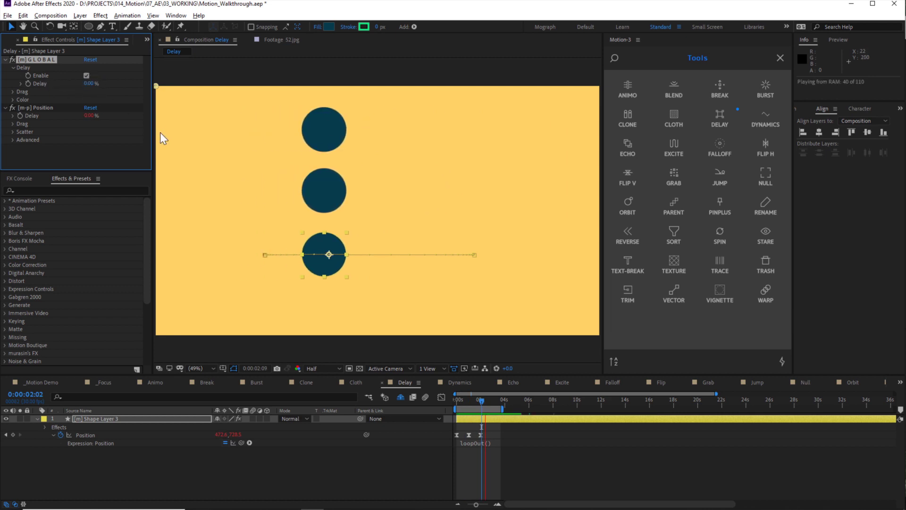
left_click_drag(96, 84, 144, 94)
key("space")
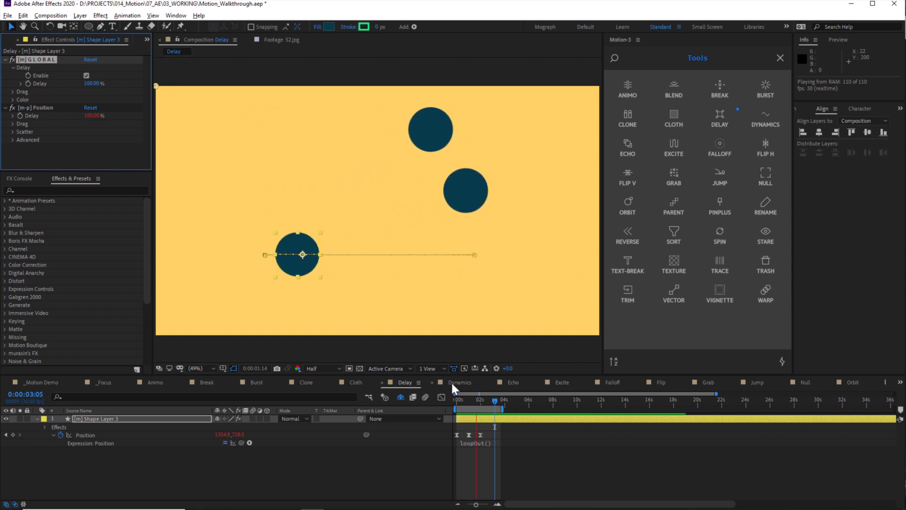
left_click_drag(468, 398, 449, 404)
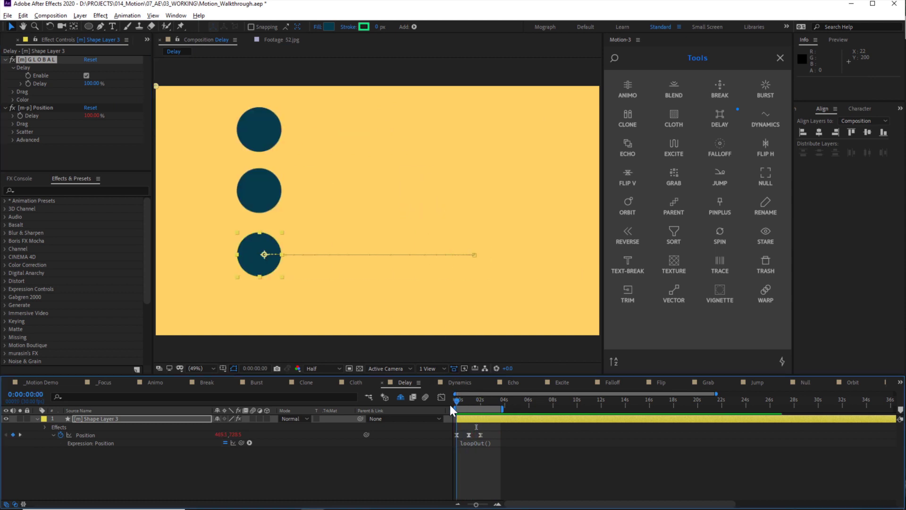
Keyframe the global Delay at 0% on the first frame, 44% at 0:00:22 and 0% at 2 seconds, and preview it
left_click(96, 84)
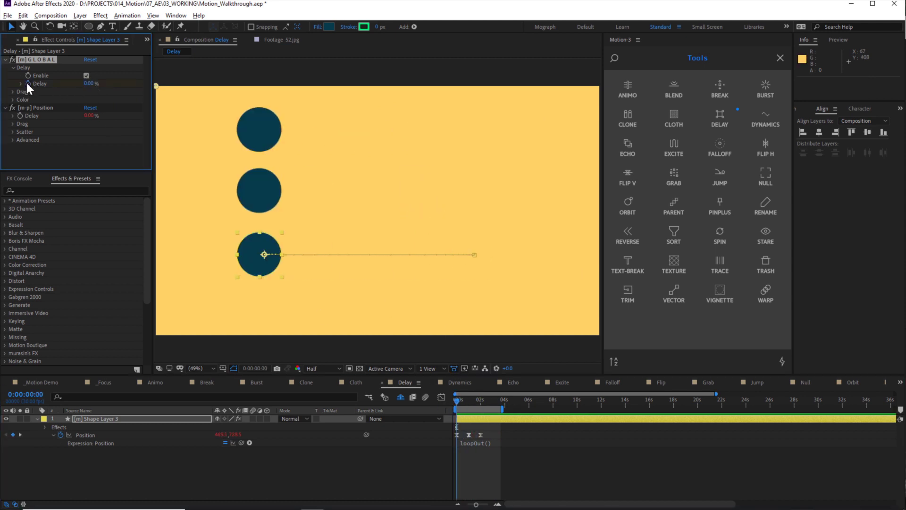
key("u")
left_click_drag(463, 402, 465, 400)
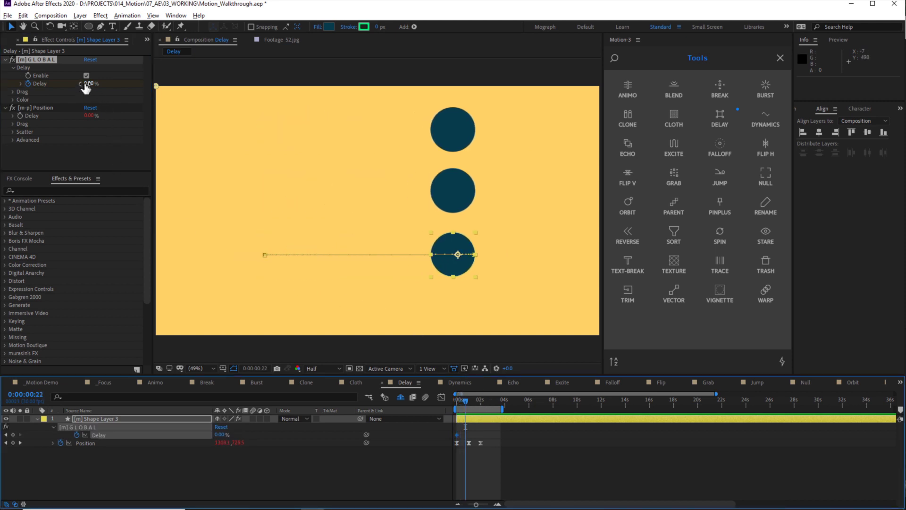
left_click_drag(86, 88, 108, 89)
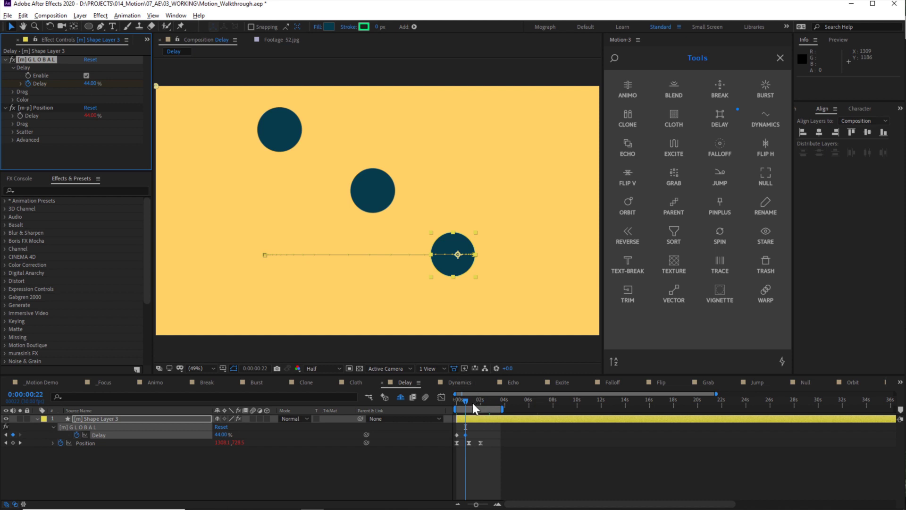
left_click_drag(469, 400, 479, 403)
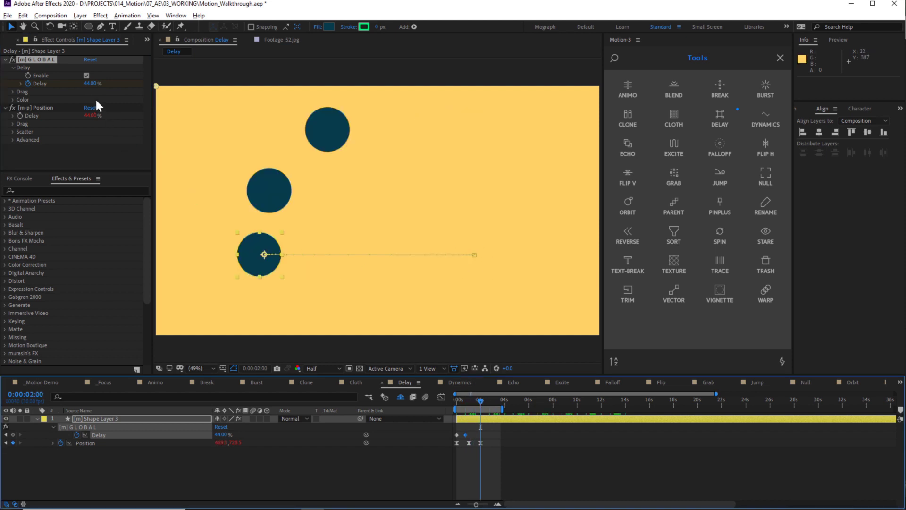
left_click_drag(89, 83, 66, 84)
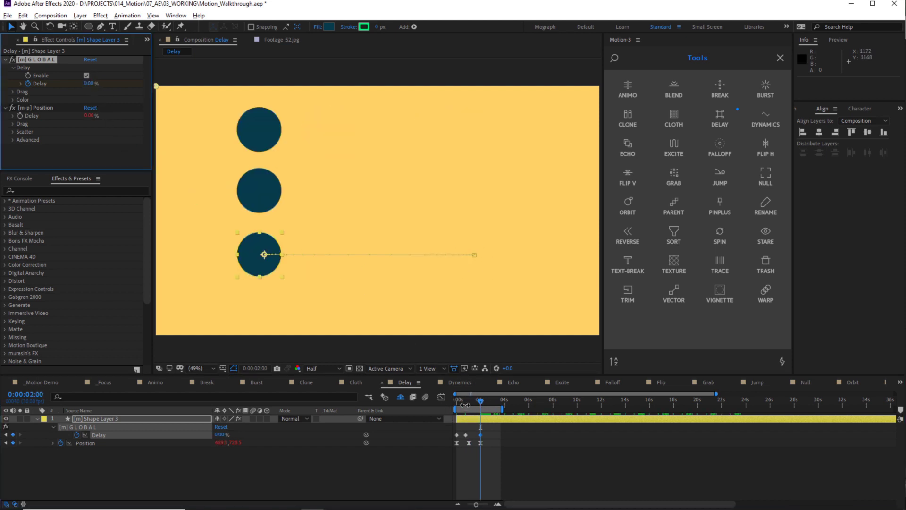
key("Home")
key("space")
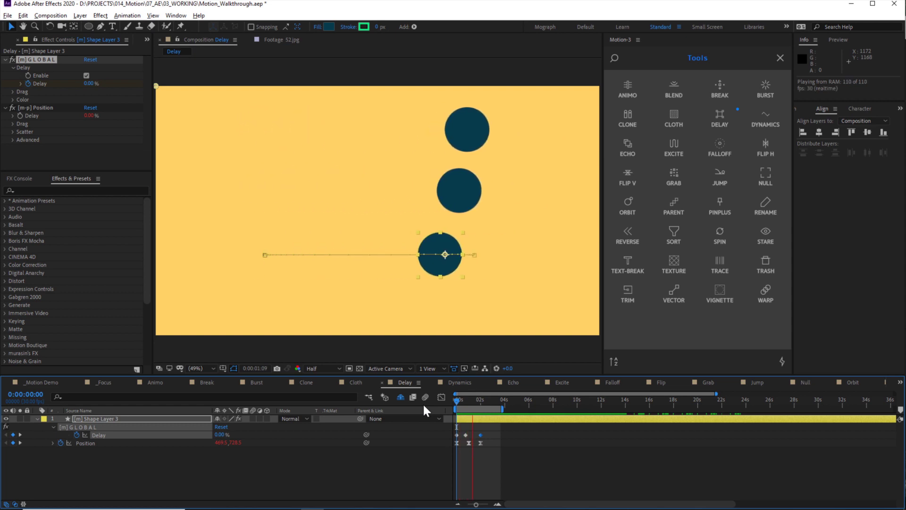
left_click(475, 402)
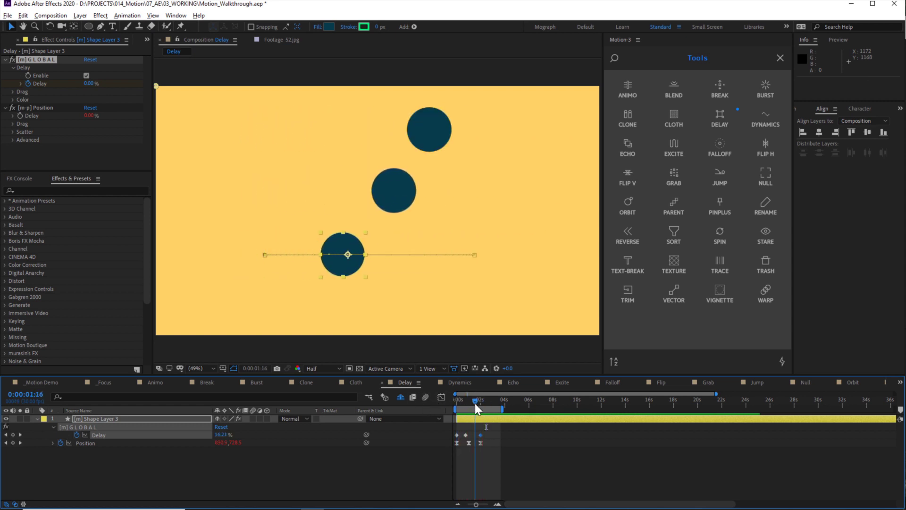
Enable Color in the GLOBAL effect with Seed 197.90 and Cycle 97.00, and preview the recoloured circles
left_click(12, 91)
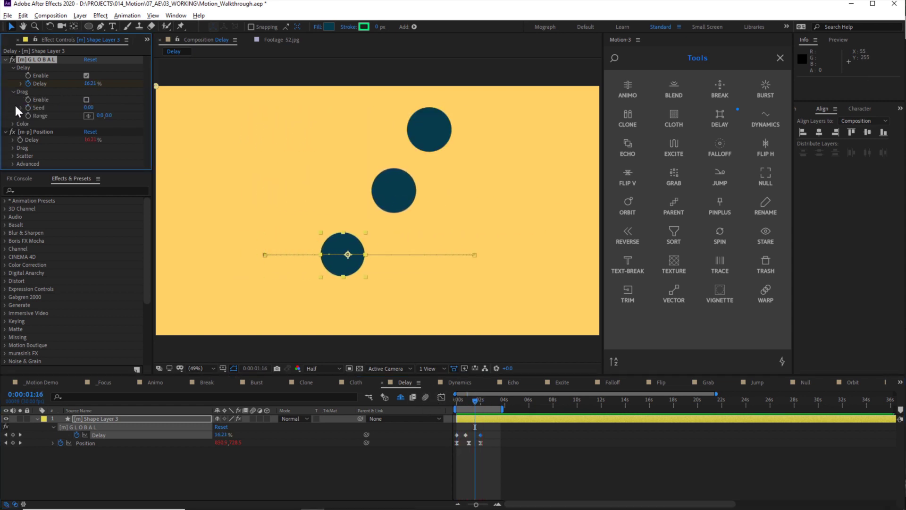
left_click(13, 124)
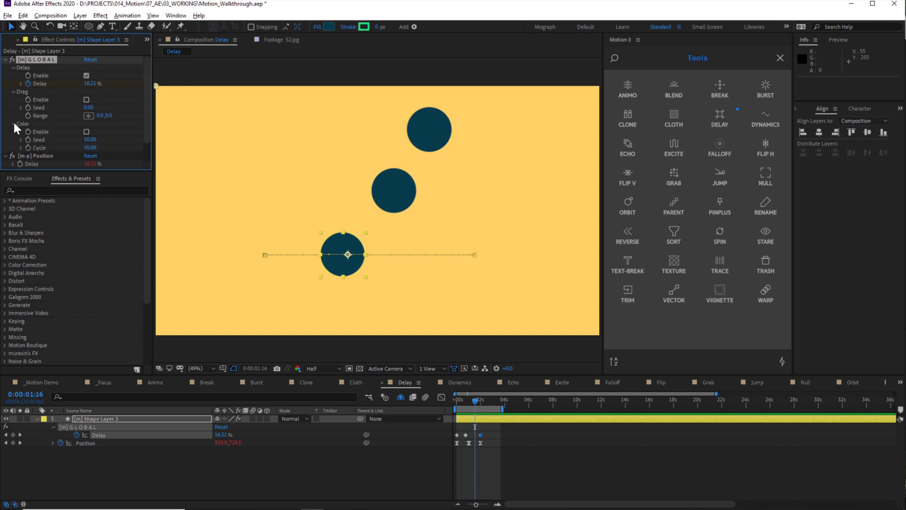
scroll(70, 122, "down", 1)
left_click(86, 110)
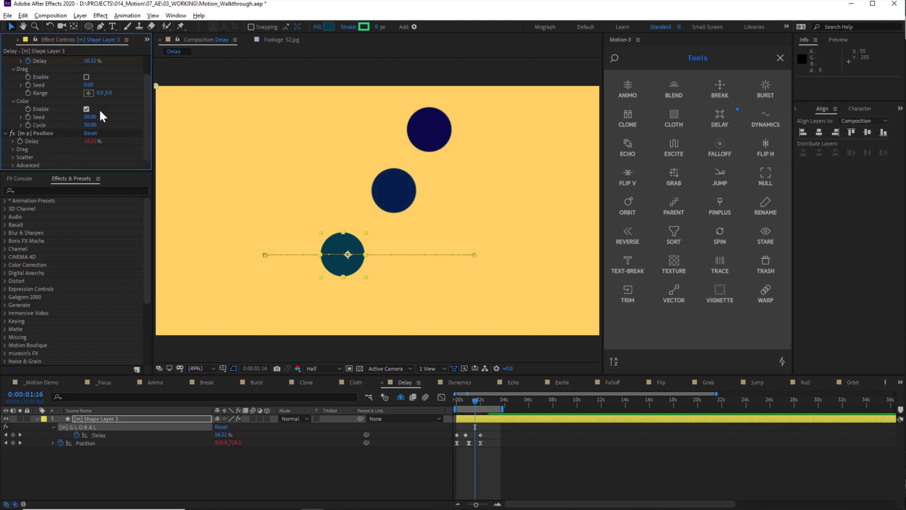
left_click_drag(471, 399, 447, 409)
key("space")
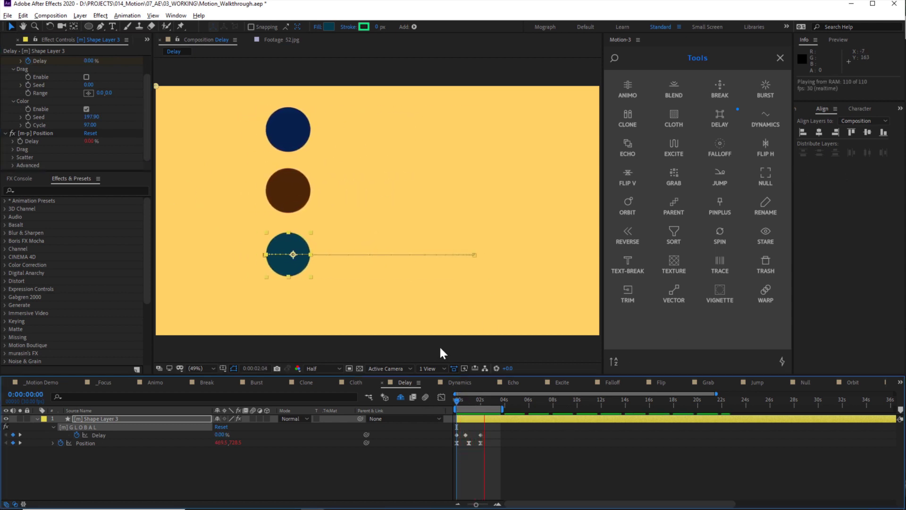
left_click(13, 150)
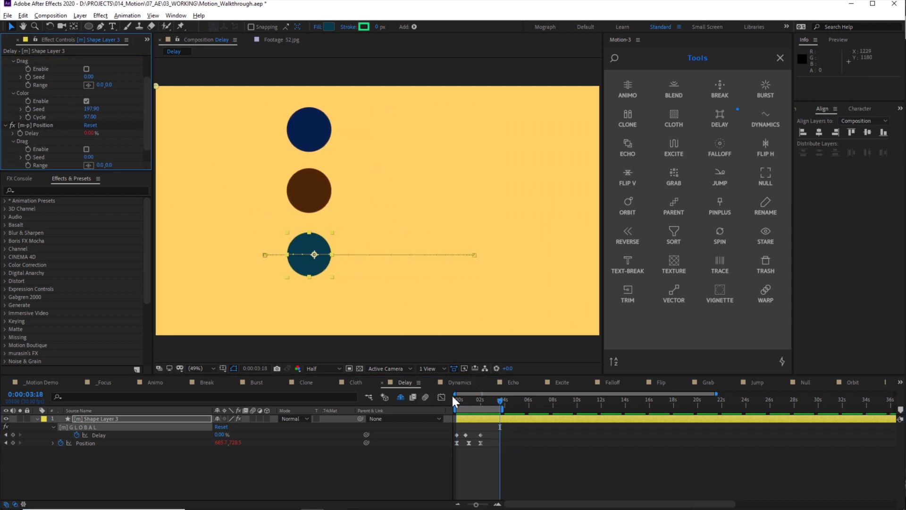
In the Dynamics composition, apply the Dynamics tool to Shape Layer 1's Position and preview the random motion
left_click(460, 382)
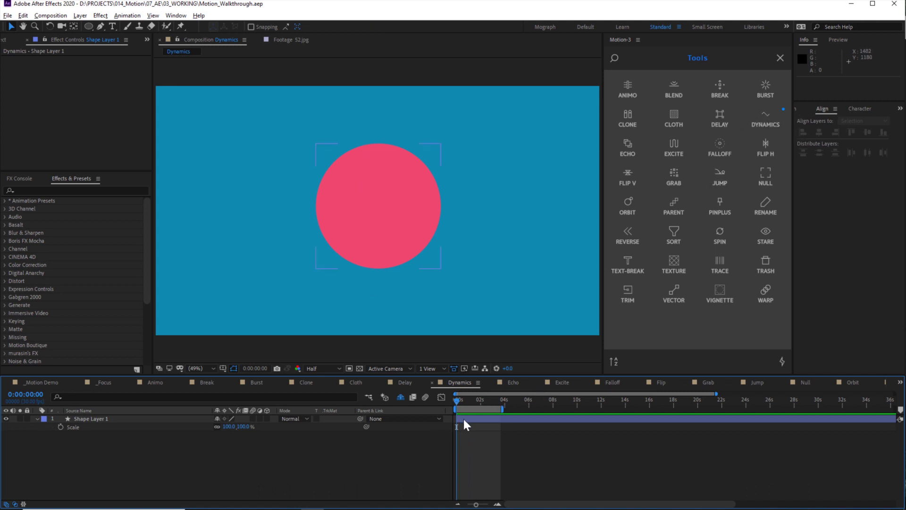
left_click(464, 419)
key("p")
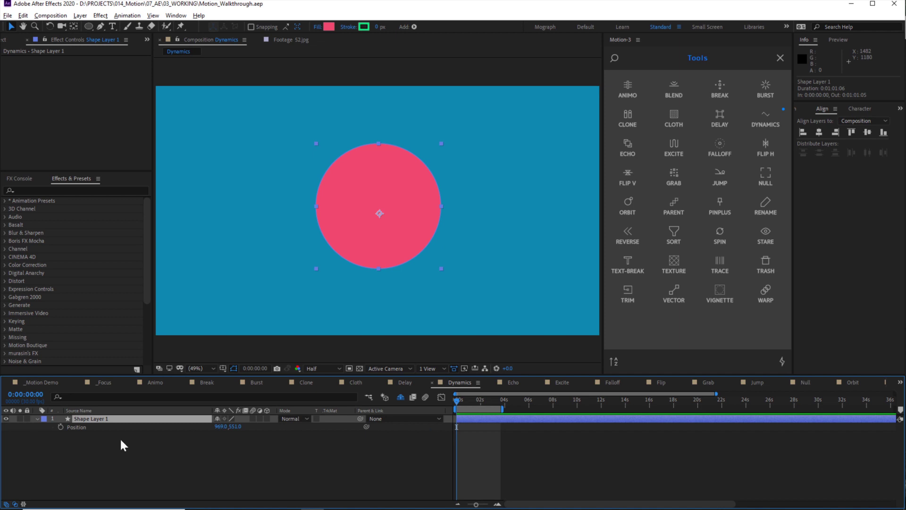
left_click(93, 426)
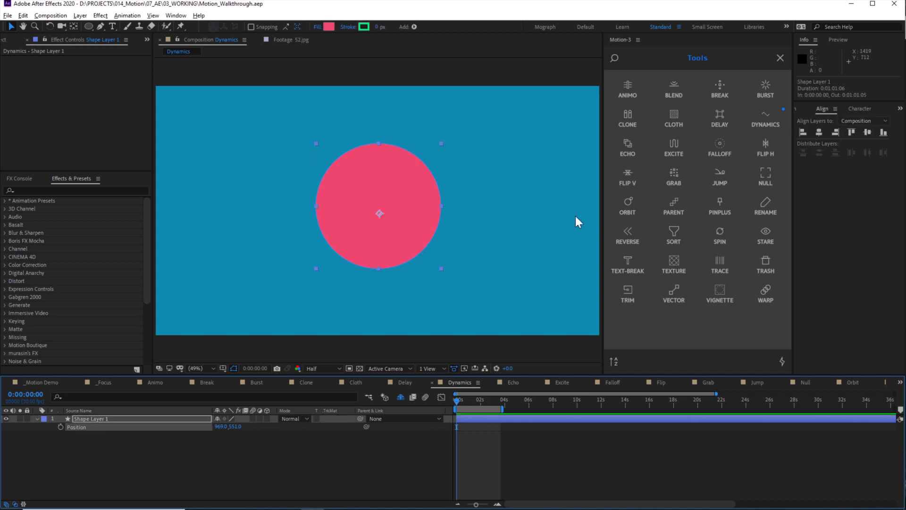
left_click(755, 129)
key("space")
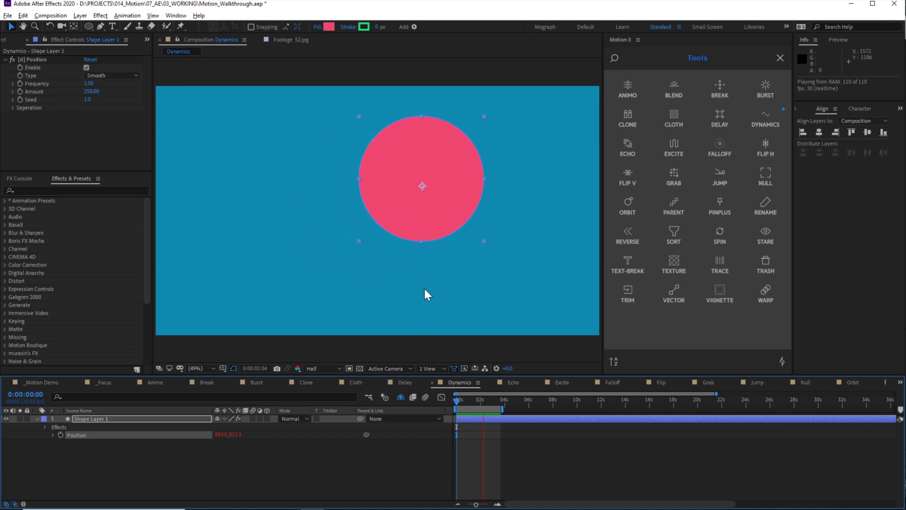
Set the Dynamics Position effect to Frequency 2.00, Amount 79.00 and Seed 15.4
left_click(89, 84)
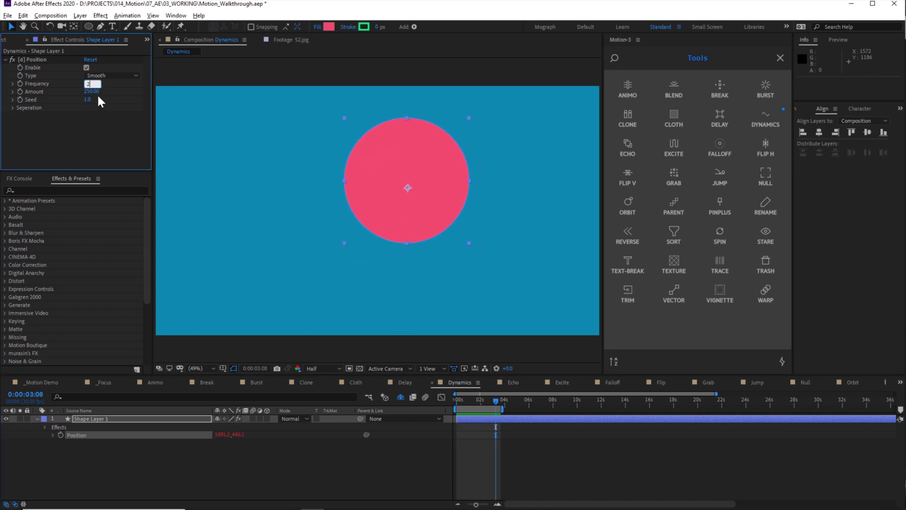
key("Return")
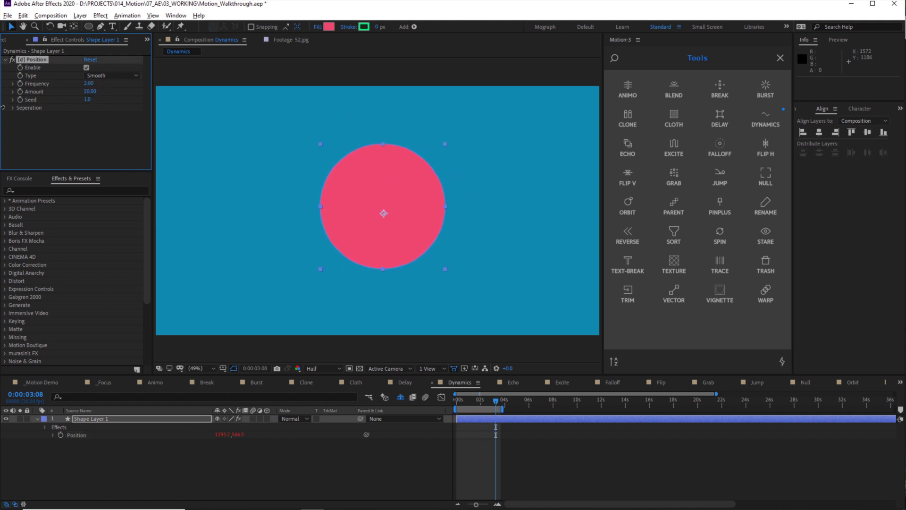
left_click_drag(90, 92, 63, 105)
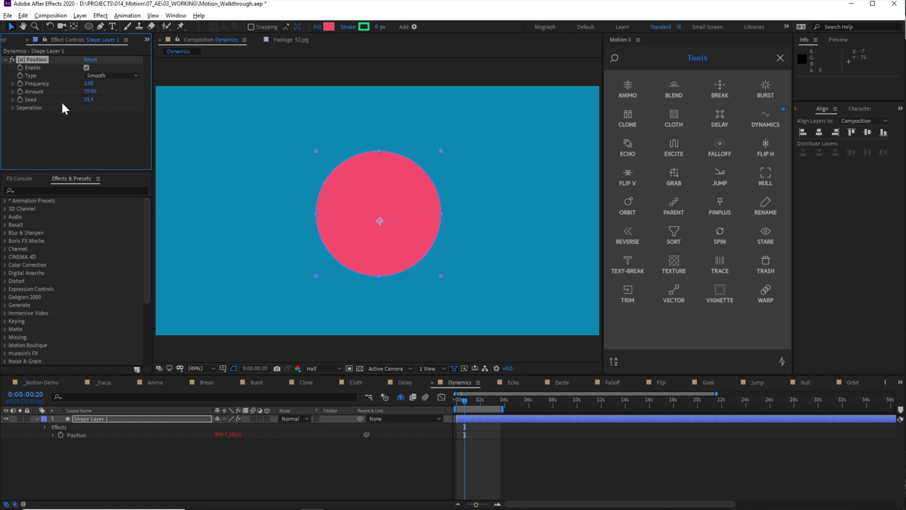
Switch the Dynamics effect's Type to Hold and preview the stepped motion of the circle
left_click(113, 75)
left_click(127, 96)
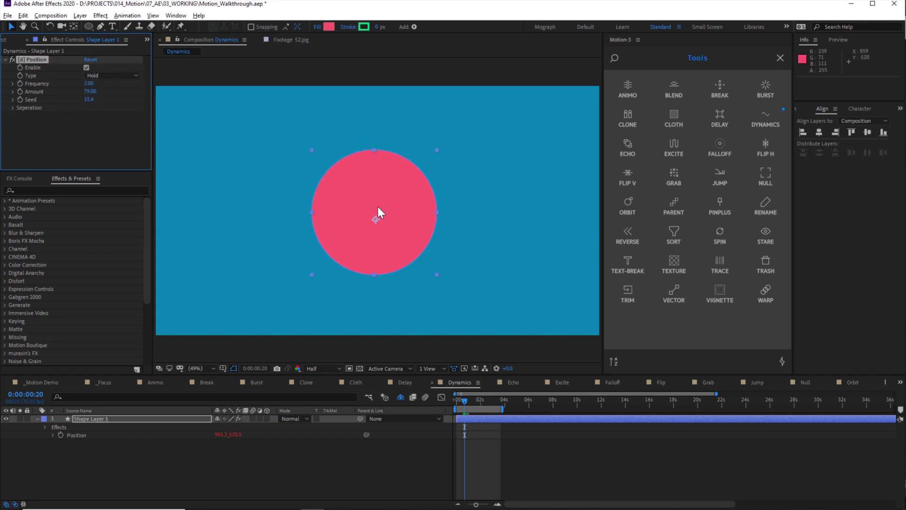
key("space")
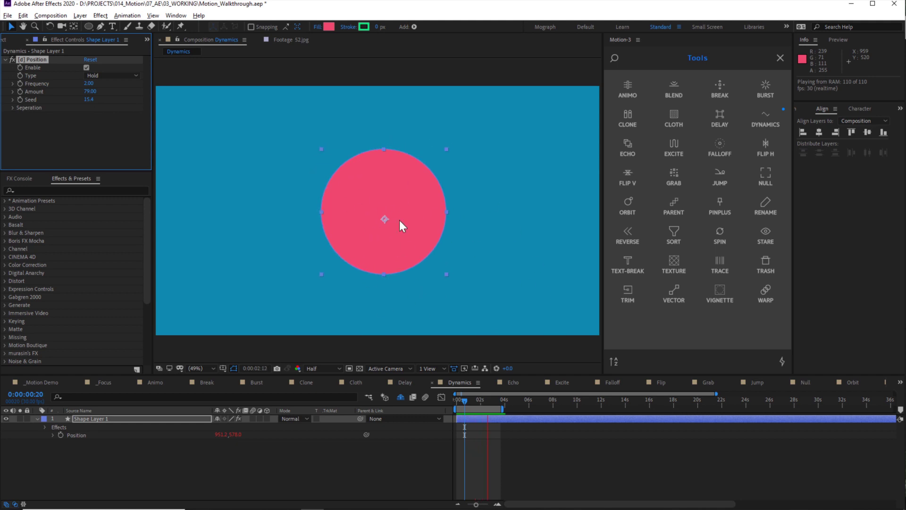
key("space")
Enable Separation in the Dynamics effect, set X Amount and Z Amount to 0, and preview the vertical motion
left_click(13, 107)
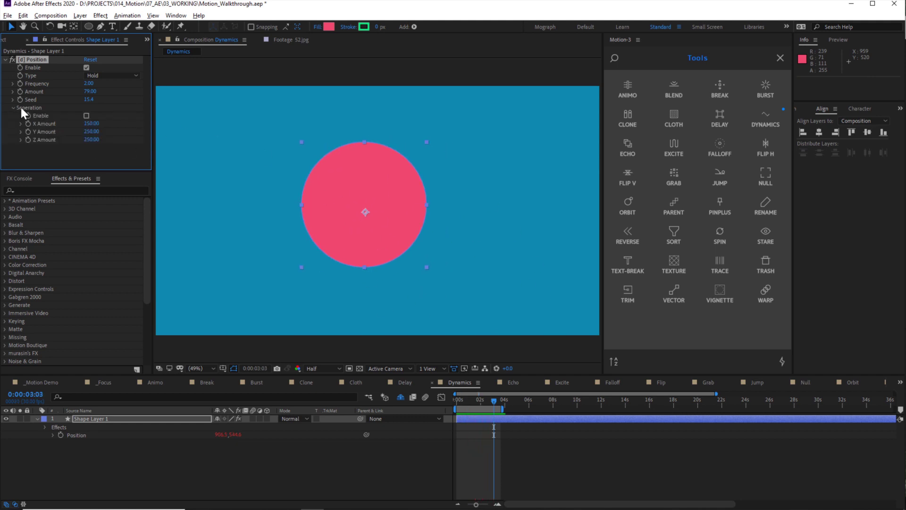
left_click(86, 116)
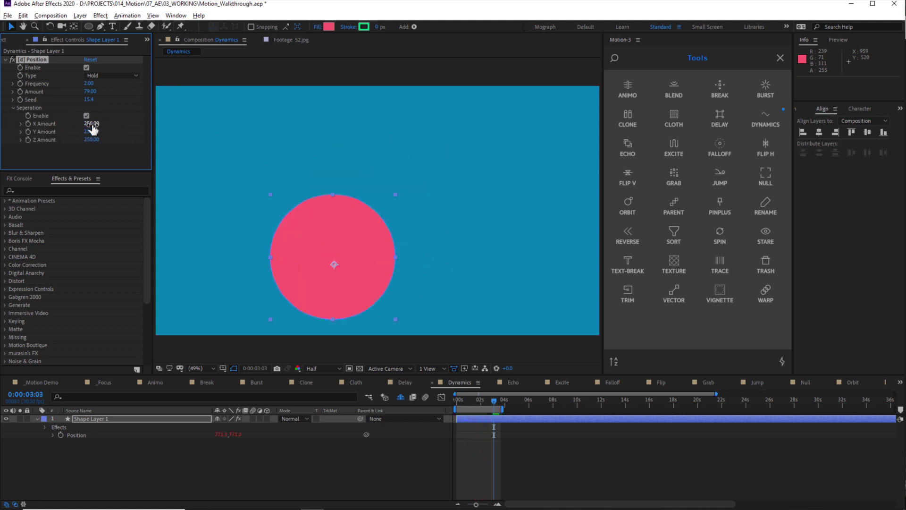
left_click(92, 124)
type("0")
key("Return")
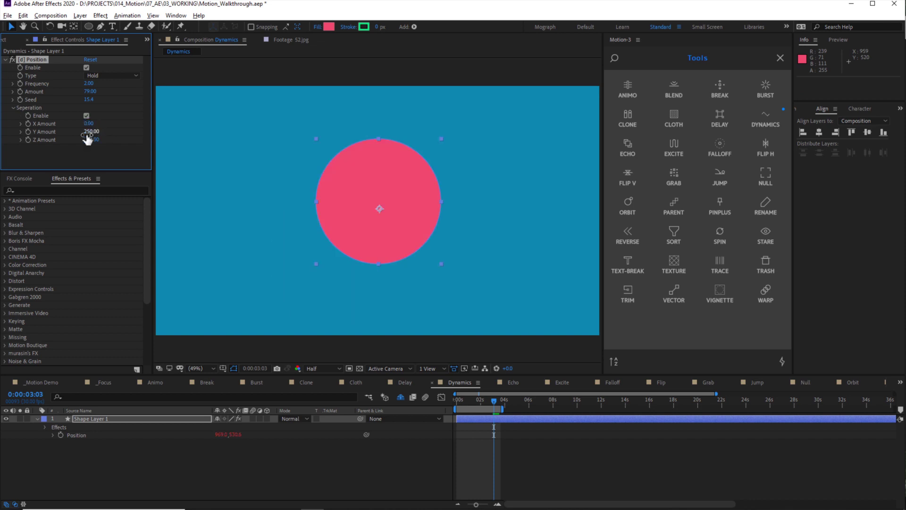
key("space")
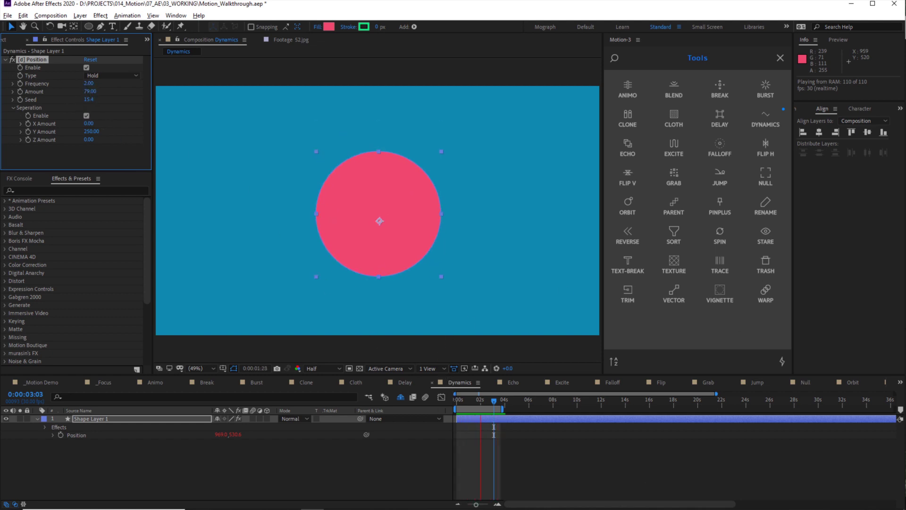
In the Echo composition, select the pentagon's Position and Rotation keyframes, adjust the number of copies, and apply Echo
left_click(513, 382)
left_click_drag(482, 443, 446, 423)
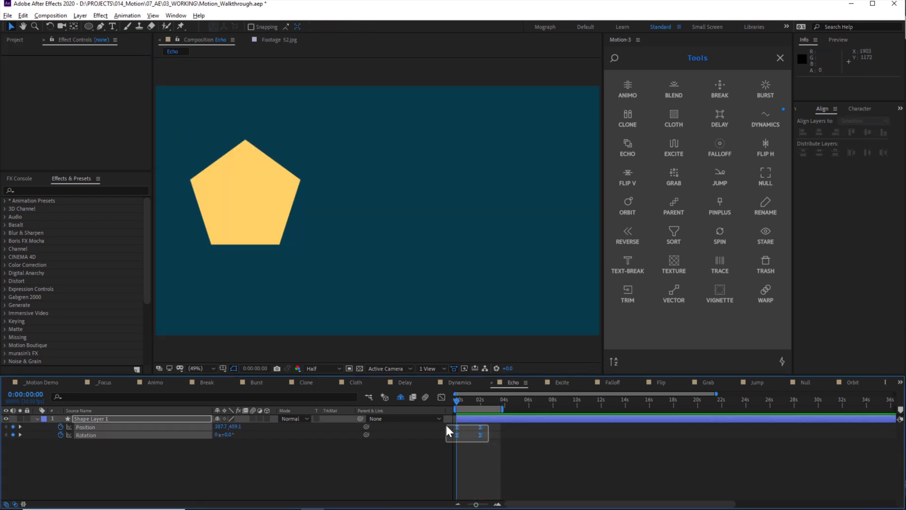
left_click(629, 145)
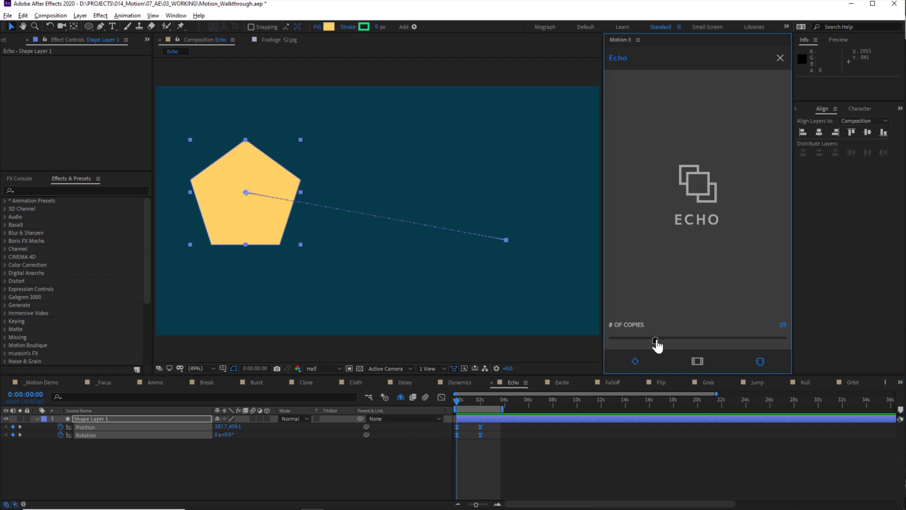
mouse_move(665, 344)
left_mouse_down()
mouse_move(695, 347)
mouse_move(663, 347)
left_mouse_up()
left_click(695, 188)
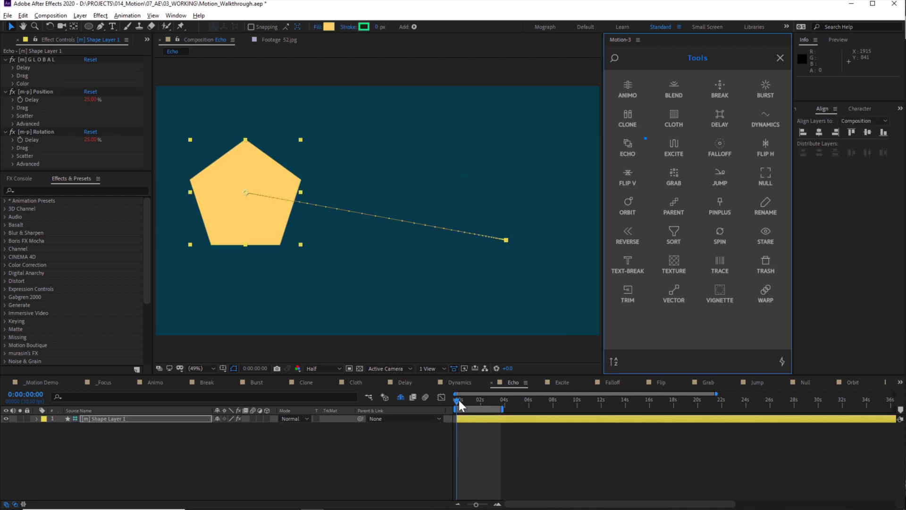
Preview the pentagon's echo trail from the first frame, reveal its keyframes, and inspect the trail at 0:00:01:25
left_click_drag(459, 401, 441, 408)
key("space")
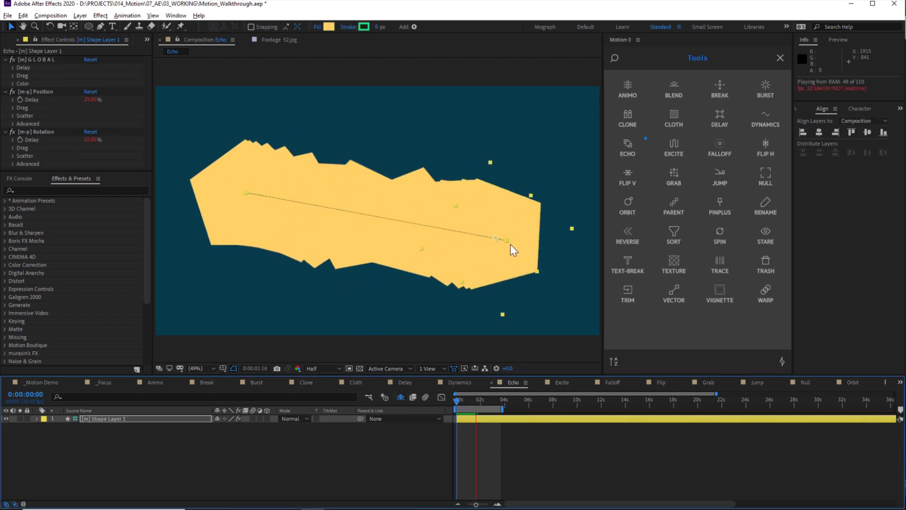
key("u")
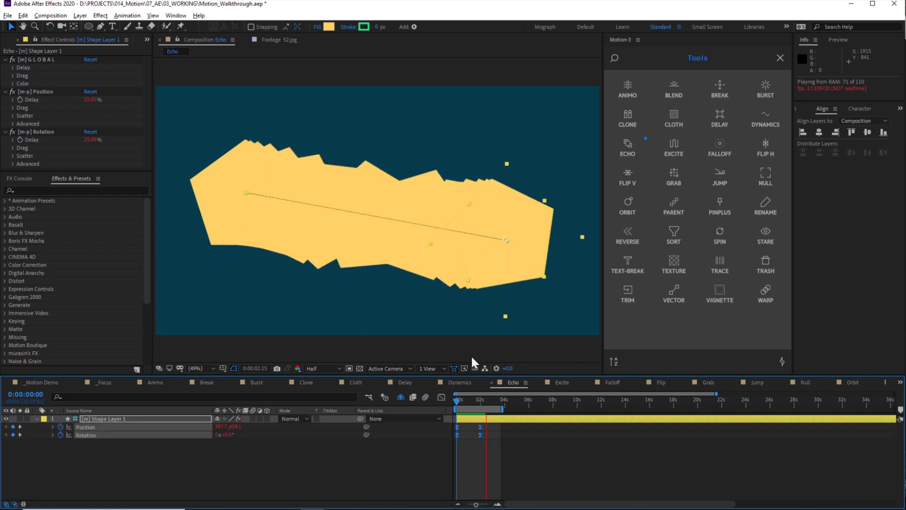
left_click_drag(471, 404, 479, 404)
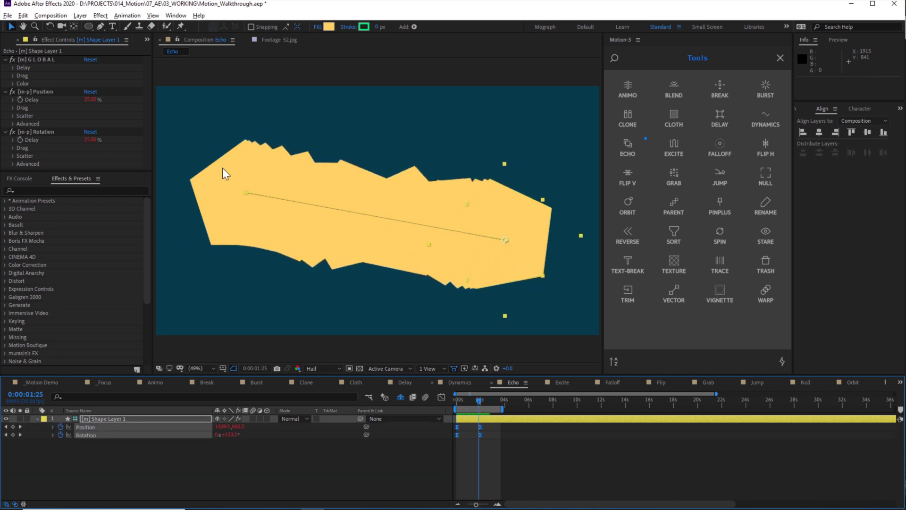
Enable Delay in the GLOBAL effect of the echoed pentagon and set it to 56%
left_click(48, 75)
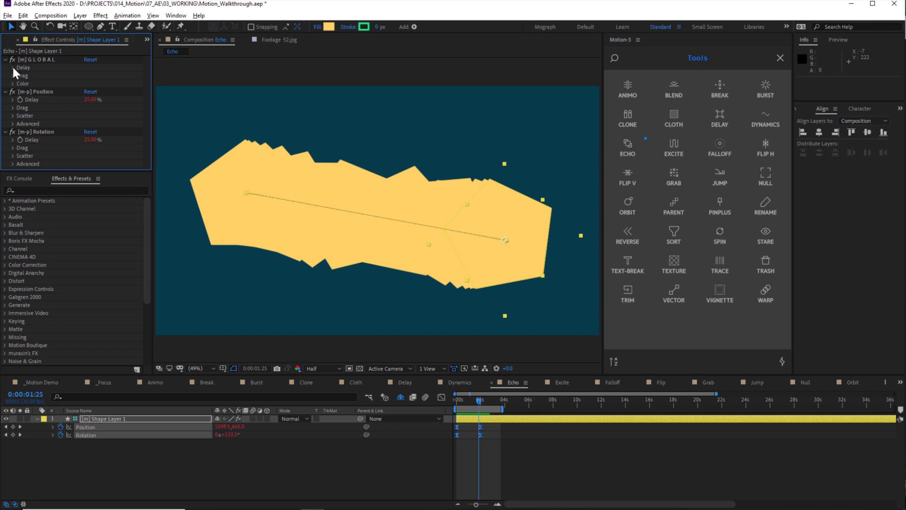
left_click(13, 67)
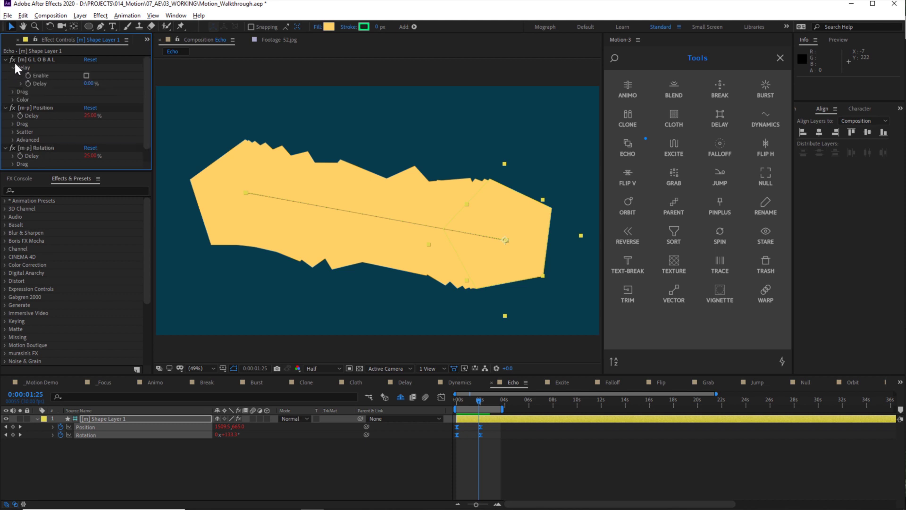
left_click(86, 75)
left_click_drag(88, 84, 114, 82)
Enable Color in the GLOBAL effect and set its Cycle to 54.50 to recolour the pentagon copies
left_click(12, 100)
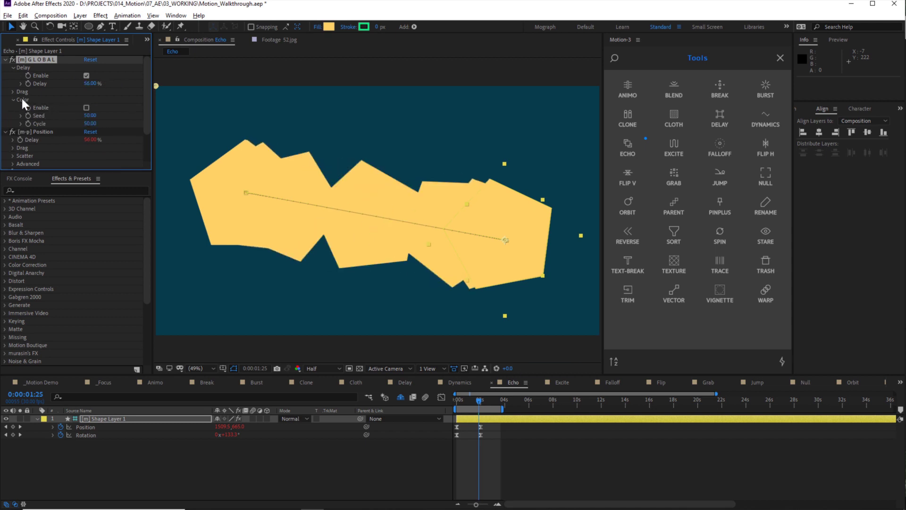
left_click(87, 107)
left_click(86, 107)
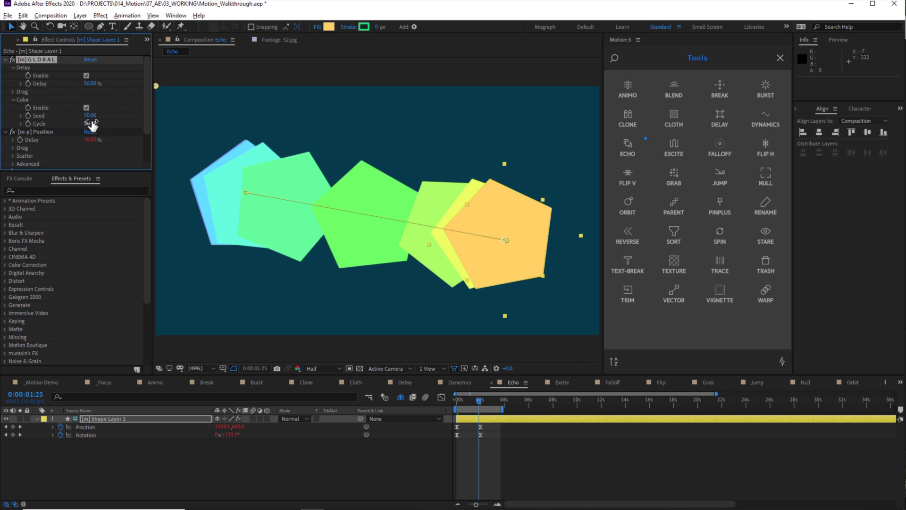
left_click_drag(130, 124, 112, 124)
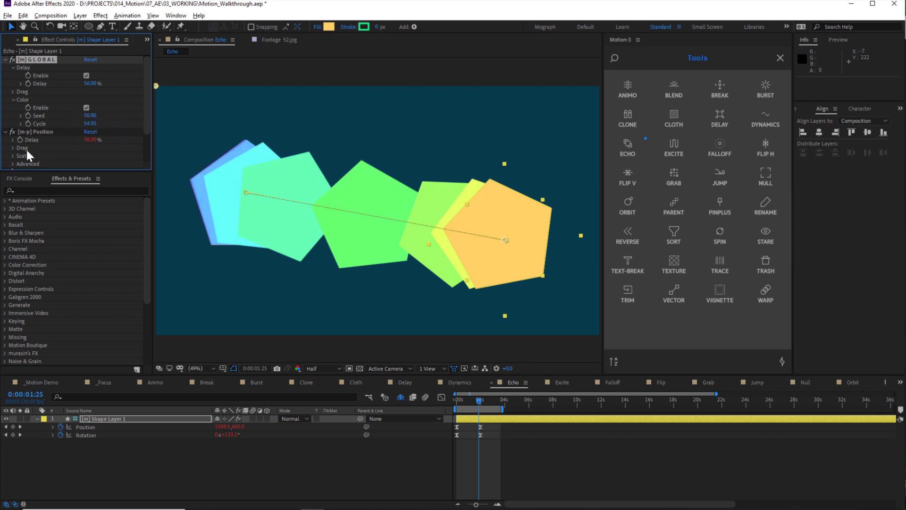
Enable Dynamics in the Advanced settings of the pentagon's Rotation effect and preview the rotating copies
scroll(26, 148, "down", 3)
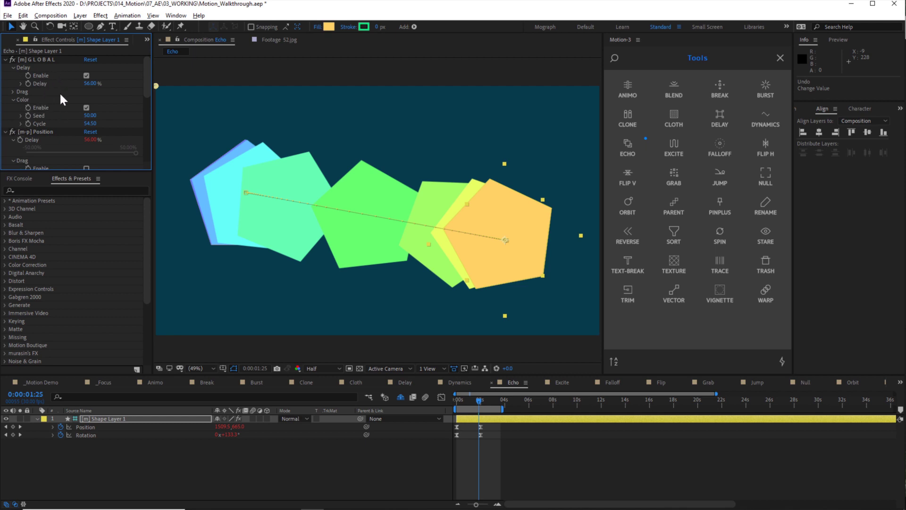
scroll(56, 100, "down", 1)
scroll(47, 109, "down", 8)
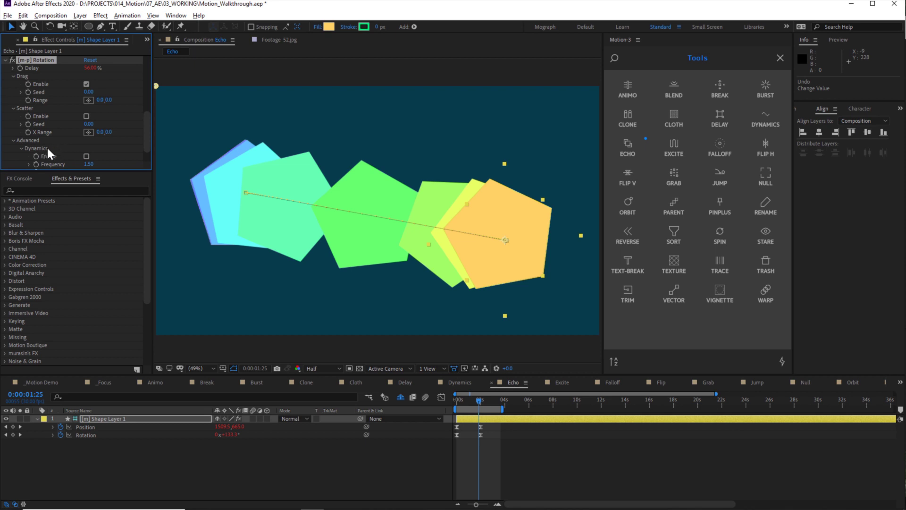
scroll(47, 147, "down", 1)
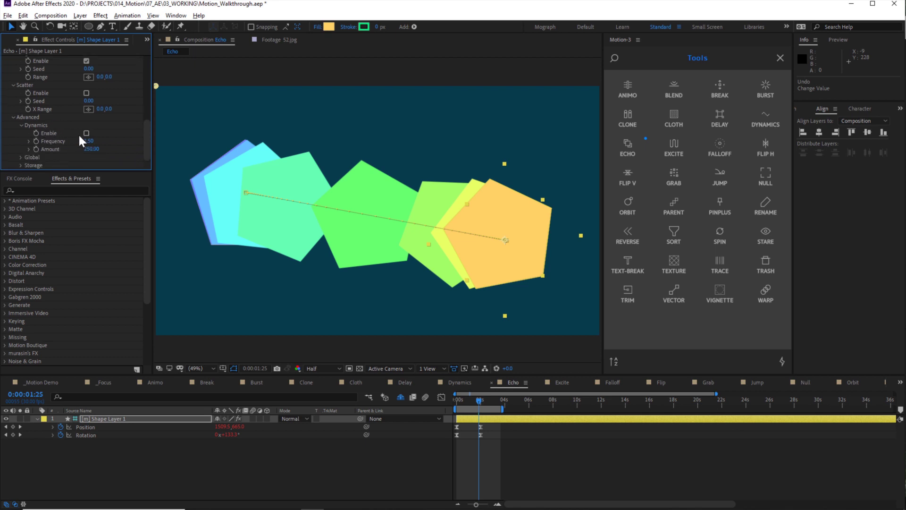
left_click(86, 134)
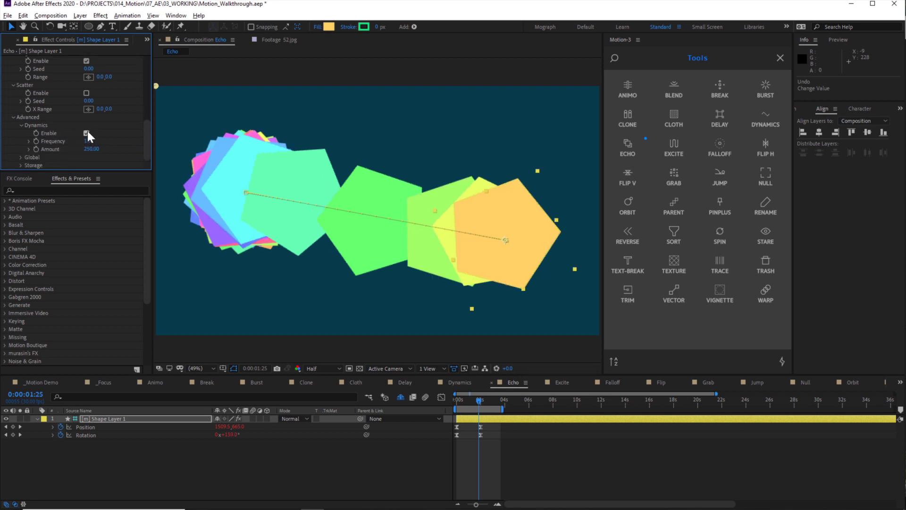
key("space")
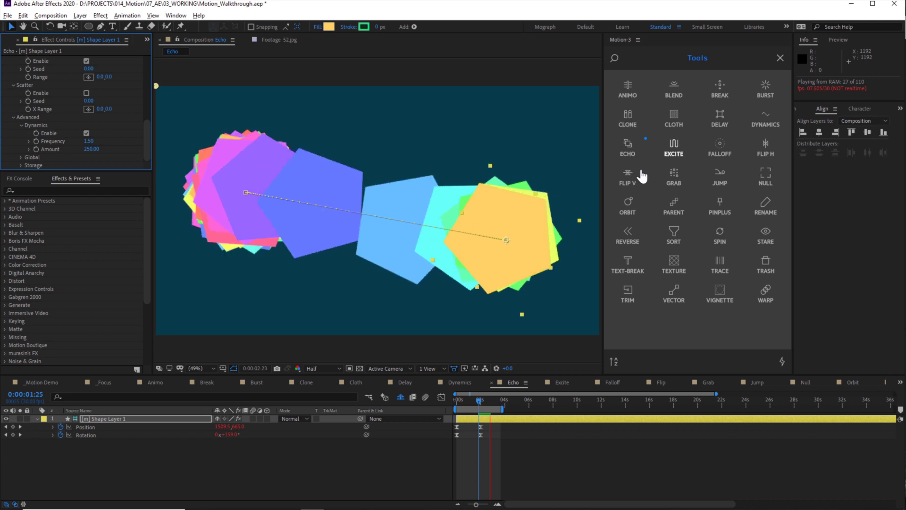
key("space")
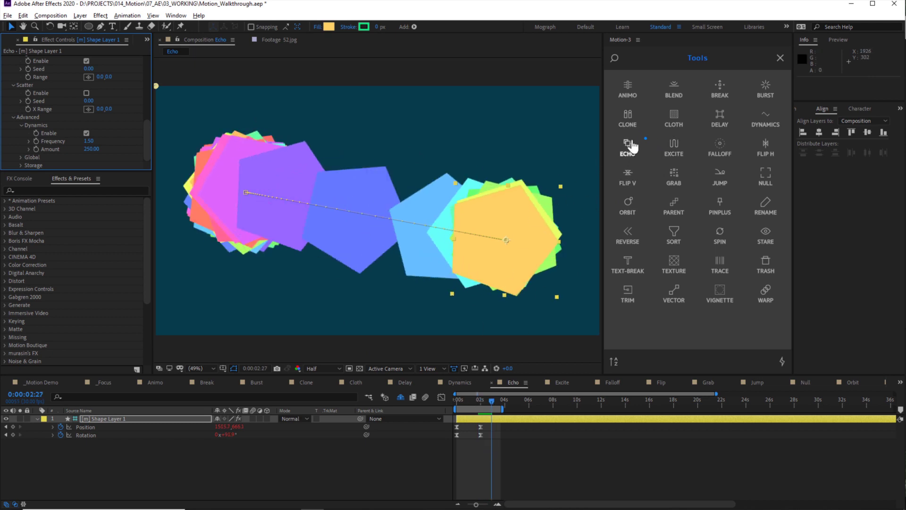
Open the Excite composition and preview the circle's Scale animation from the first frame
left_click(568, 383)
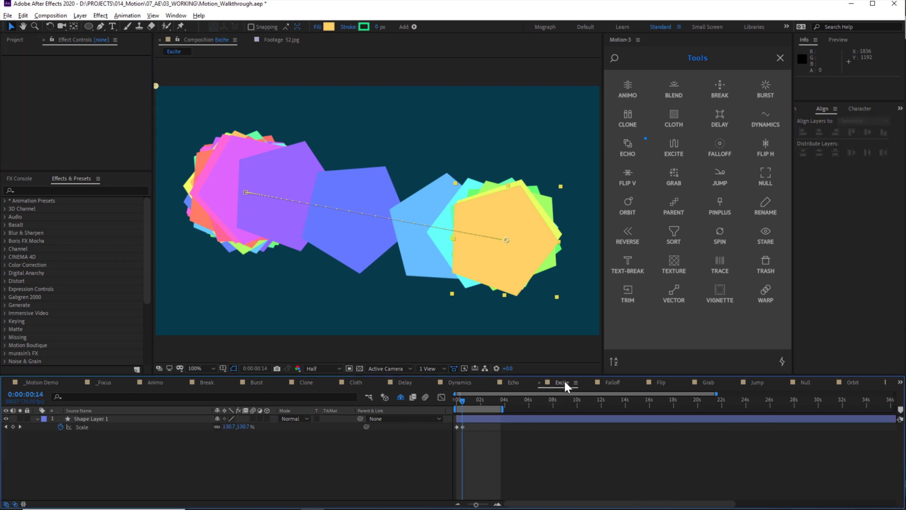
left_click_drag(462, 398, 448, 404)
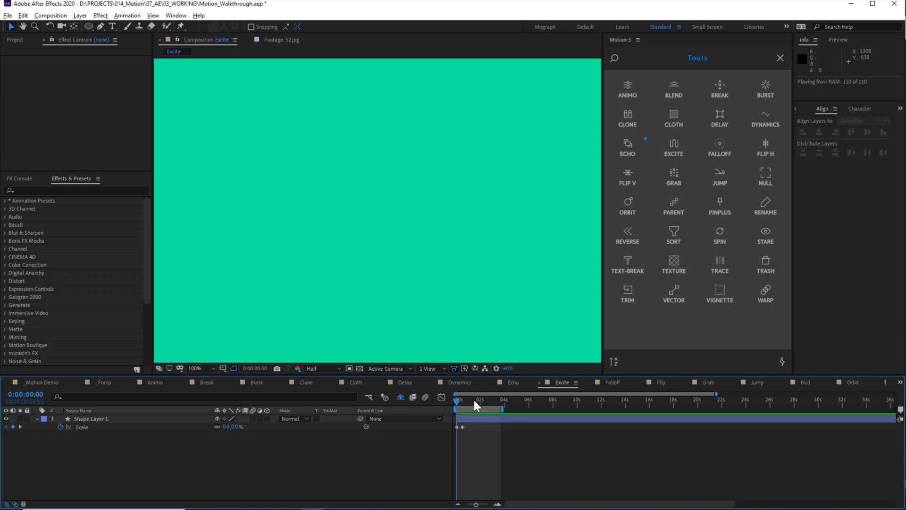
key("space")
key("space")
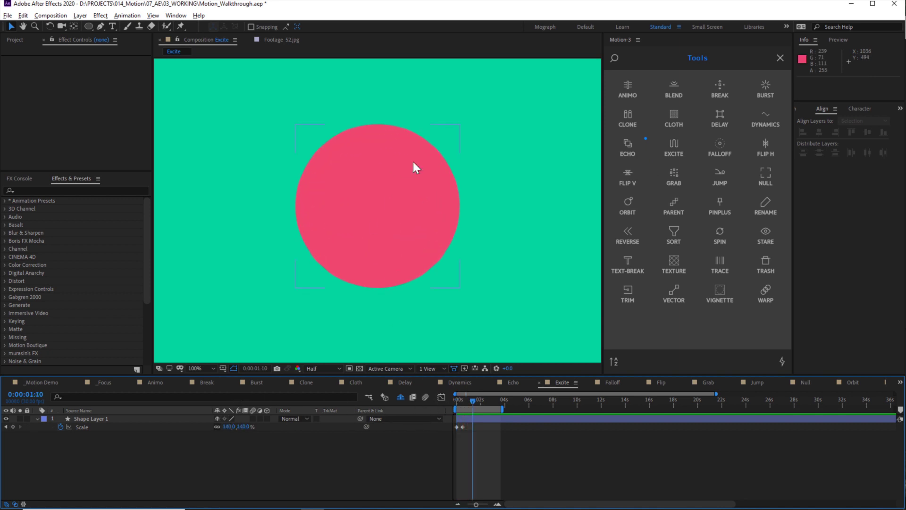
Select the circle's second Scale keyframe and apply the Excite tool to it
key("equal")
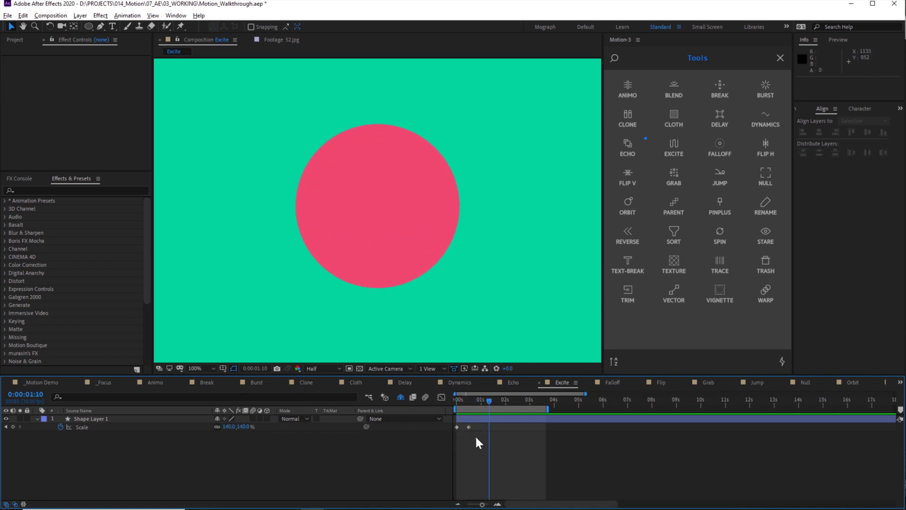
left_click(467, 420)
left_click(675, 145)
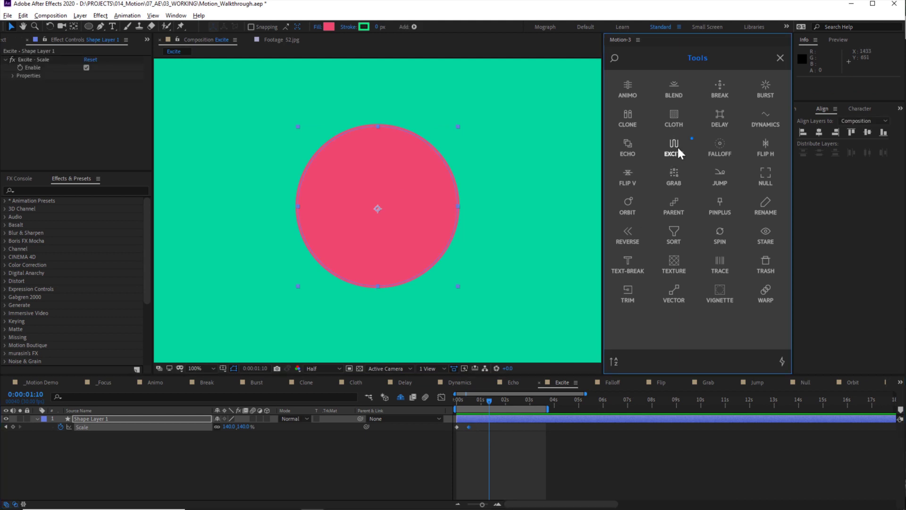
Preview the circle's Scale animation with the Excite effect applied, replaying it from the first frames
key("Home")
key("space")
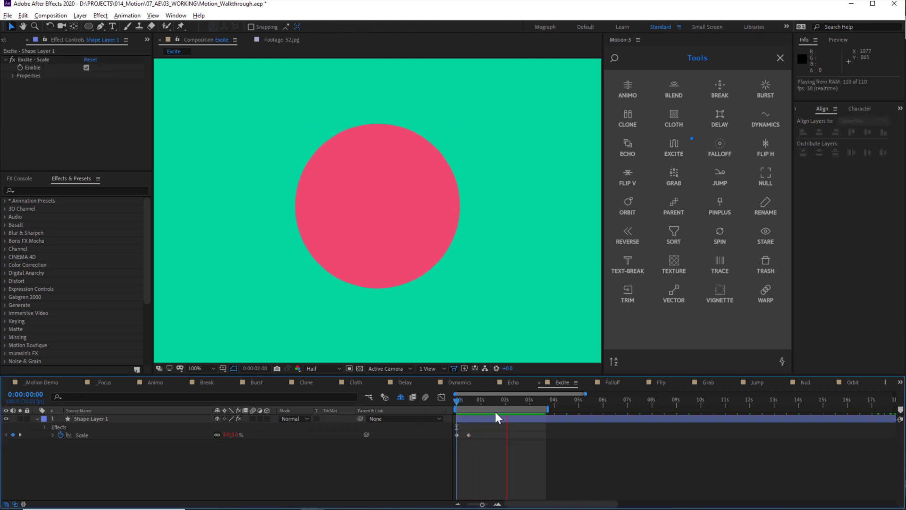
left_click(468, 401)
left_click_drag(469, 401, 458, 404)
key("space")
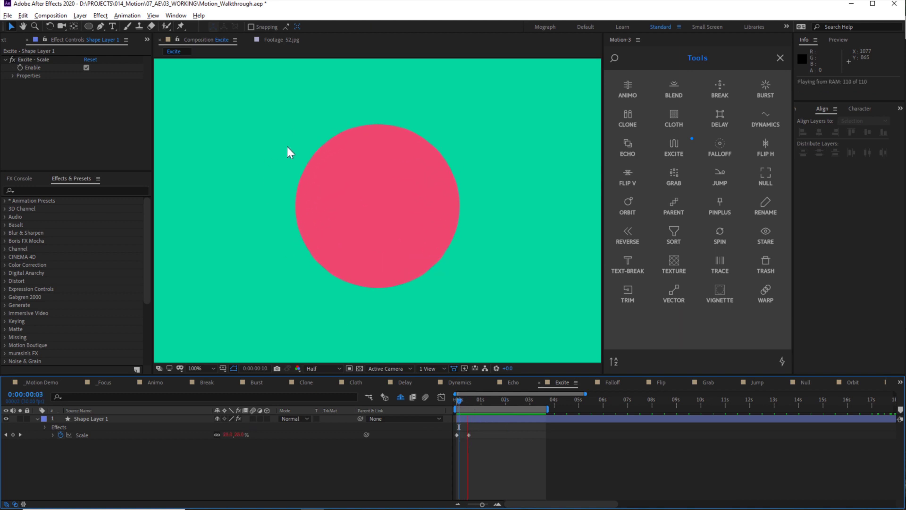
key("space")
Set Bounce and Friction to 20 in the properties of the circle's Excite - Scale effect
left_click(14, 74)
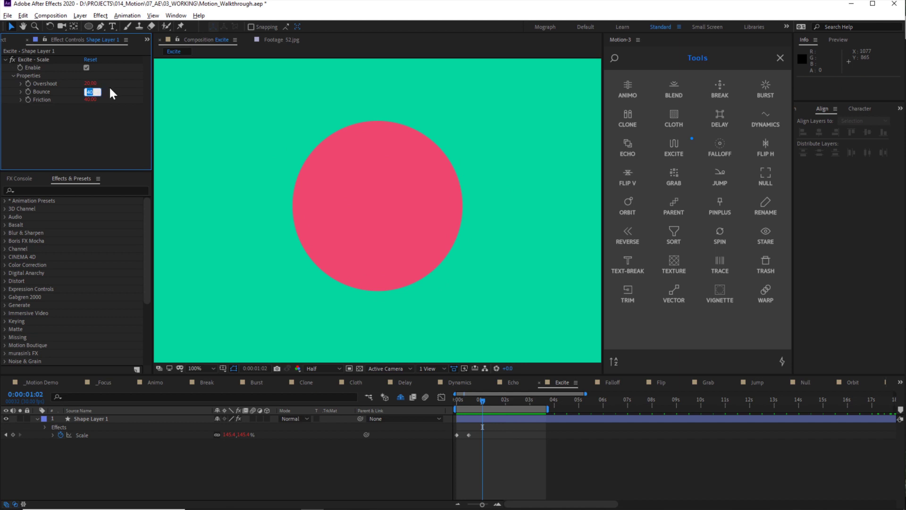
type("20")
key("Tab")
type("20")
left_click(101, 84)
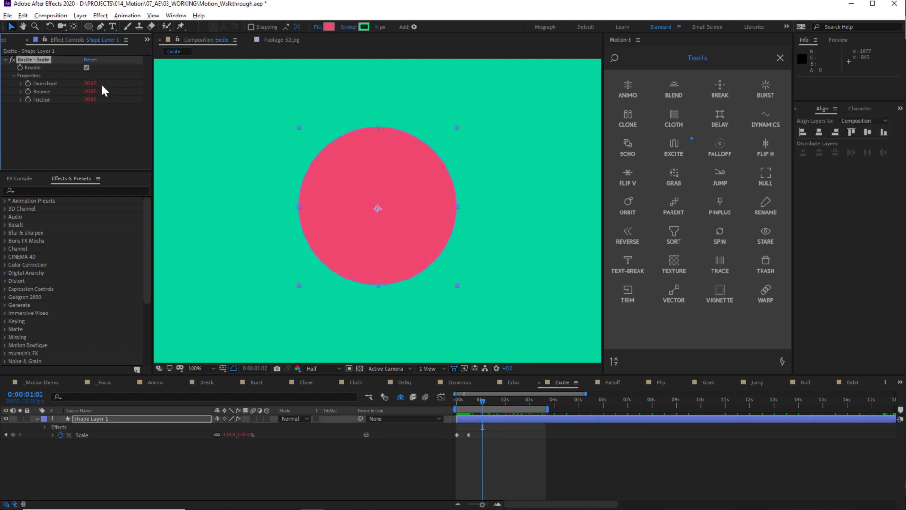
Preview the circle from the first frame with the adjusted Excite bounce and friction
left_click(379, 455)
left_click(457, 398)
key("space")
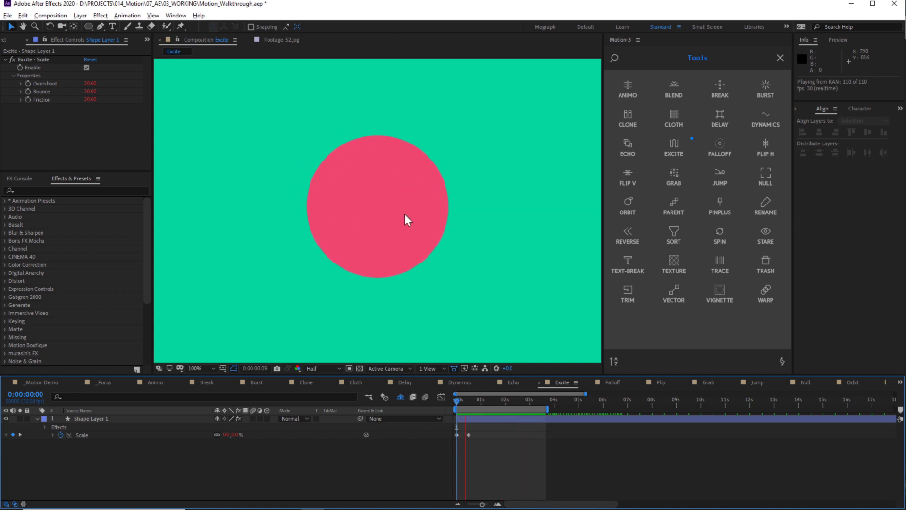
Open the Falloff composition and reveal the Opacity property of all eight shape layers
left_click(613, 382)
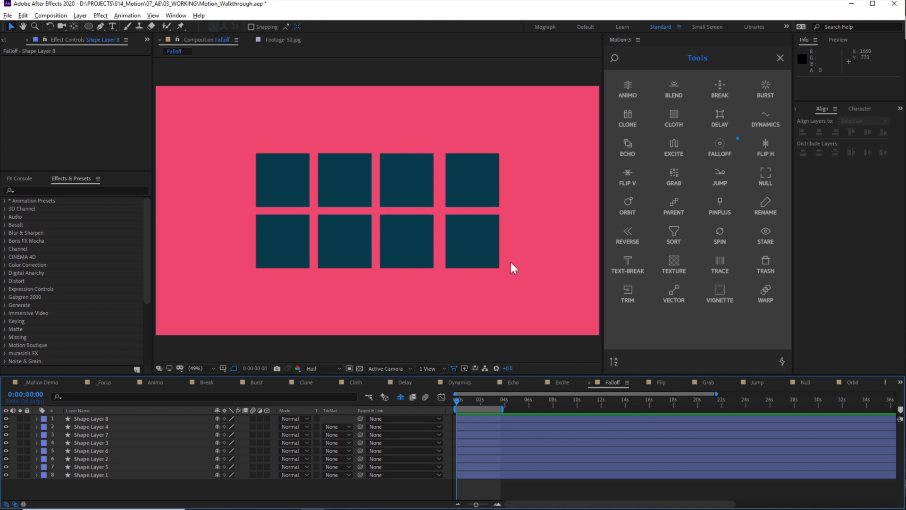
left_click(132, 418)
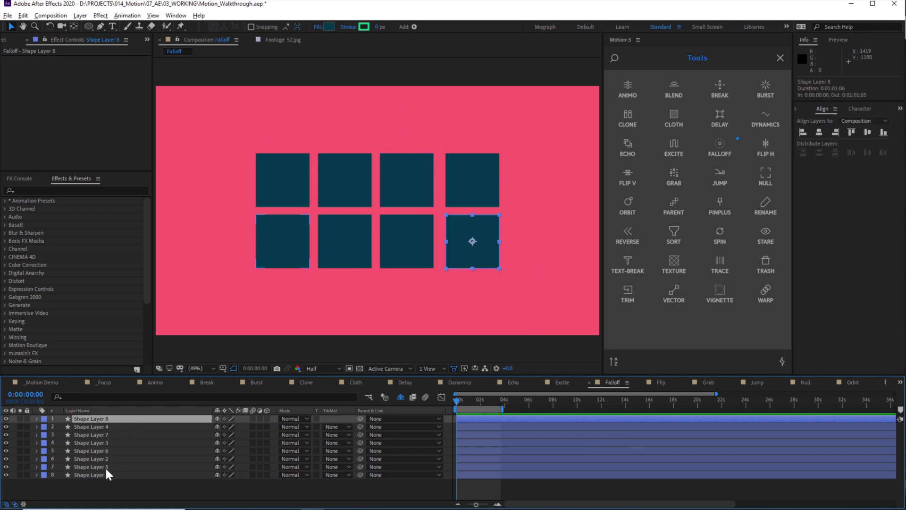
left_click(99, 473, "shift")
key("t")
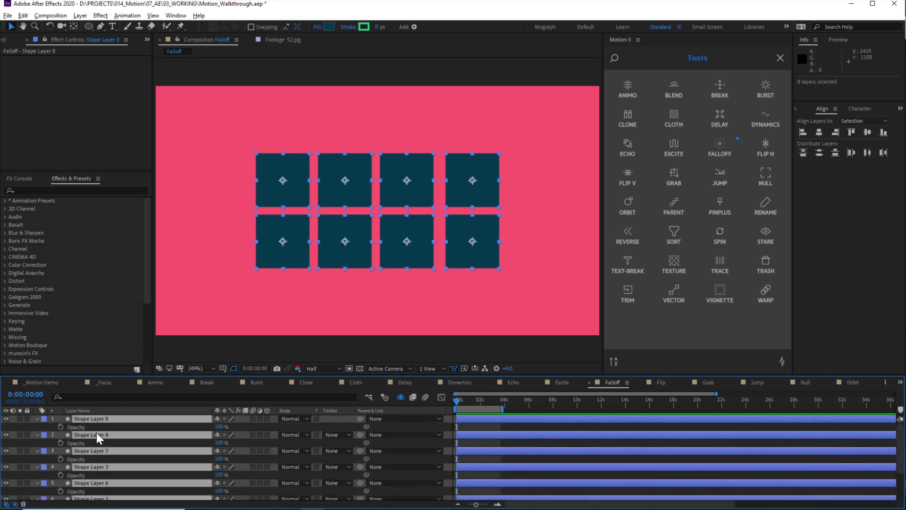
Select the Opacity property of all eight square layers and apply the Falloff tool to them
left_click(84, 424)
left_click(78, 439, "ctrl")
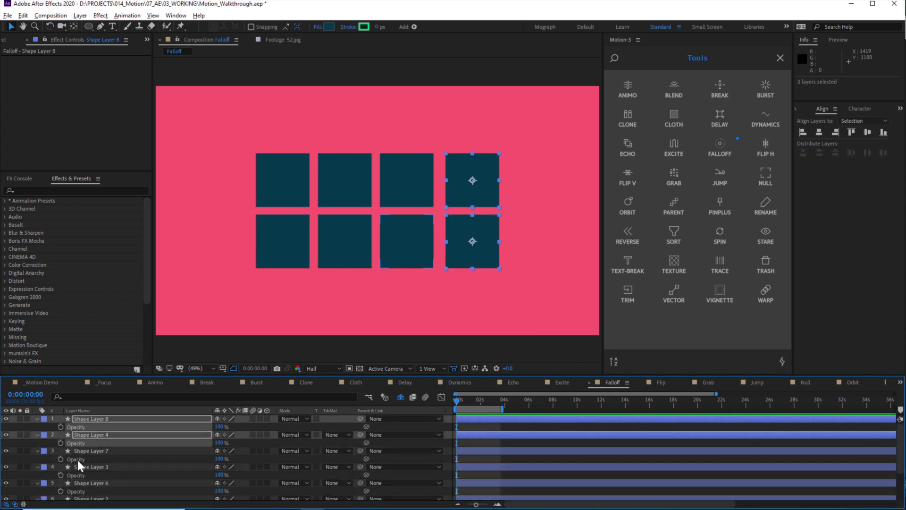
left_click(77, 458, "ctrl")
left_click(78, 473, "ctrl")
scroll(83, 462, "down", 3)
left_click(84, 448, "ctrl")
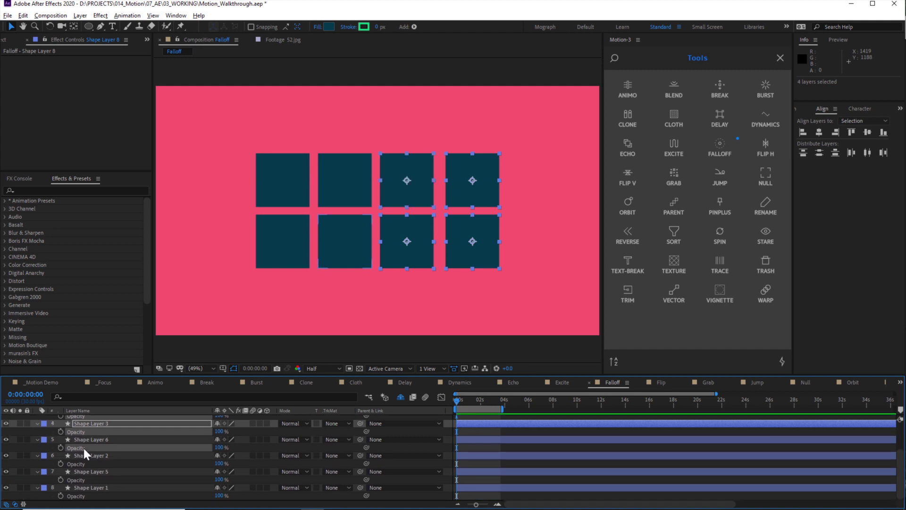
left_click(80, 466, "ctrl")
left_click(74, 480, "ctrl")
left_click(76, 495, "ctrl")
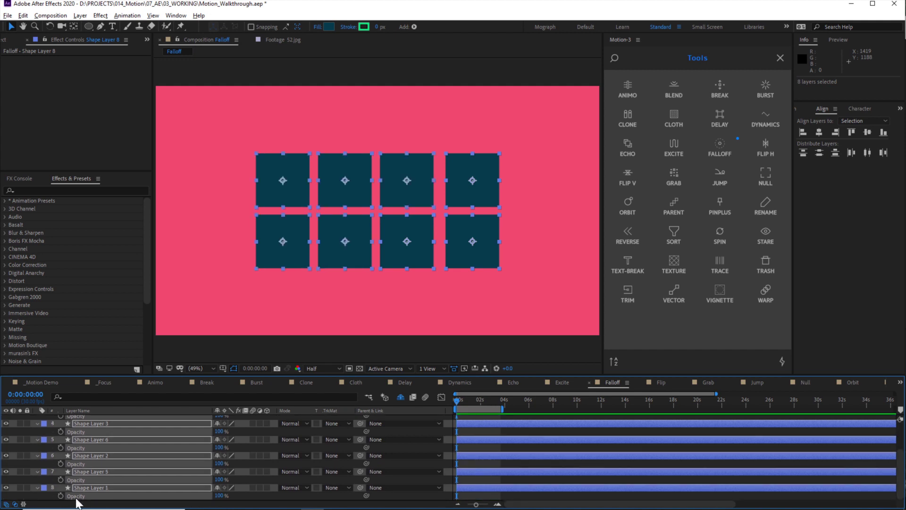
left_click(720, 144)
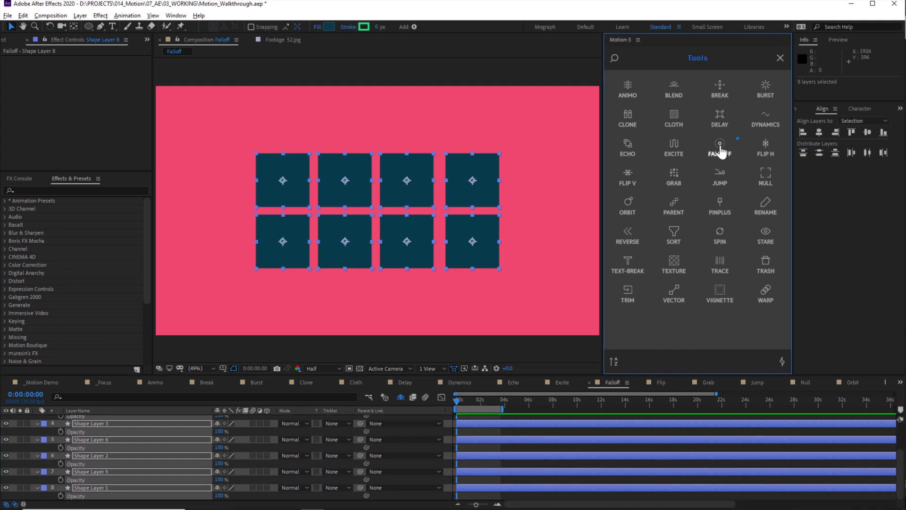
Set the X Amount of Falloff - Opacity 8 to about -104 and move the falloff controller over the second square of the upper row
scroll(91, 128, "down", 3)
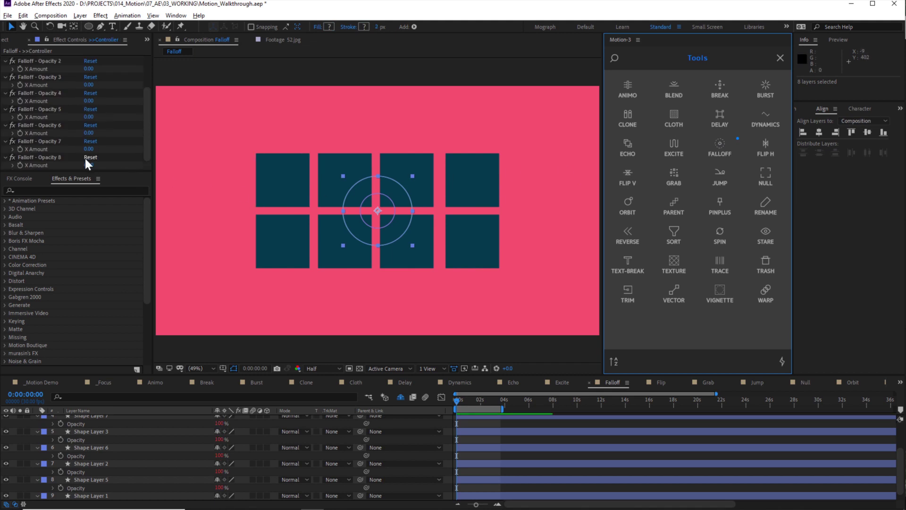
left_click_drag(89, 165, 76, 164)
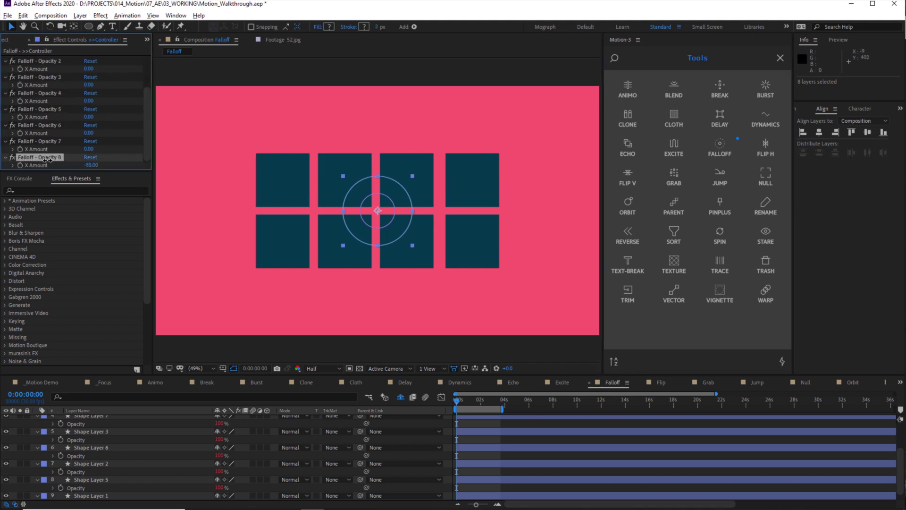
left_click_drag(388, 222, 347, 202)
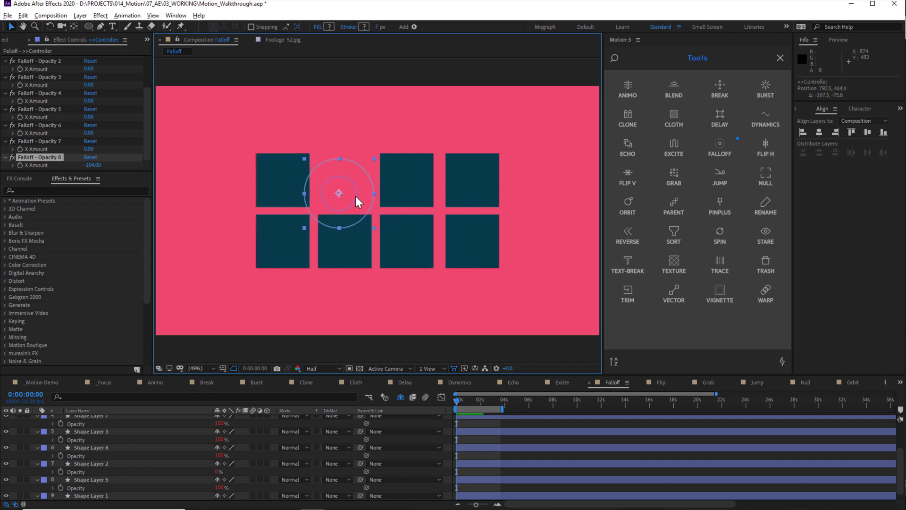
scroll(340, 218, "up", 2)
scroll(347, 208, "down", 3)
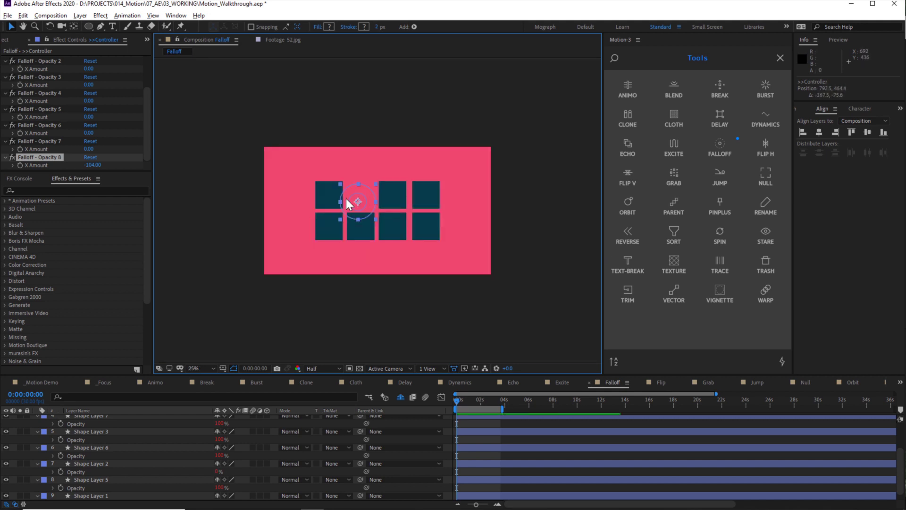
scroll(347, 199, "up", 1)
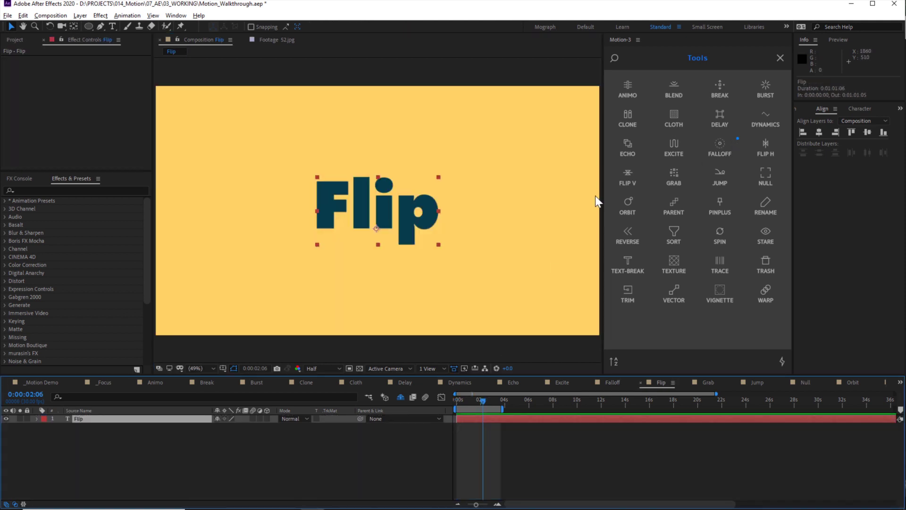
Flip the "Flip" text layer horizontally and vertically with the Flip H and Flip V tools, and flip it back both ways
left_click(768, 149)
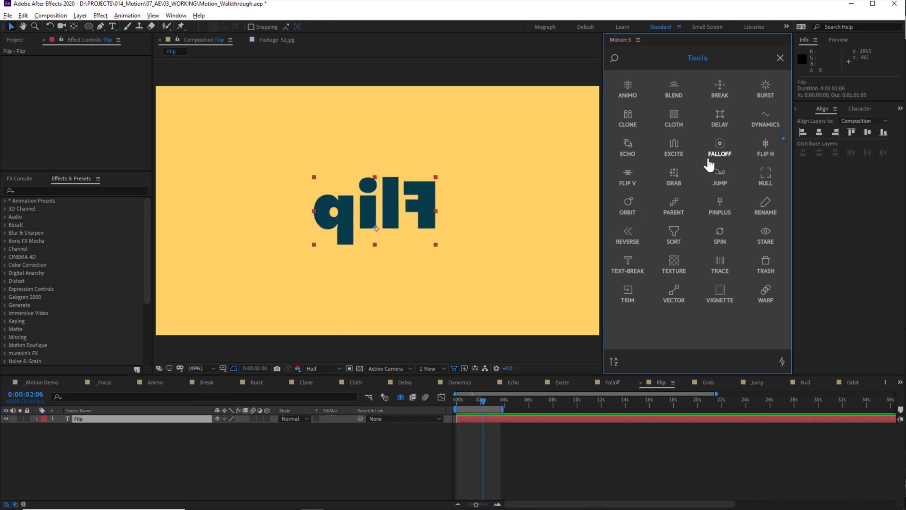
left_click(627, 183)
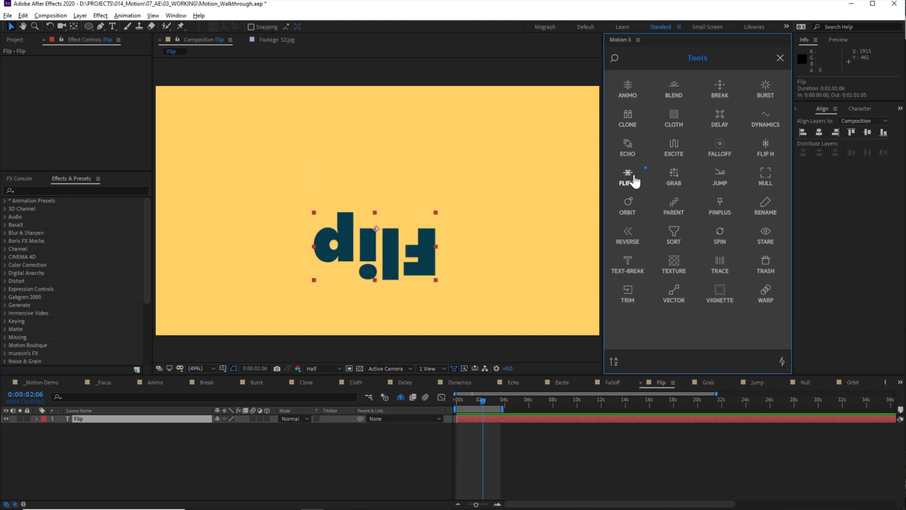
left_click(633, 180)
left_click(767, 149)
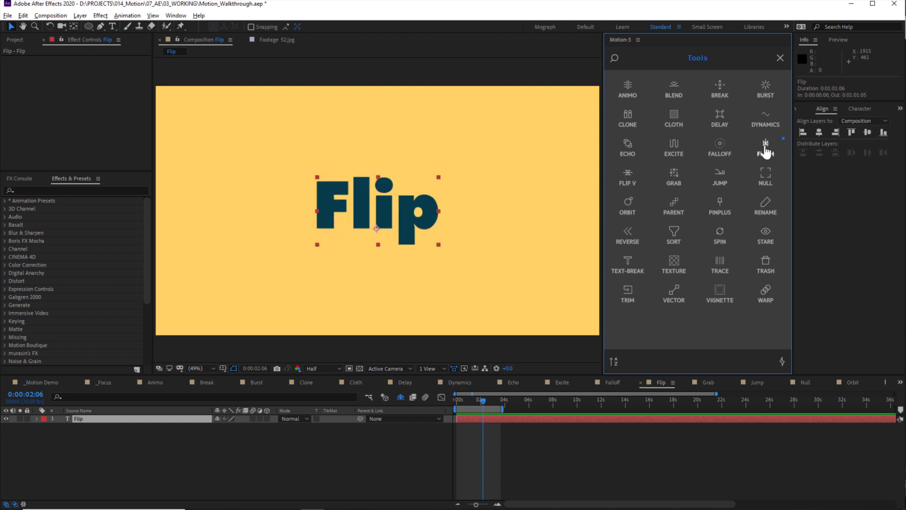
Open the Grab composition and reveal the Rotation property of all the teardrop layers
left_click(710, 383)
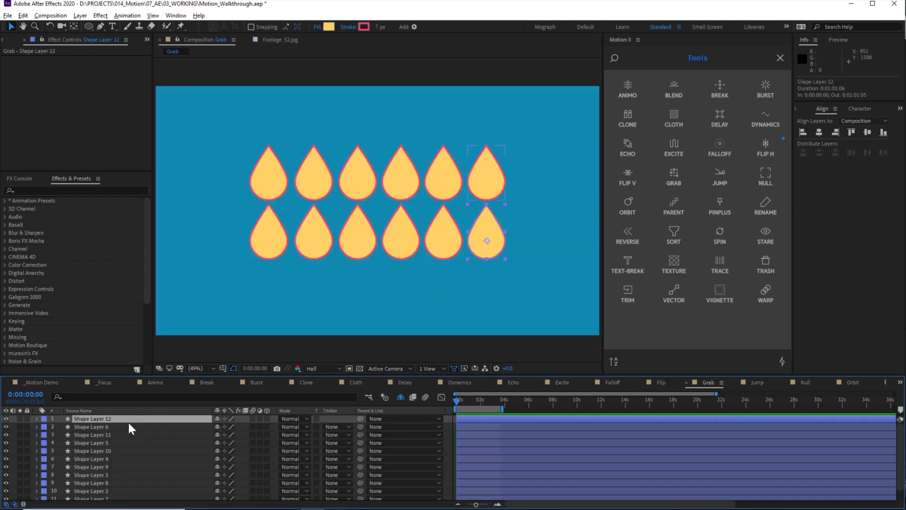
key("r")
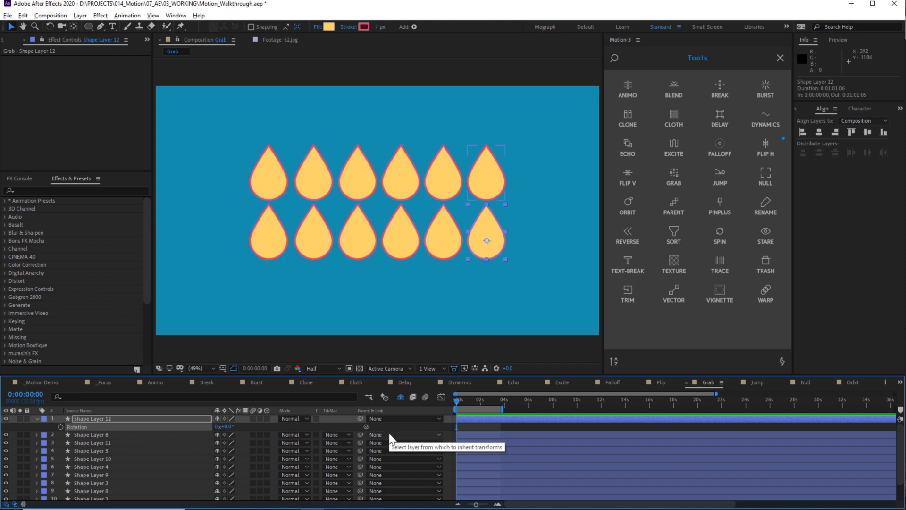
key("ctrl+a")
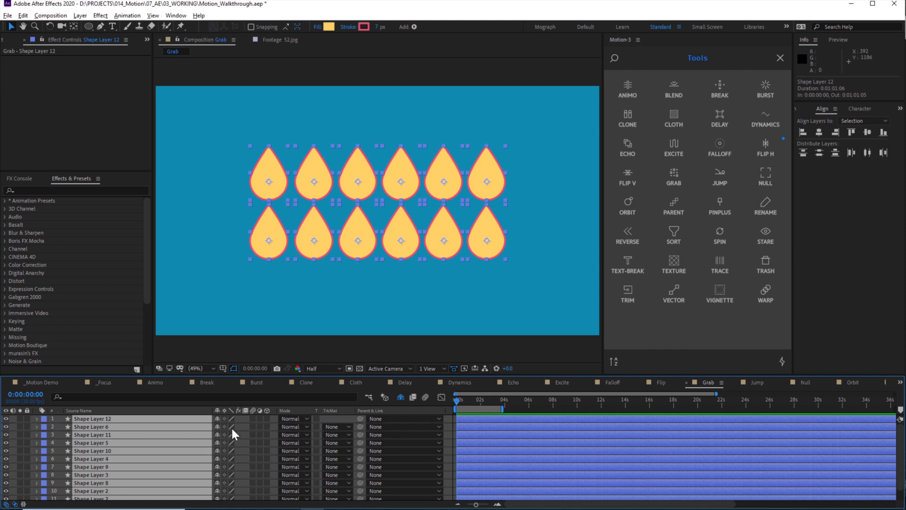
key("r")
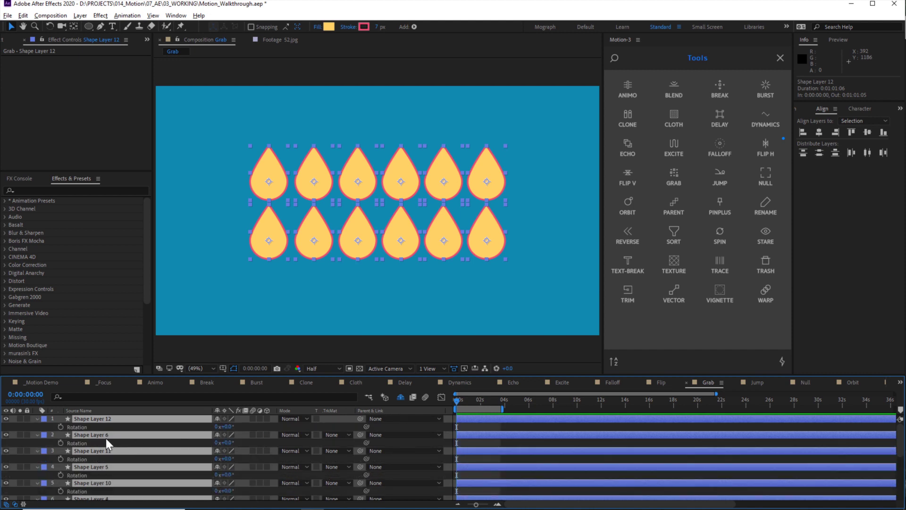
left_click(78, 428)
left_click(75, 444, "shift")
left_click(76, 459, "shift")
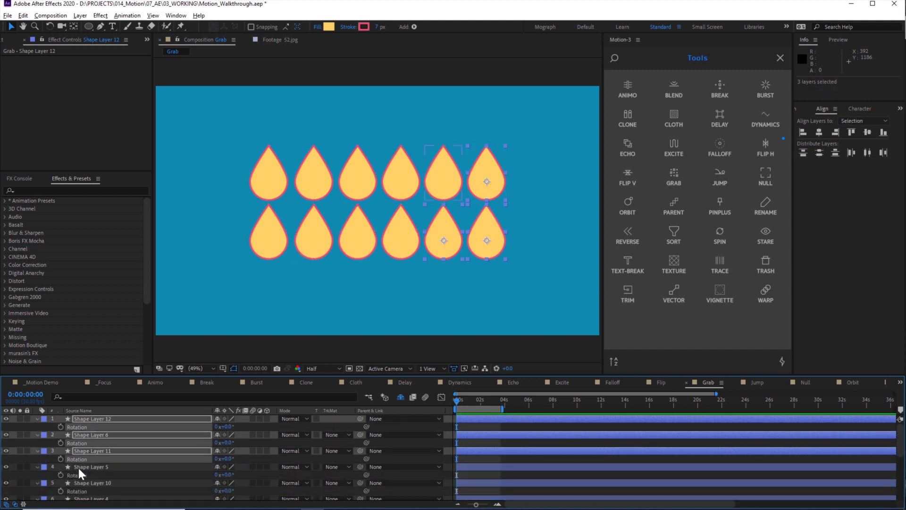
left_click(80, 475, "shift")
left_click(89, 489, "shift")
key("ctrl+shift+a")
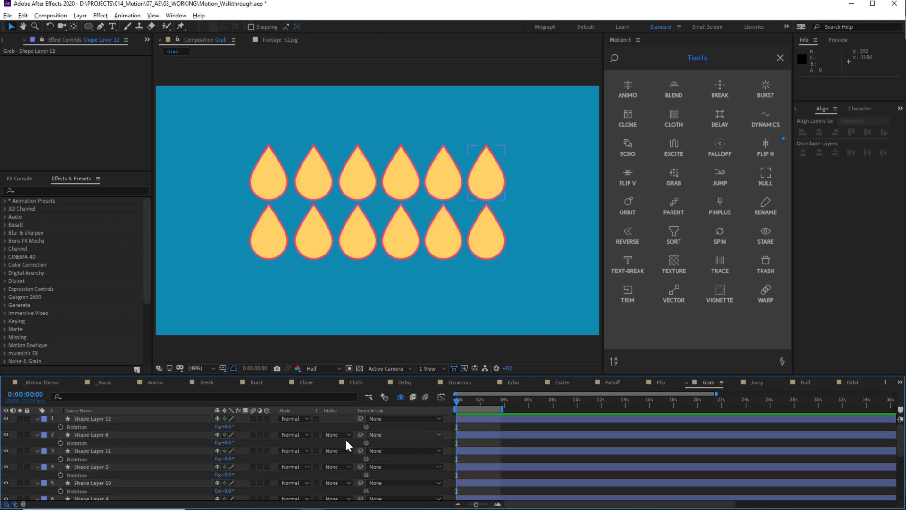
Use the Grab tool to select Rotation on all twelve teardrop layers, try rotating them together and undo the rotation
key("ctrl+a")
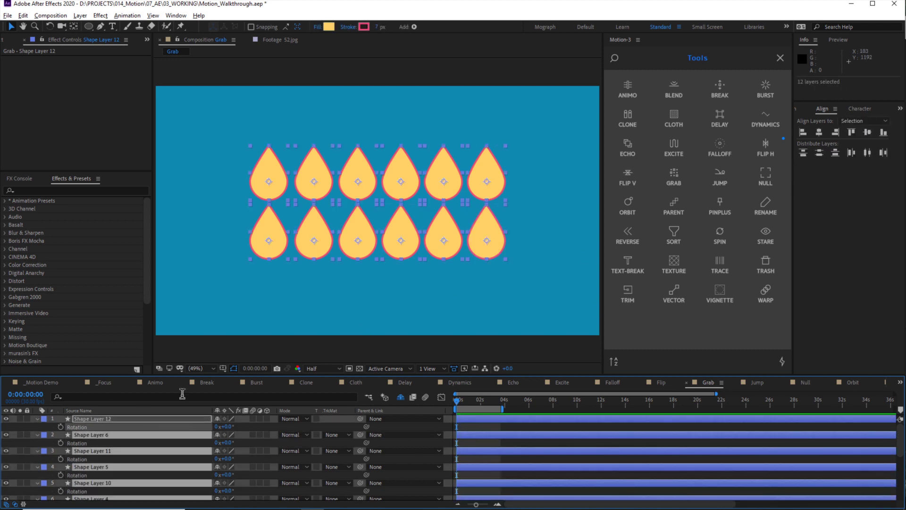
left_click(676, 176)
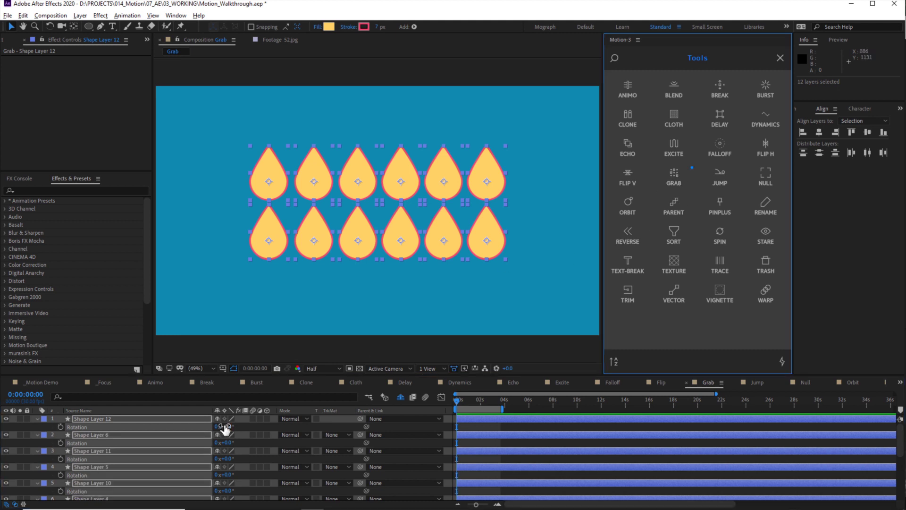
left_click_drag(225, 428, 418, 348)
key("ctrl+z")
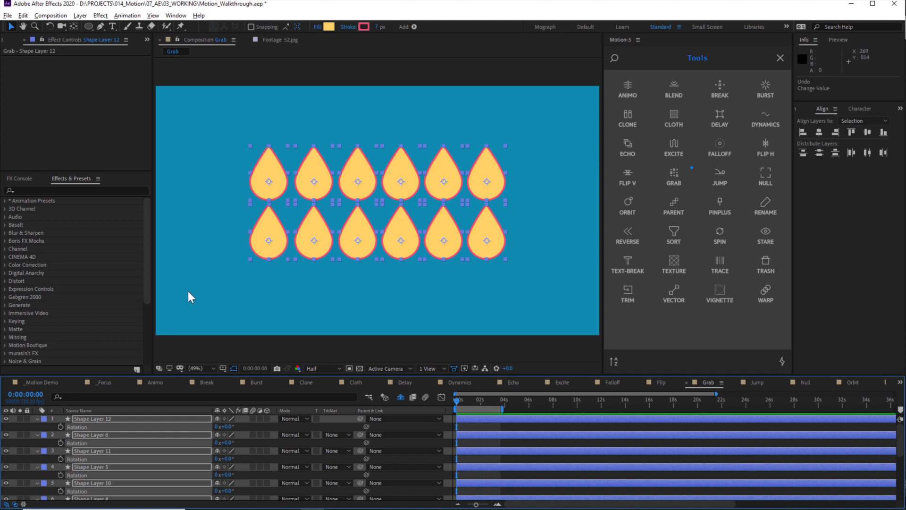
Search the Grab composition's timeline for "path" properties
key("ctrl+f")
type("path")
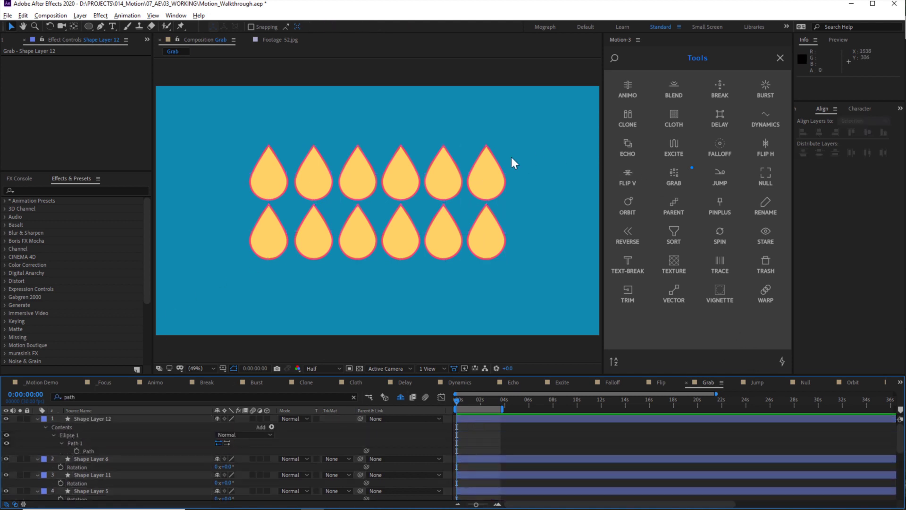
Open the Jump composition and preview the circle's Y Position animation from the first frame
left_click(762, 383)
left_click_drag(470, 400, 439, 397)
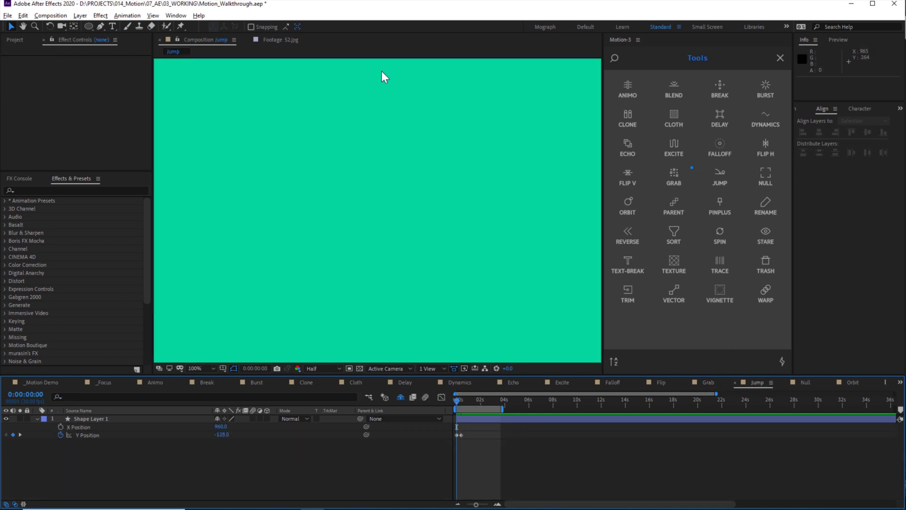
key("space")
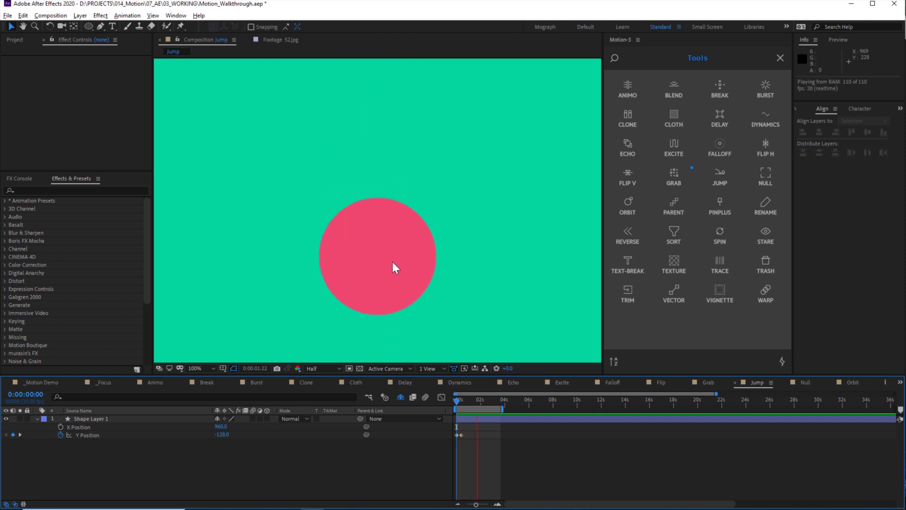
key("space")
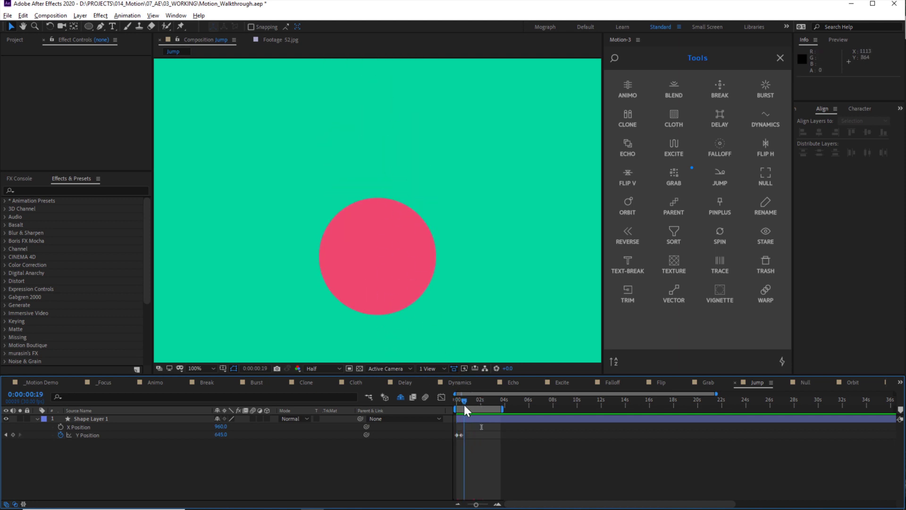
Select the circle's second Y Position keyframe and apply the Jump tool
left_click_drag(466, 428, 458, 444)
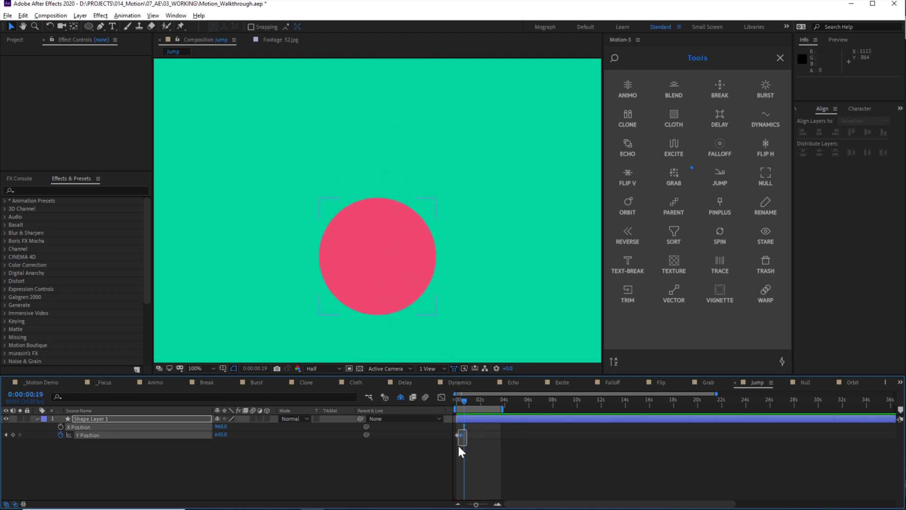
left_click(718, 178)
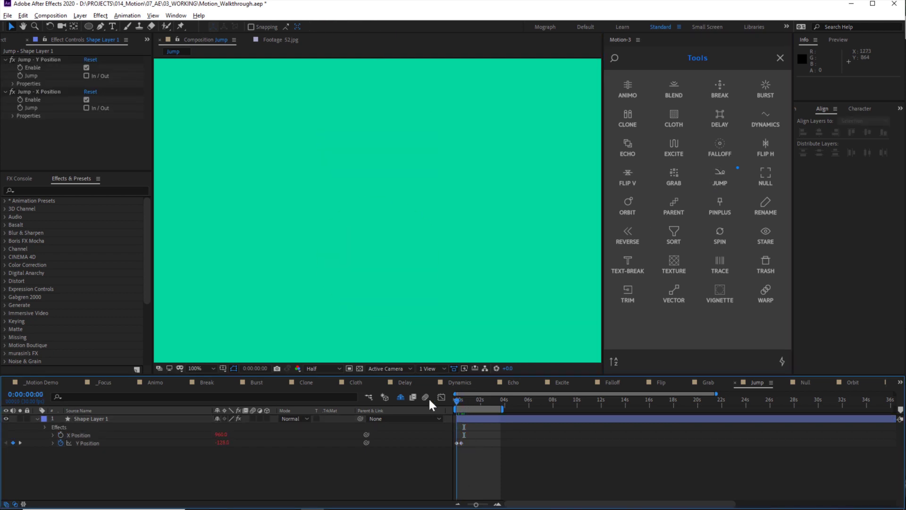
Preview the circle's jump animation and move the playhead to 0:00:00:19
key("space")
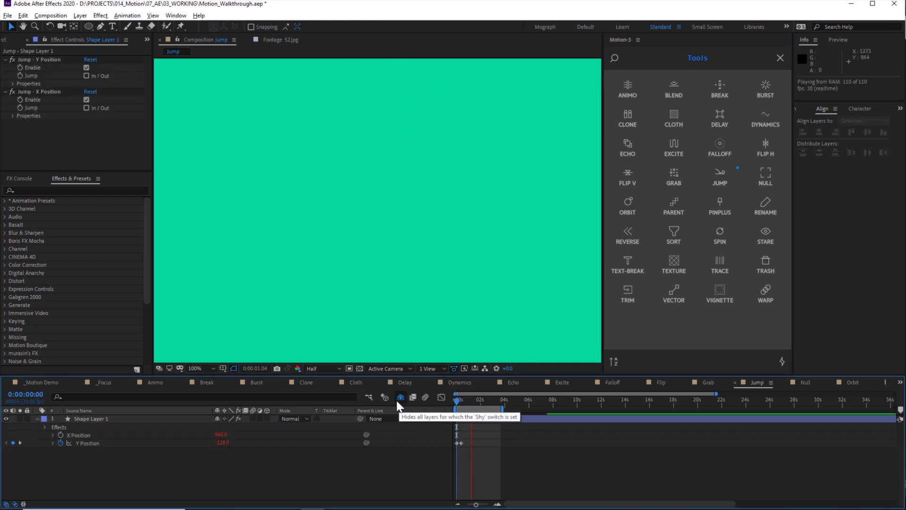
left_click_drag(469, 434, 460, 447)
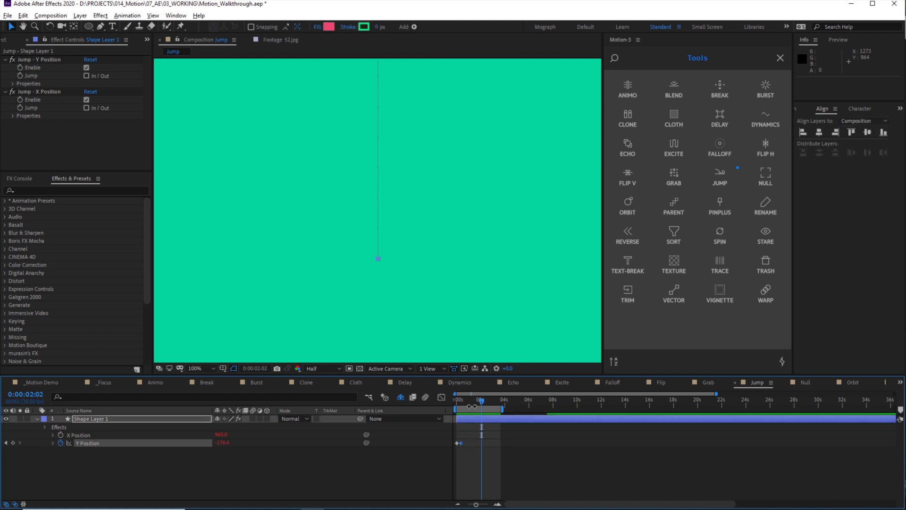
mouse_move(473, 406)
left_mouse_down()
mouse_move(450, 398)
mouse_move(464, 402)
left_mouse_up()
Set the Y Position Jump effect's Stretch to 40 and Max Jumps to 2, and preview the animation from the first frame
left_click(13, 83)
key("ctrl+z")
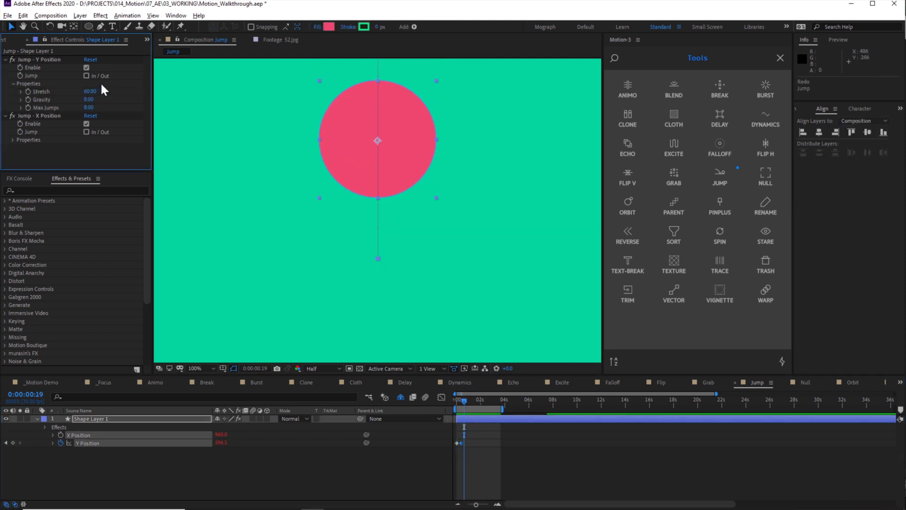
left_click(92, 88)
type("40")
key("Tab")
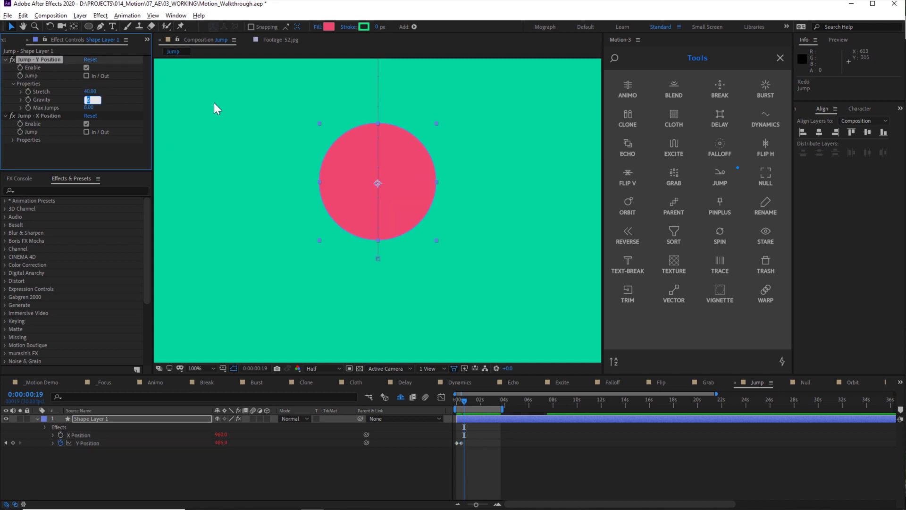
key("Tab")
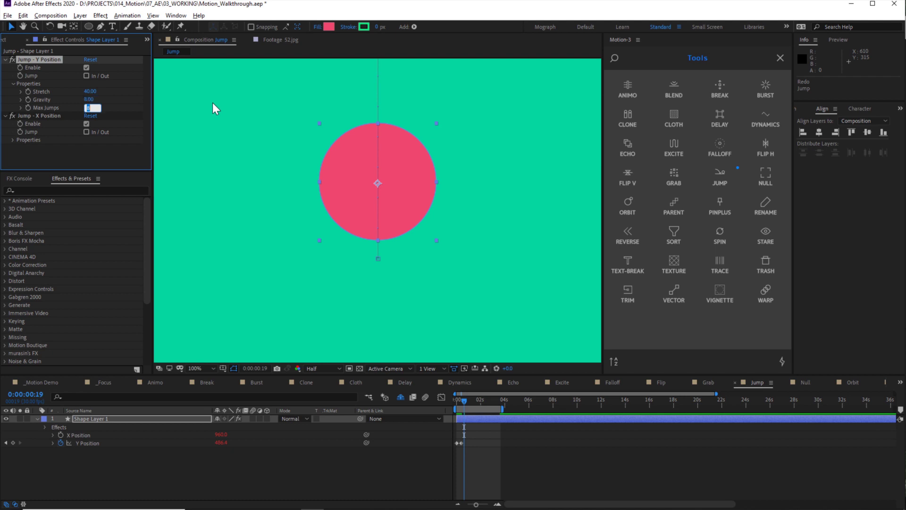
left_click(486, 483)
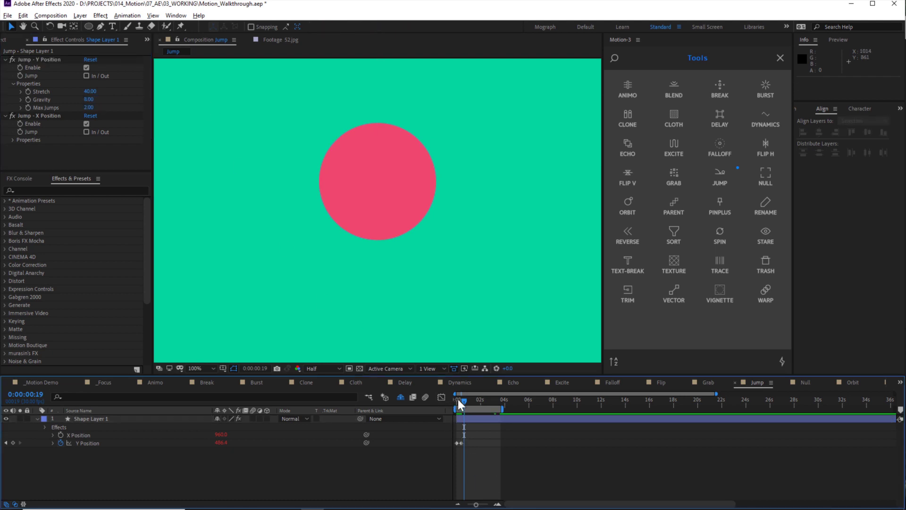
left_click(459, 400)
key("space")
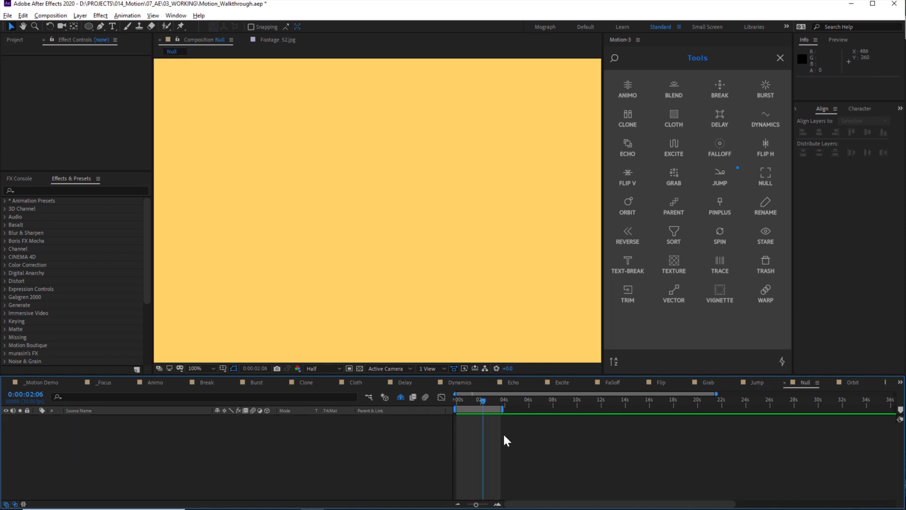
In the empty Null composition, add a centred null with Motion-3's Null tool and a second one as a standard null object
scroll(393, 245, "down", 2)
scroll(392, 243, "up", 1)
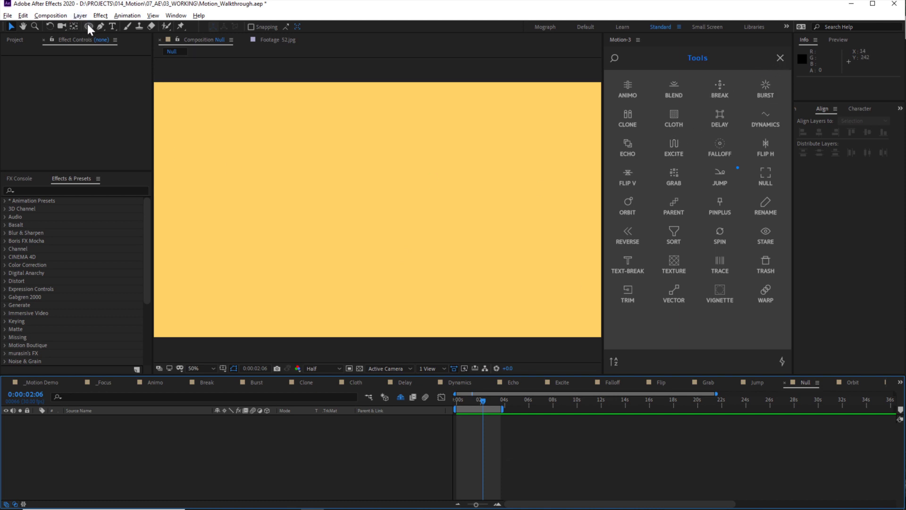
left_click(764, 177)
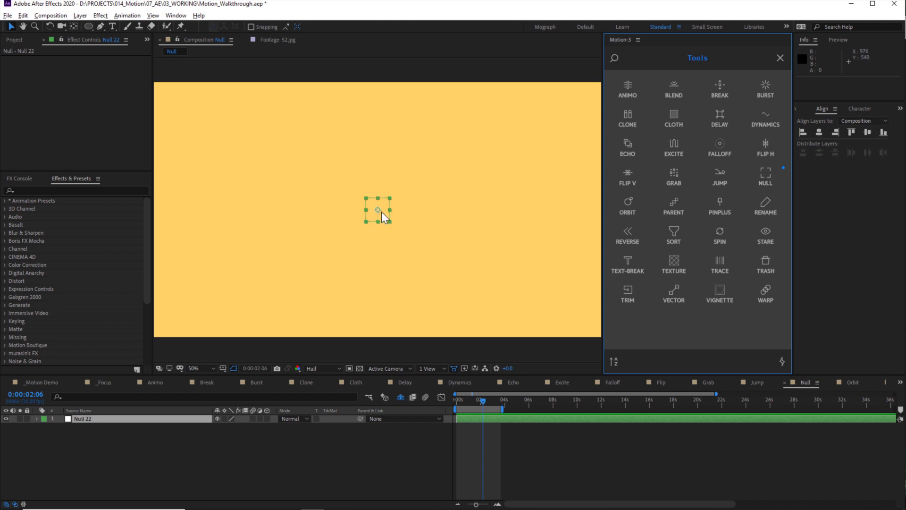
right_click(423, 187)
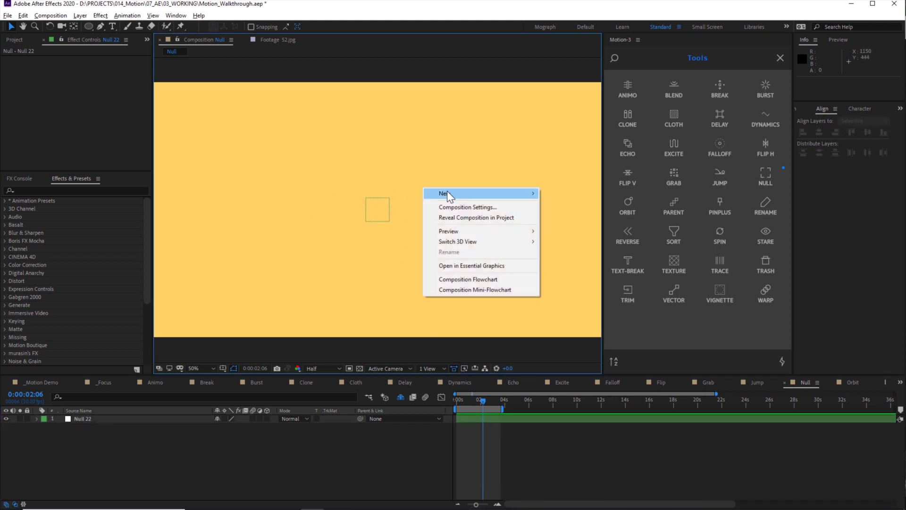
mouse_move(447, 193)
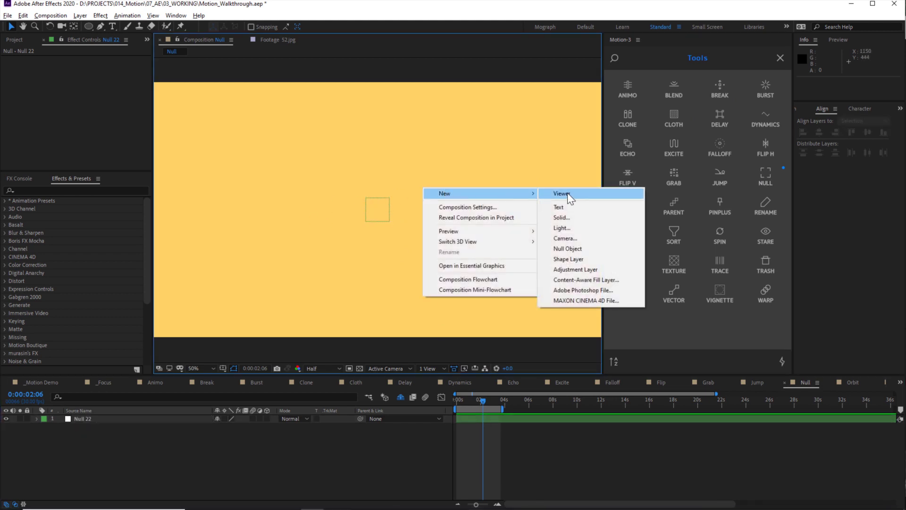
left_click(597, 247)
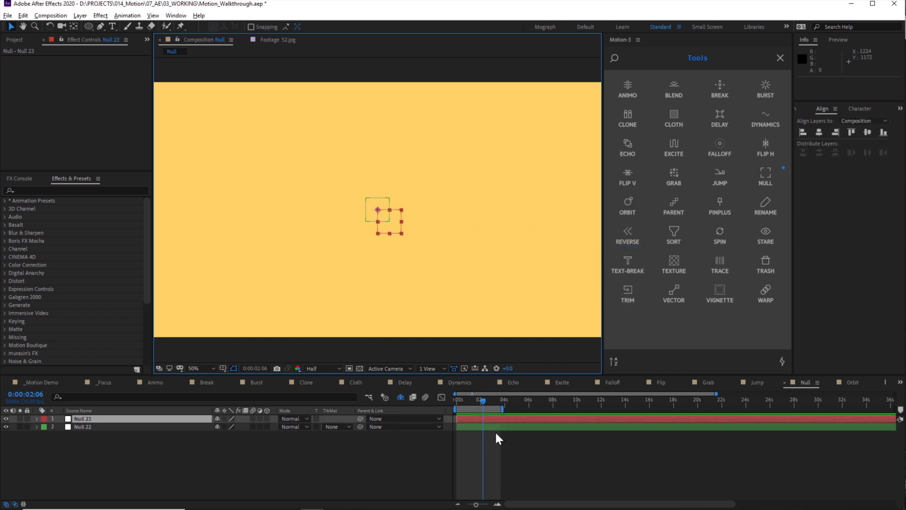
Draw a white-outlined circle about 200 px wide above the nulls, parent it to a new centred null with the Null tool and test moving it
left_click(398, 324)
left_click(90, 26)
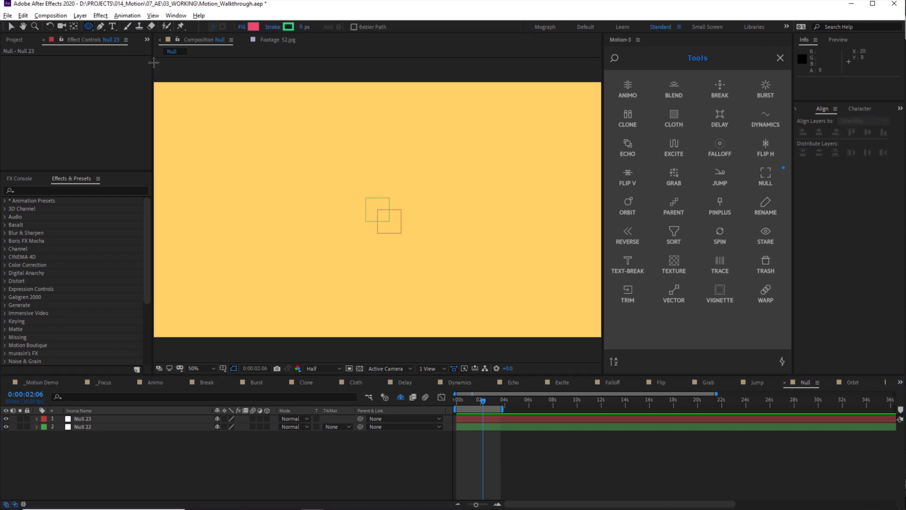
left_click_drag(351, 147, 399, 194)
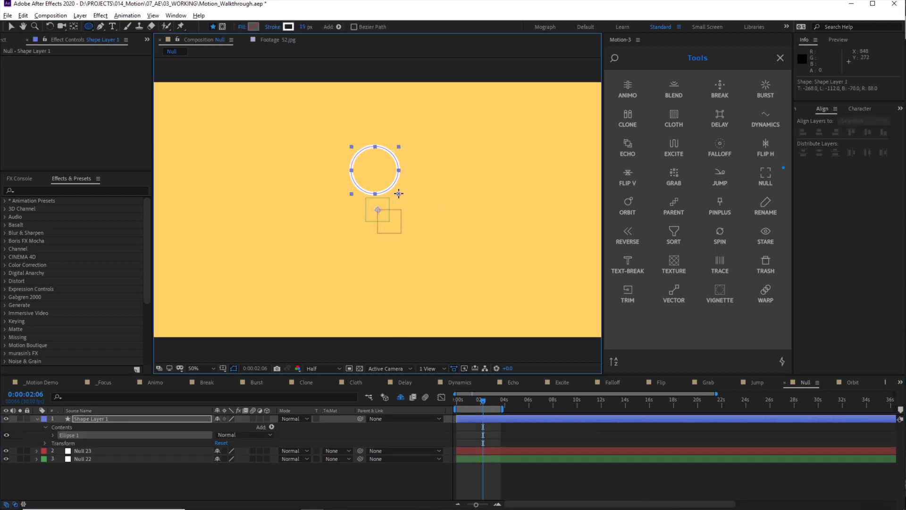
left_click(620, 277)
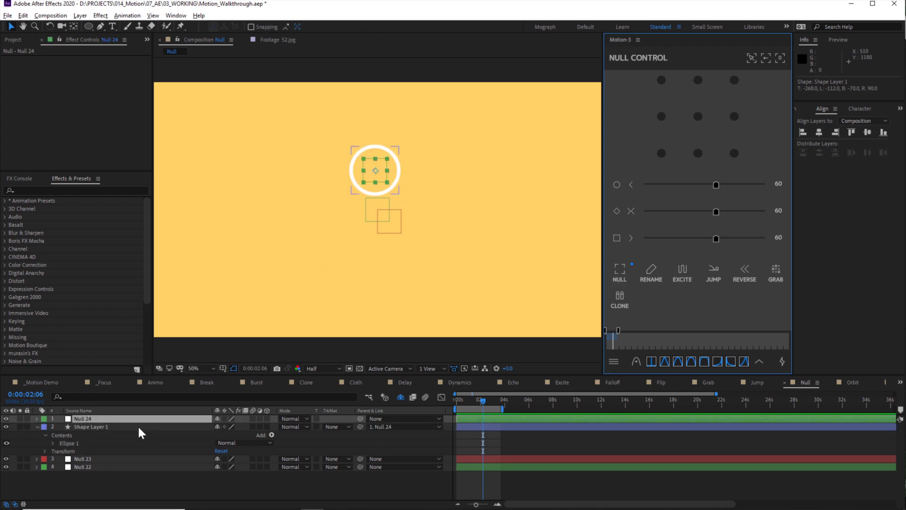
mouse_move(358, 161)
left_mouse_down()
mouse_move(297, 154)
mouse_move(301, 166)
mouse_move(291, 154)
mouse_move(380, 160)
mouse_move(368, 156)
left_mouse_up()
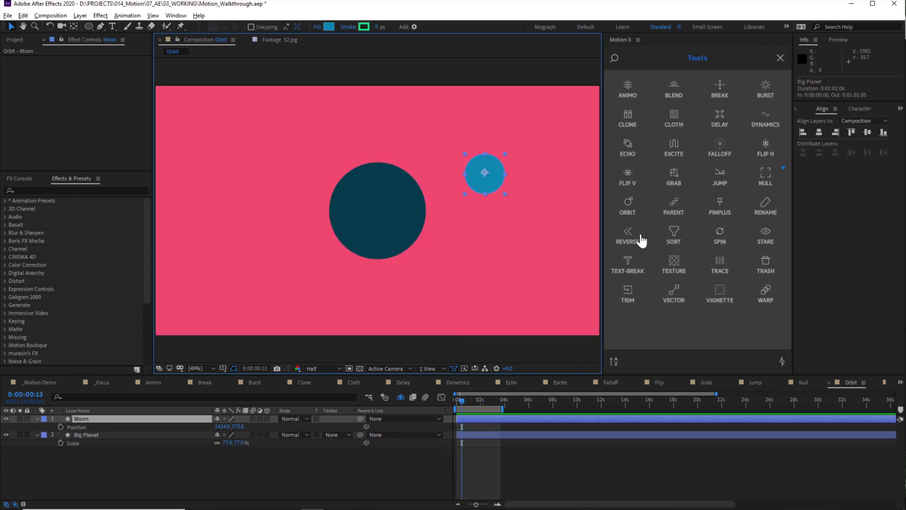
Apply the Orbit tool to the Moon layer in the Orbit composition, set its target to Big Planet and preview the orbit
left_click(628, 206)
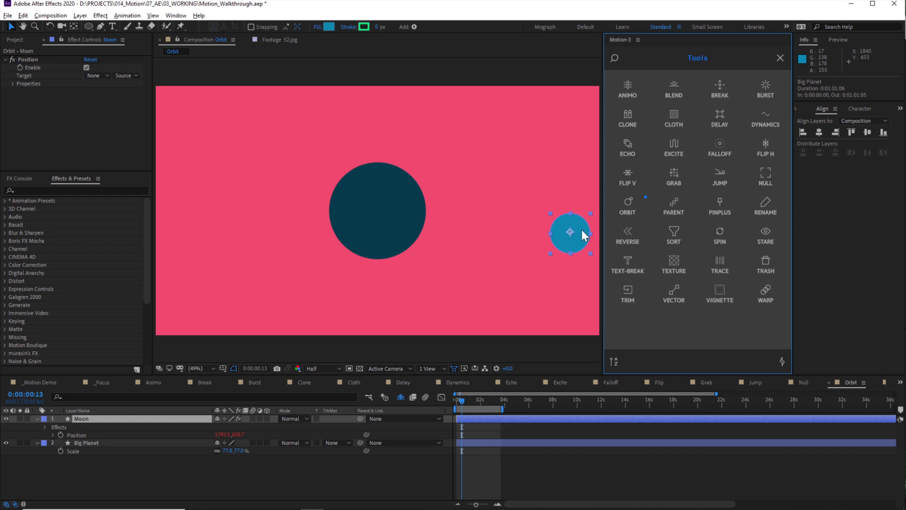
left_click(98, 77)
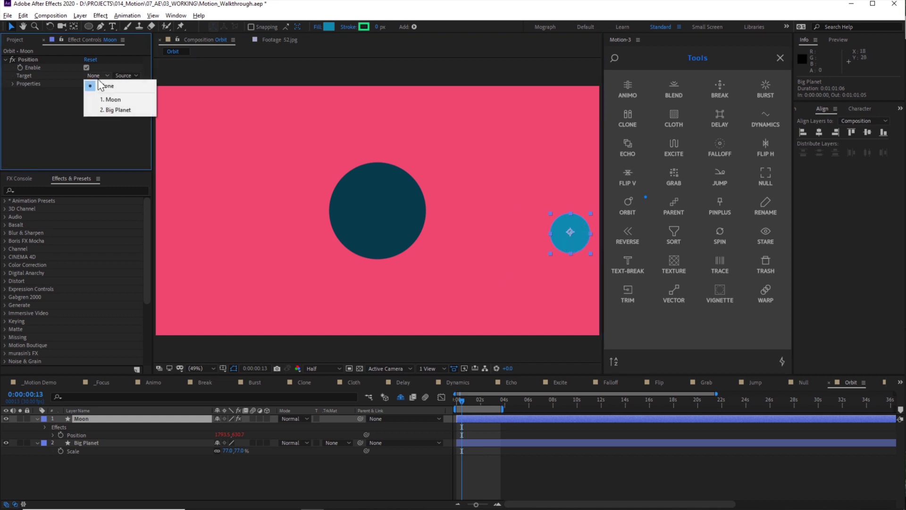
left_click(123, 109)
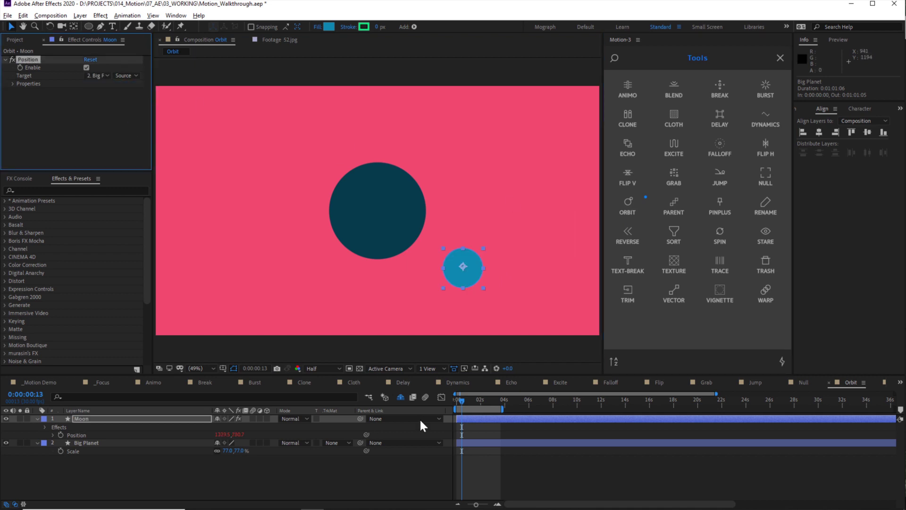
left_click(474, 461)
key("space")
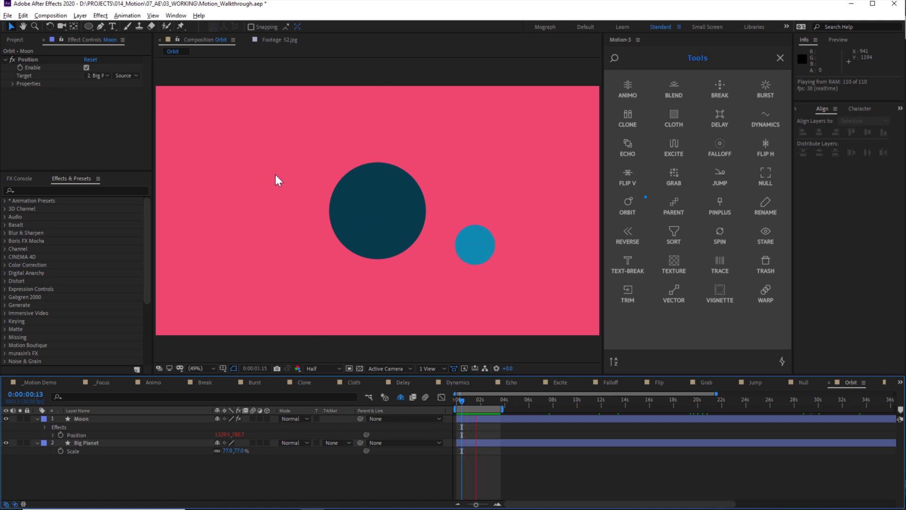
Turn on Reverse in the Moon's orbit properties and try adjusting the orbit's Distance
left_click(11, 83)
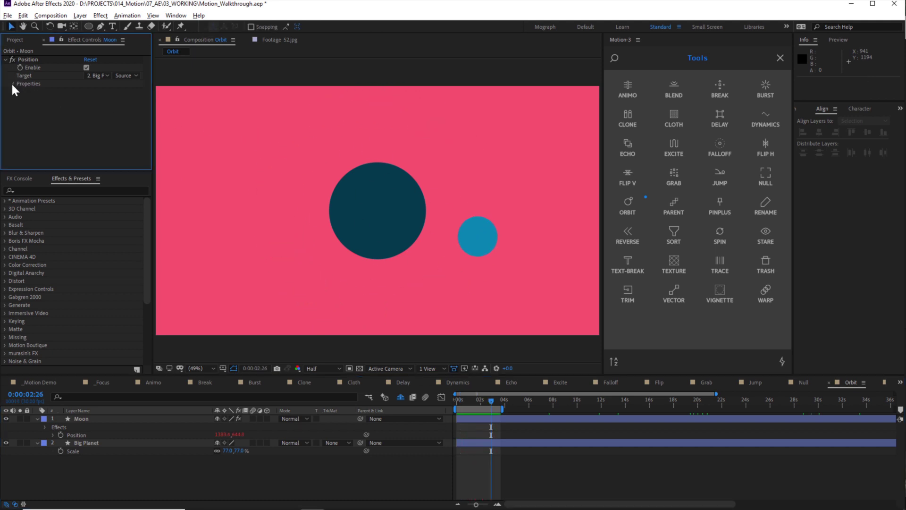
left_click(92, 106)
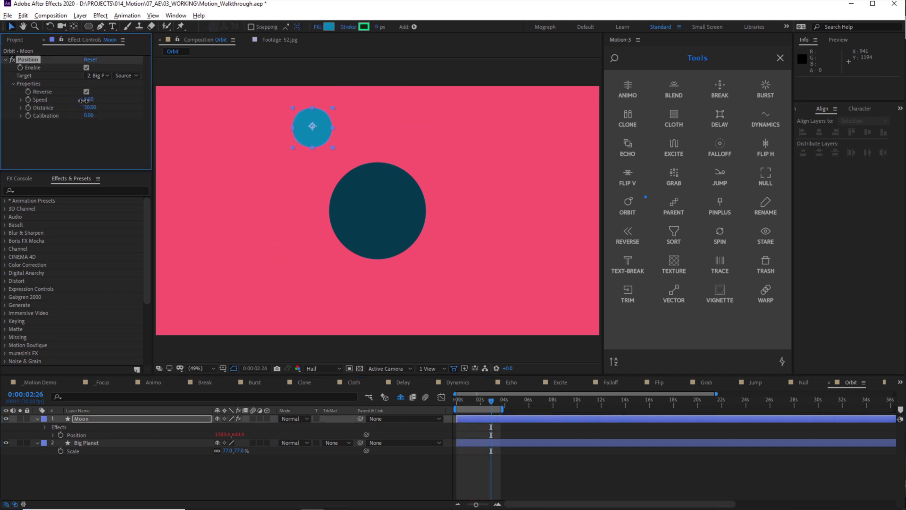
mouse_move(60, 107)
left_mouse_down()
mouse_move(48, 108)
mouse_move(117, 105)
mouse_move(53, 113)
left_mouse_up()
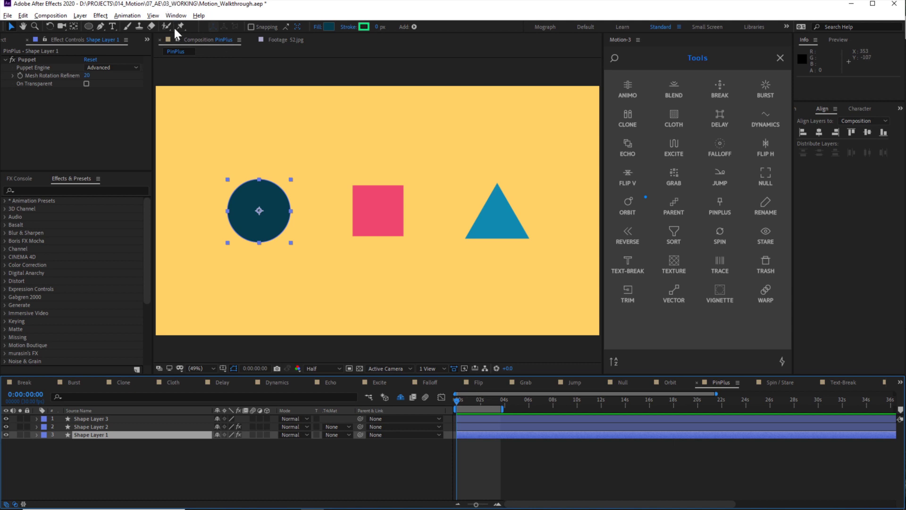
Place three puppet pins in a triangle on the dark circle in the PinPlus composition and create control nulls with the PinPlus tool
left_click(180, 26)
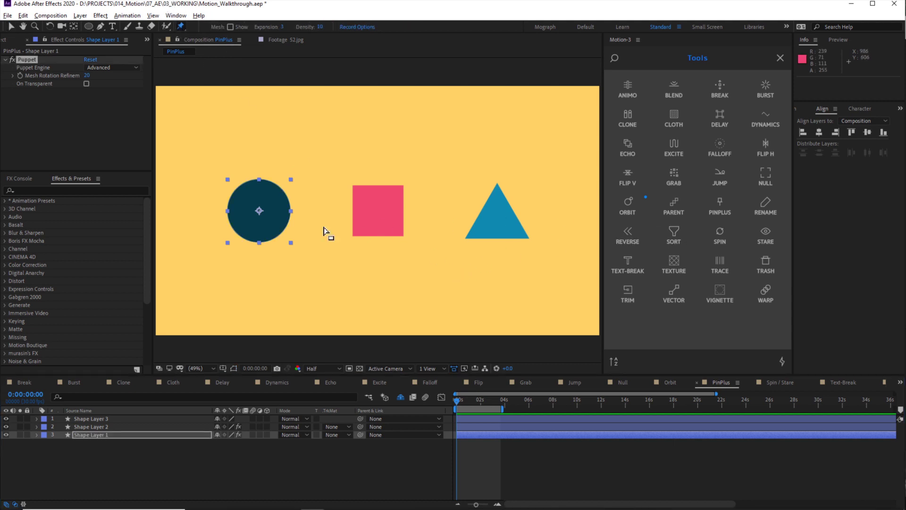
left_click(256, 199)
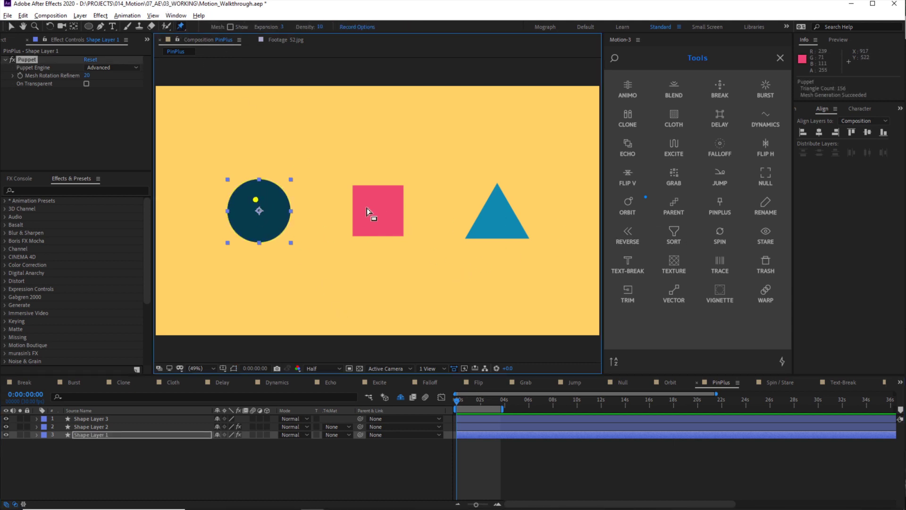
left_click(244, 219)
left_click(276, 215)
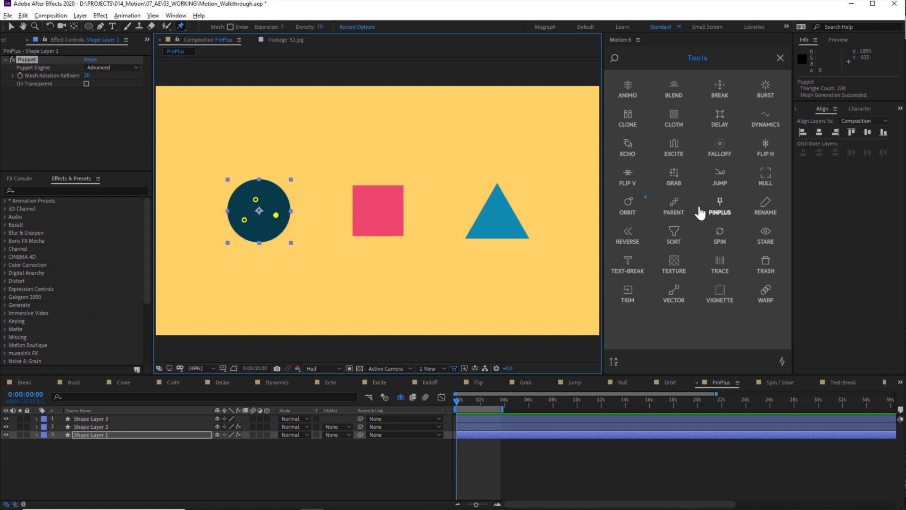
left_click(719, 206)
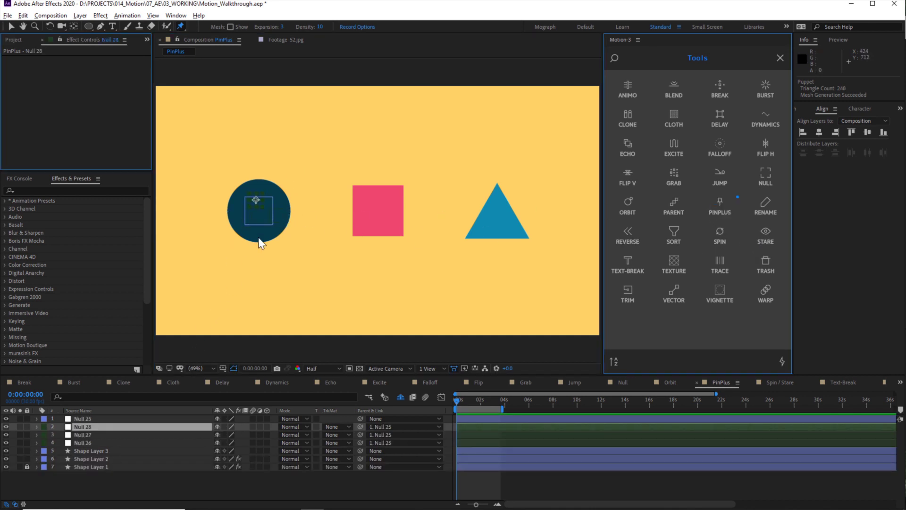
Stretch the dark circle by moving two of its pin nulls down and outward, and undo a trial move of the parent null
left_click(276, 215)
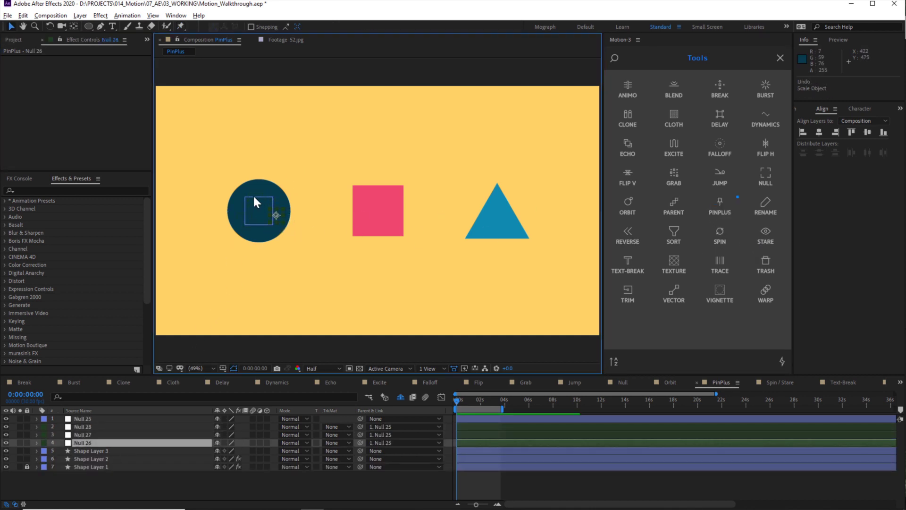
left_click_drag(254, 197, 188, 268)
left_click(88, 435)
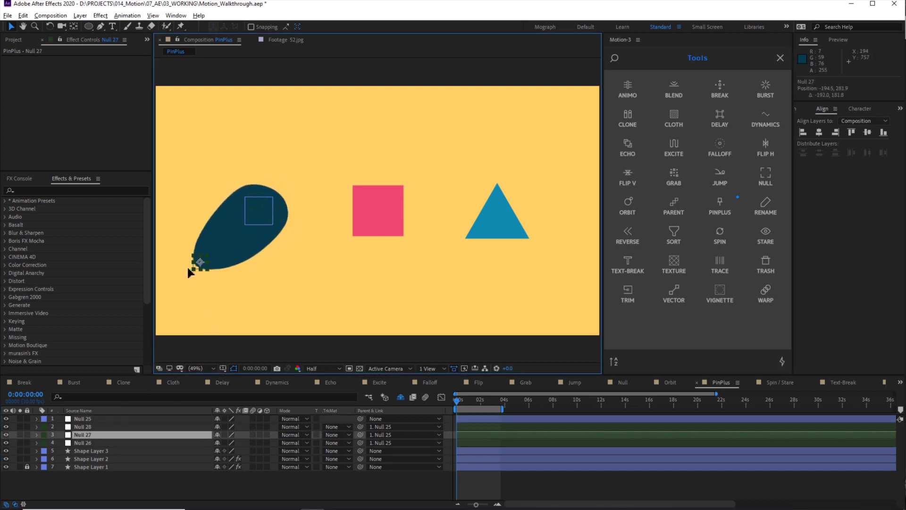
left_click_drag(257, 197, 263, 185)
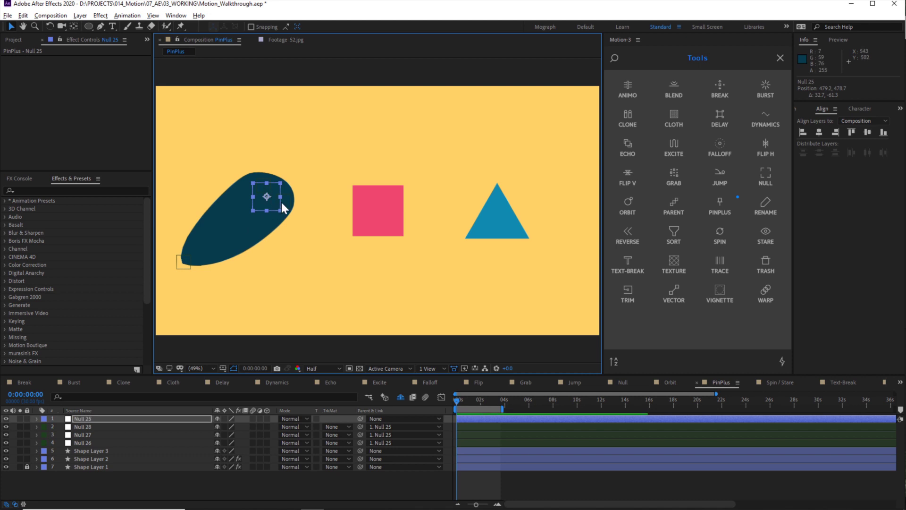
key("ctrl+z")
left_click_drag(282, 216, 417, 253)
mouse_move(310, 232)
left_mouse_down()
mouse_move(338, 282)
mouse_move(339, 242)
mouse_move(361, 266)
mouse_move(297, 246)
left_mouse_up()
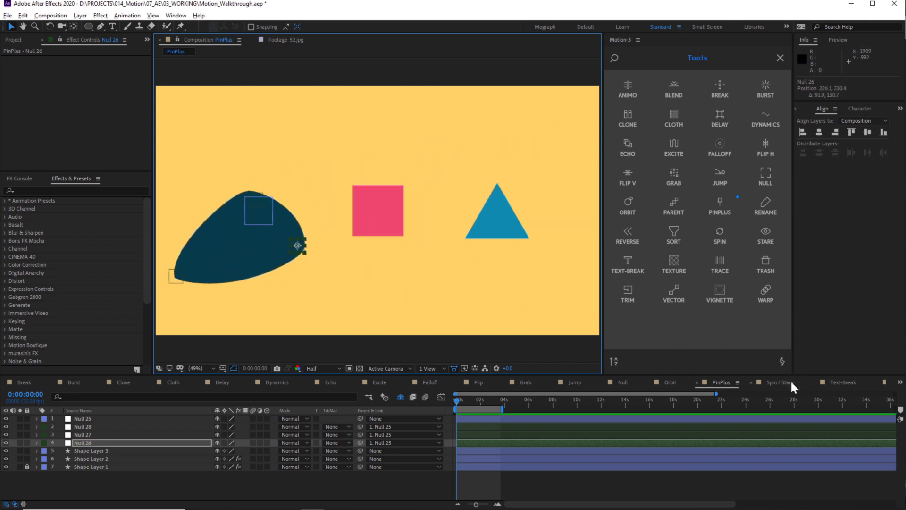
Rename all layers in the PinPlus composition with the Rename tool, using name shape, prefix 00 and serial numbers before the name
key("ctrl+a")
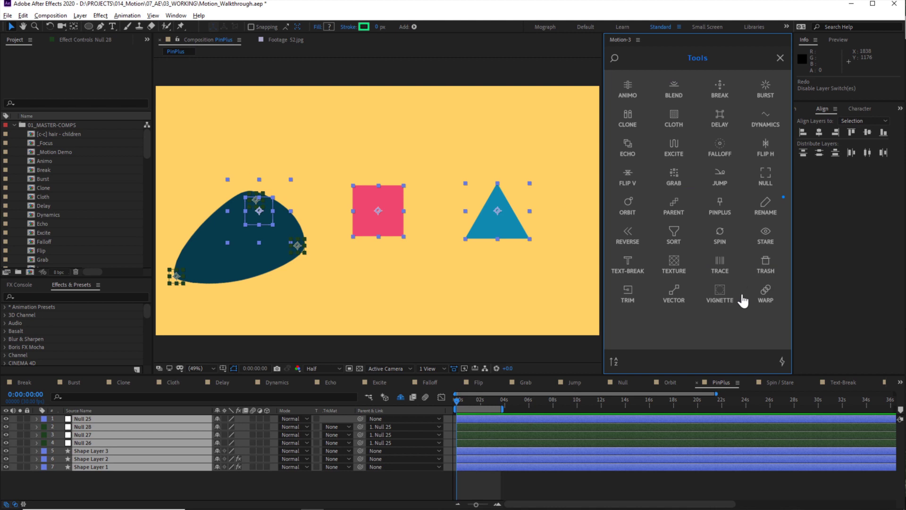
left_click(766, 208)
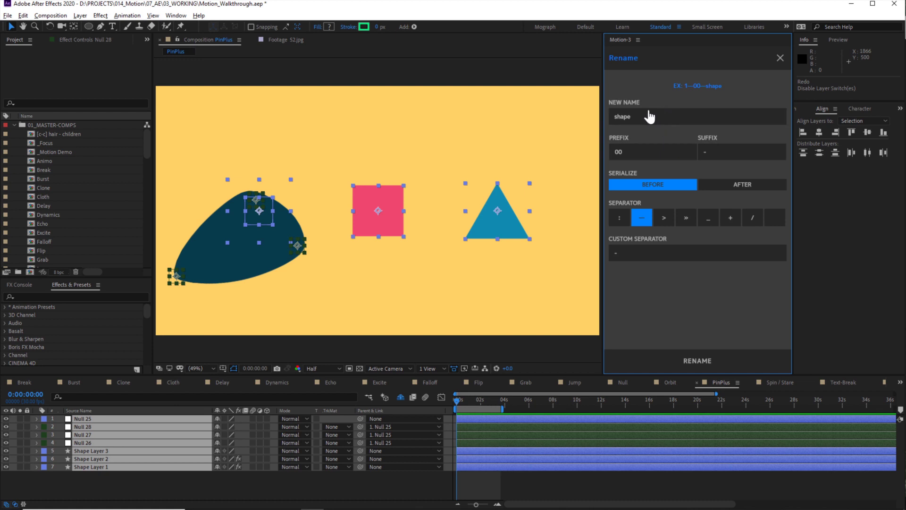
left_click(650, 124)
left_click(653, 159)
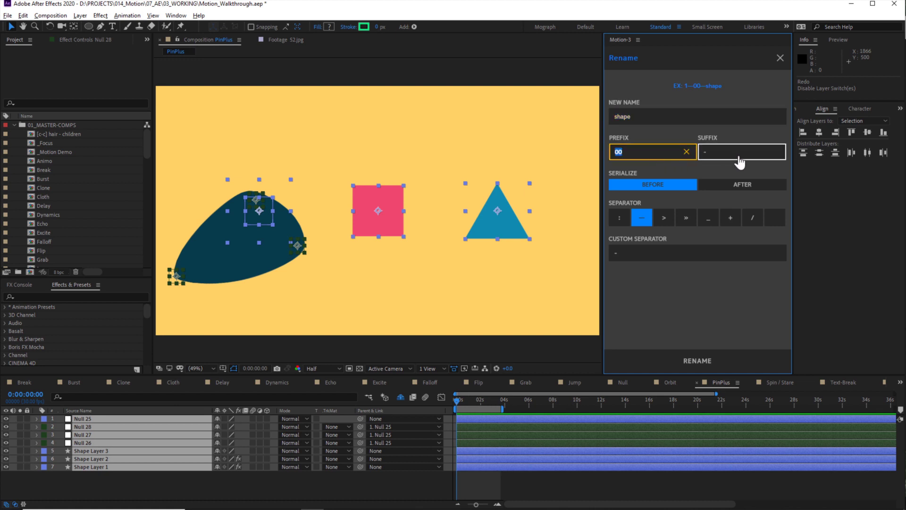
left_click(643, 220)
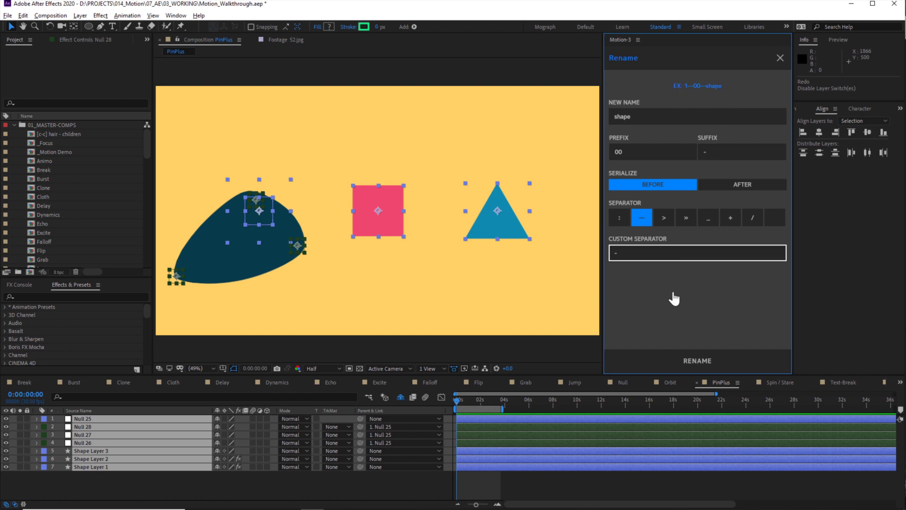
left_click(690, 361)
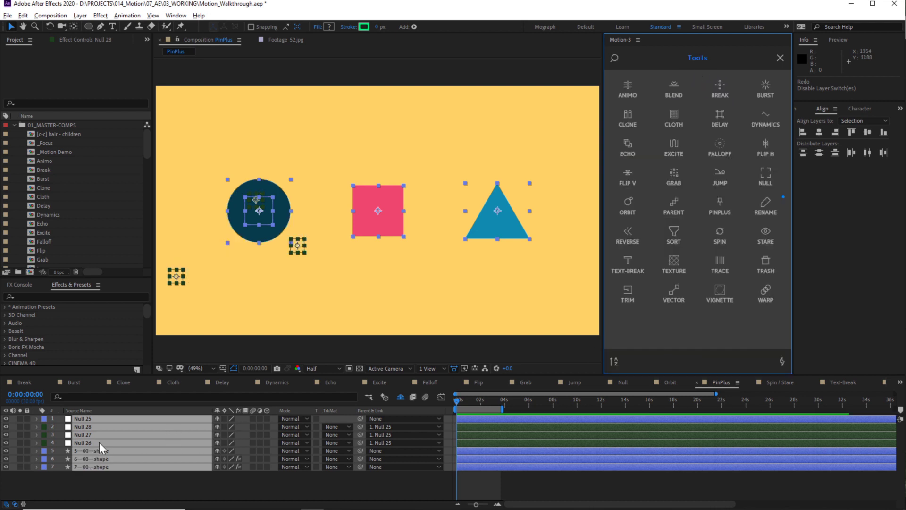
left_click(98, 473)
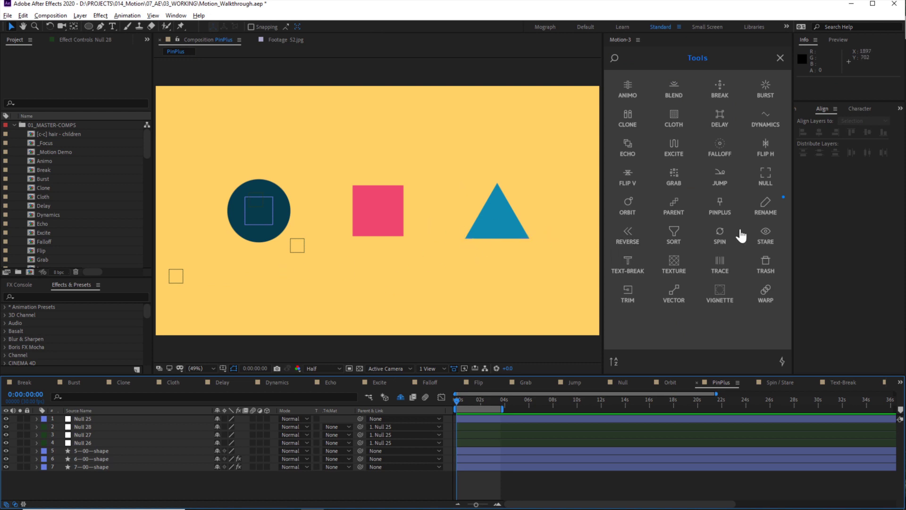
Reverse the stacking order of all layers in the PinPlus composition with the Reverse tool, and reverse it back
left_click(486, 459)
key("ctrl+a")
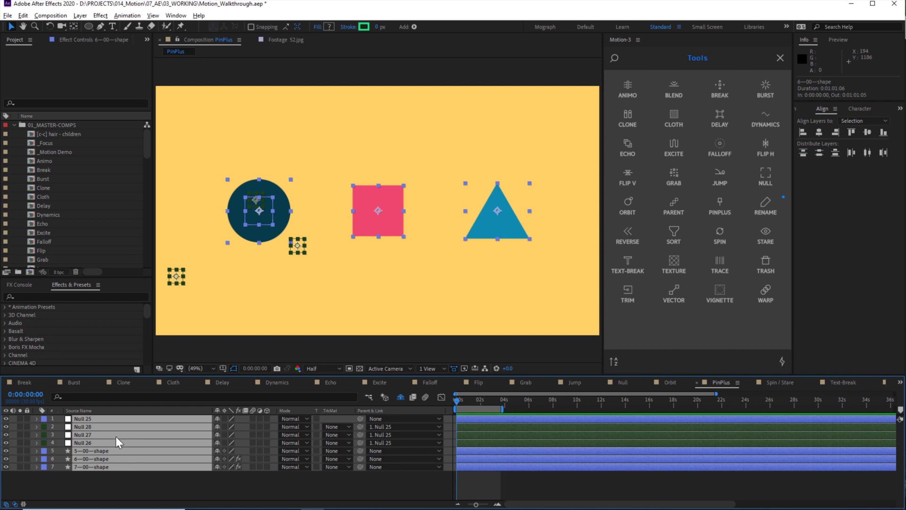
left_click(628, 236)
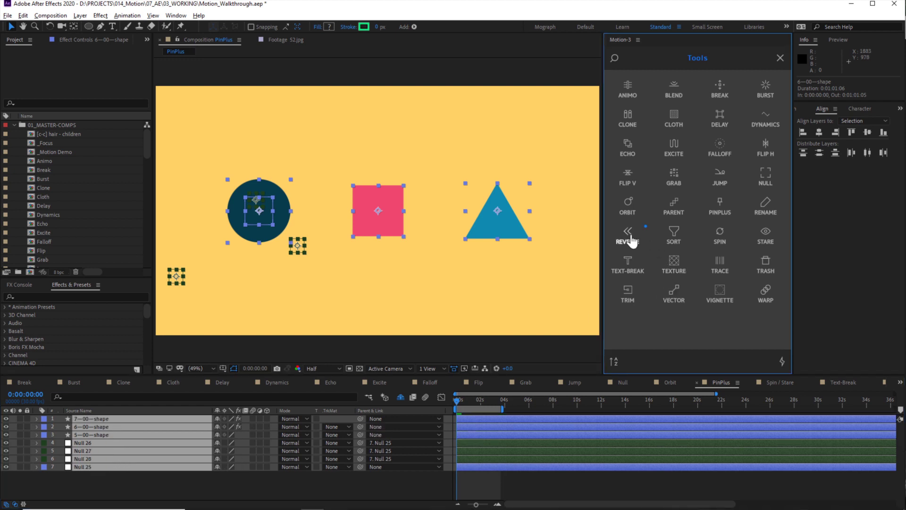
left_click(783, 362)
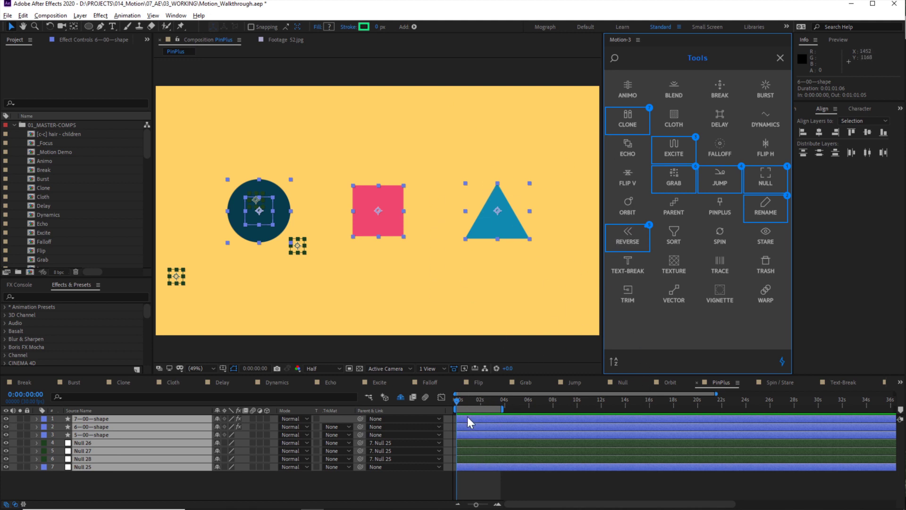
left_click(623, 239)
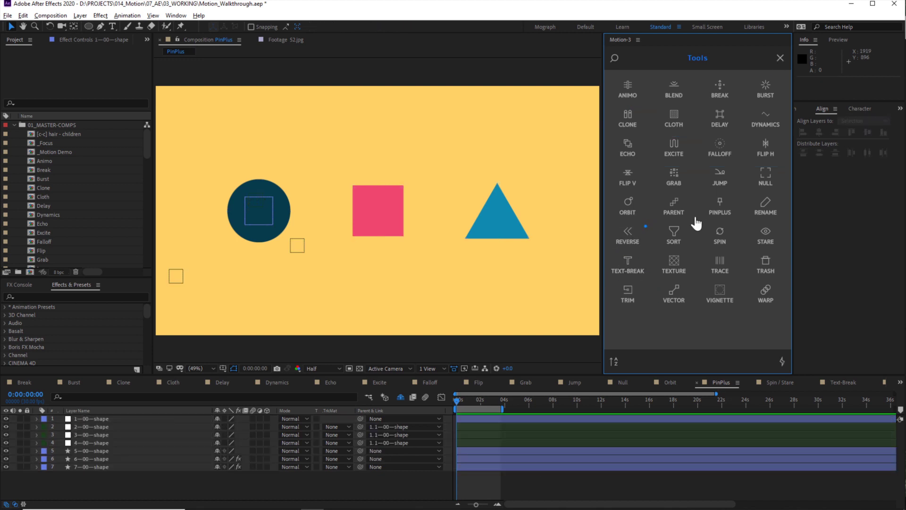
Review the project's folder structure and the Sort tool's folder settings, and sort the project items with the Sort tool
left_click(674, 233)
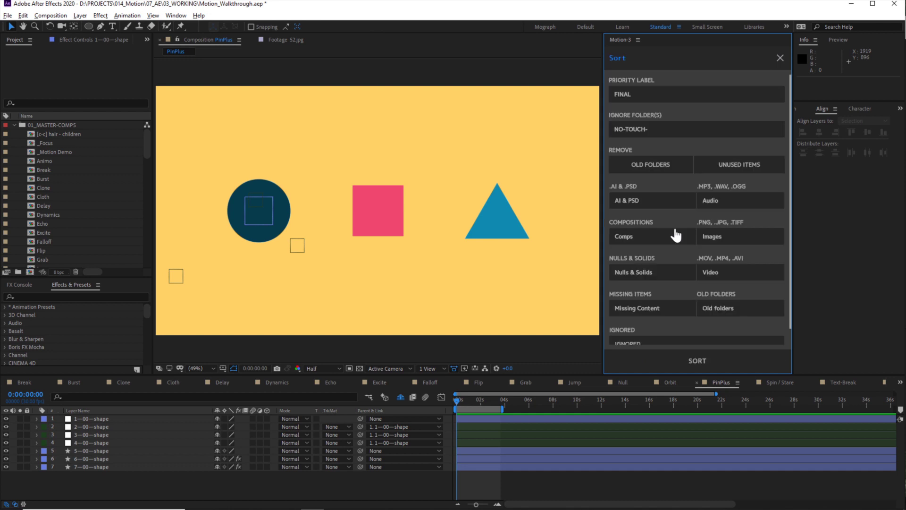
scroll(57, 151, "down", 8)
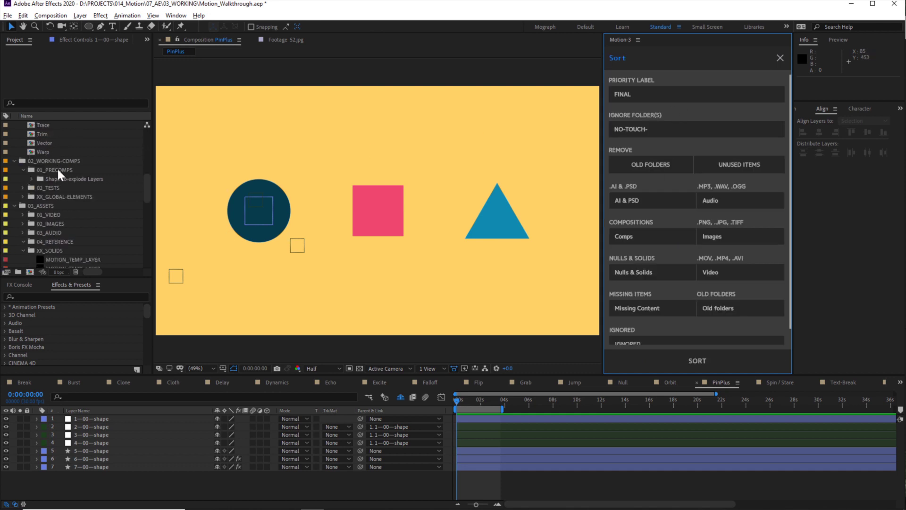
scroll(61, 170, "down", 10)
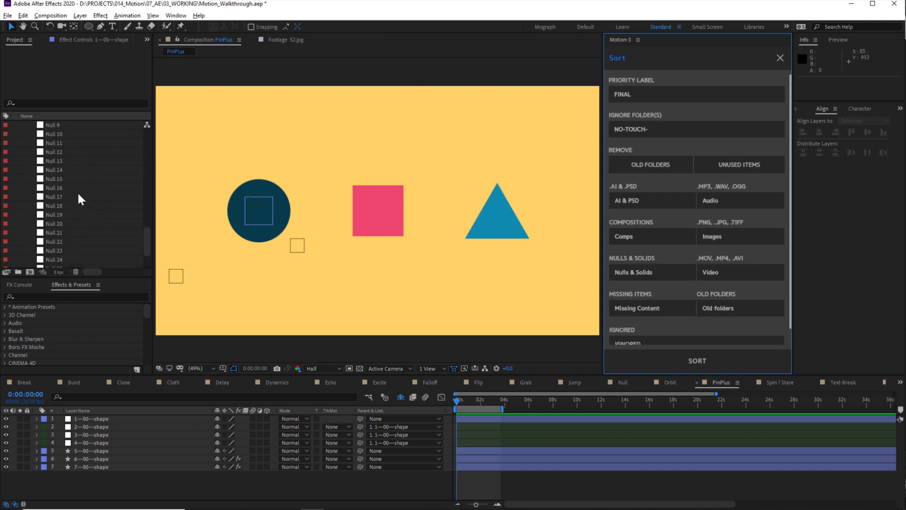
scroll(78, 184, "up", 10)
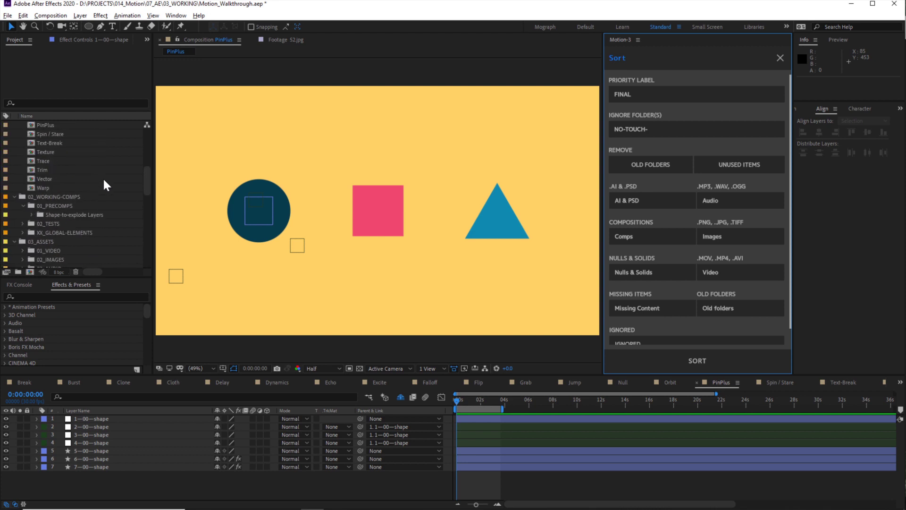
scroll(103, 180, "up", 3)
left_click(103, 152)
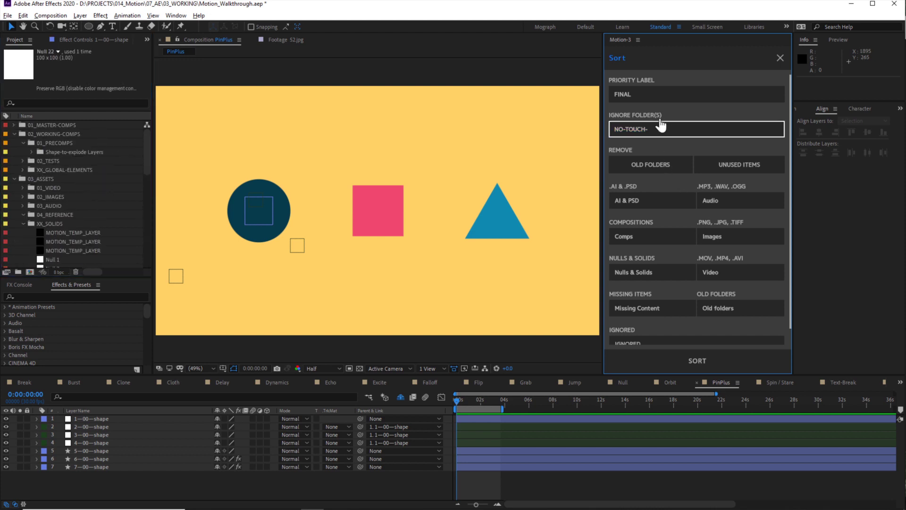
scroll(662, 158, "down", 1)
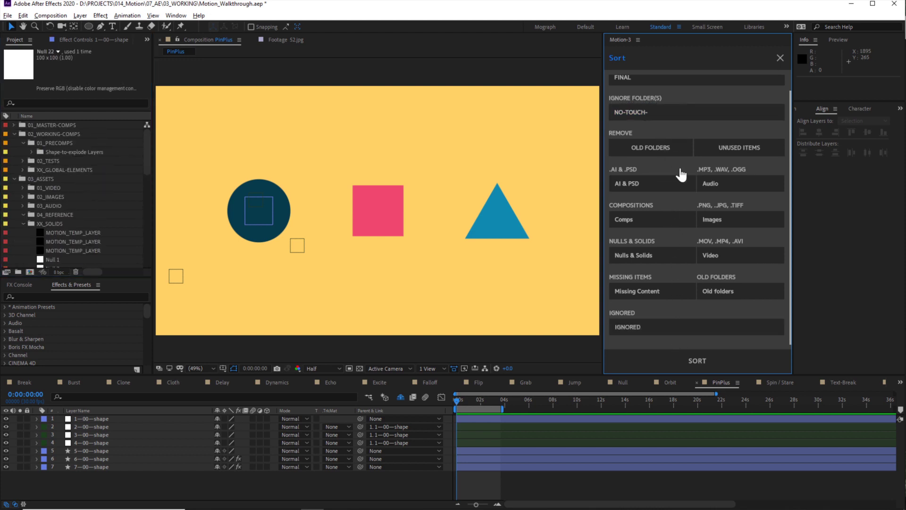
scroll(661, 241, "up", 1)
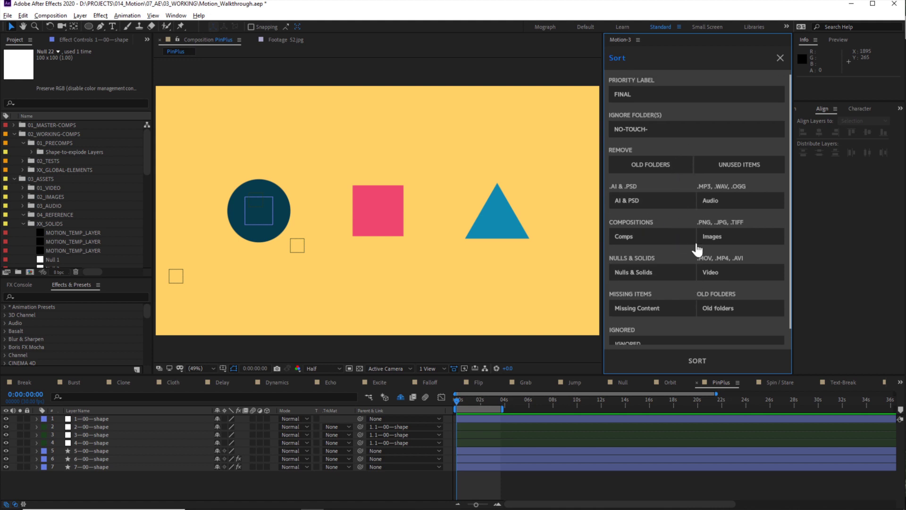
left_click(698, 360)
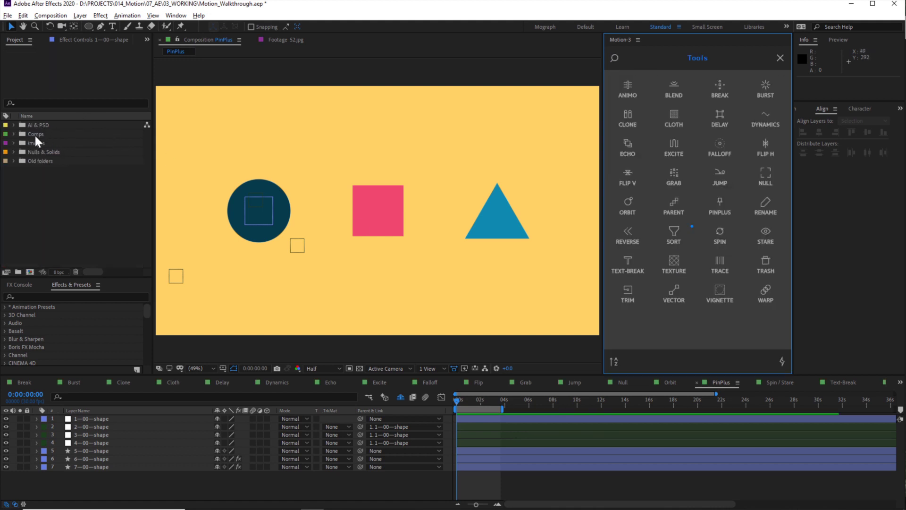
Examine the sorted project folders by expanding and collapsing AI & PSD, Comps and Images
left_click_drag(4, 122, 51, 193)
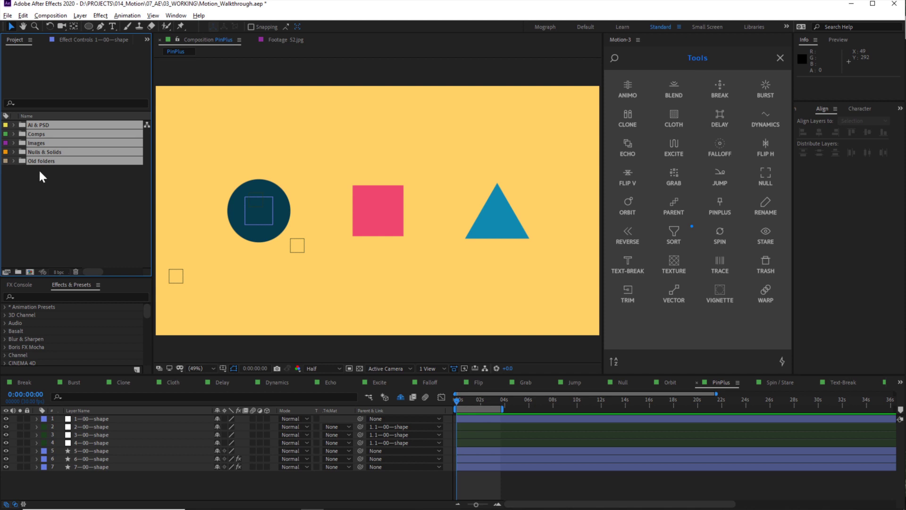
key("ctrl+shift+a")
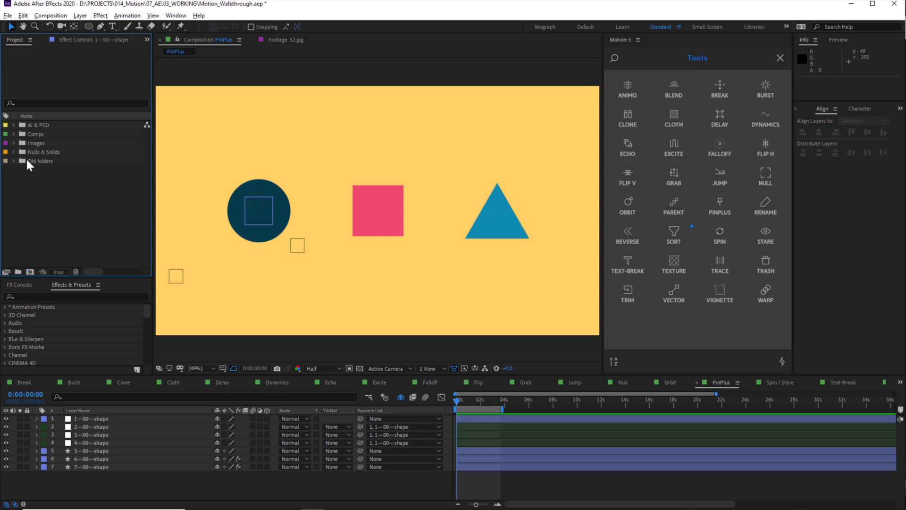
left_click(12, 125)
left_click(12, 125)
left_click(12, 135)
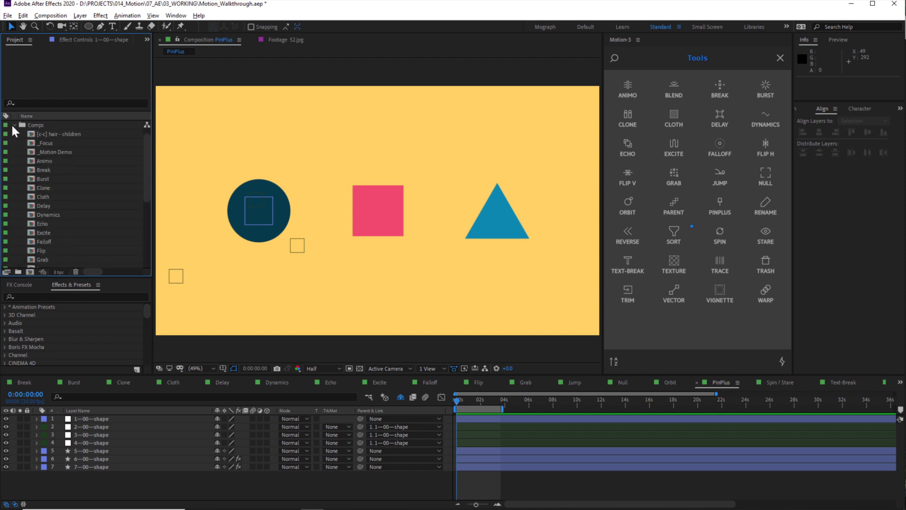
left_click(13, 133)
left_click(14, 143)
left_click(14, 141)
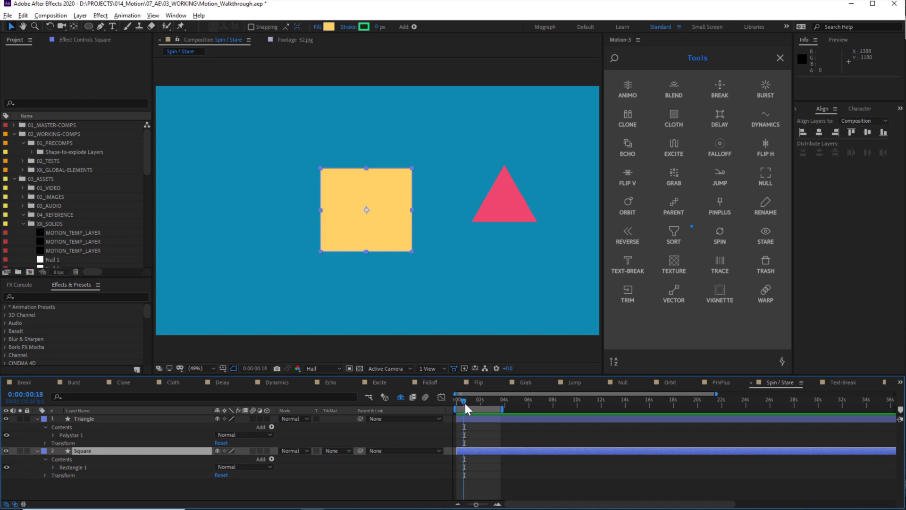
Apply the Spin tool to the Square layer and turn on Reverse, with Calibration -5.90 and Spins/sec 100°
left_click(721, 232)
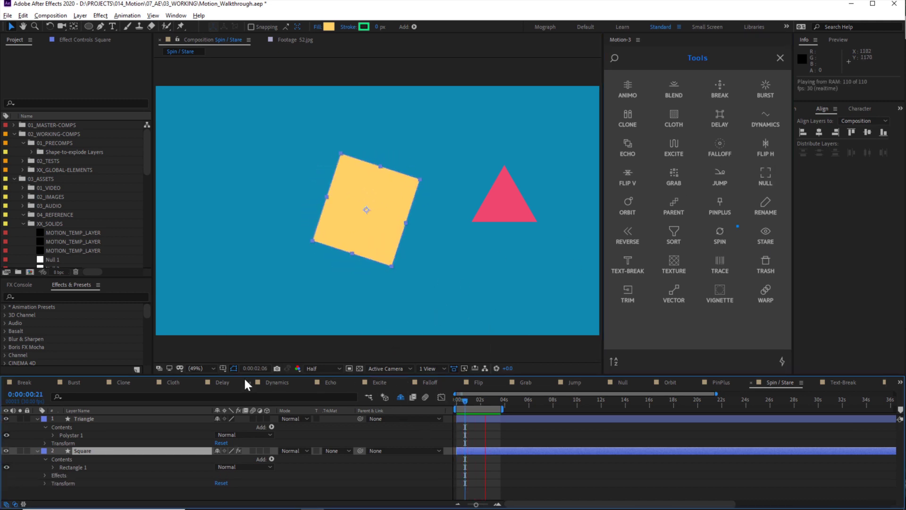
left_click(71, 40)
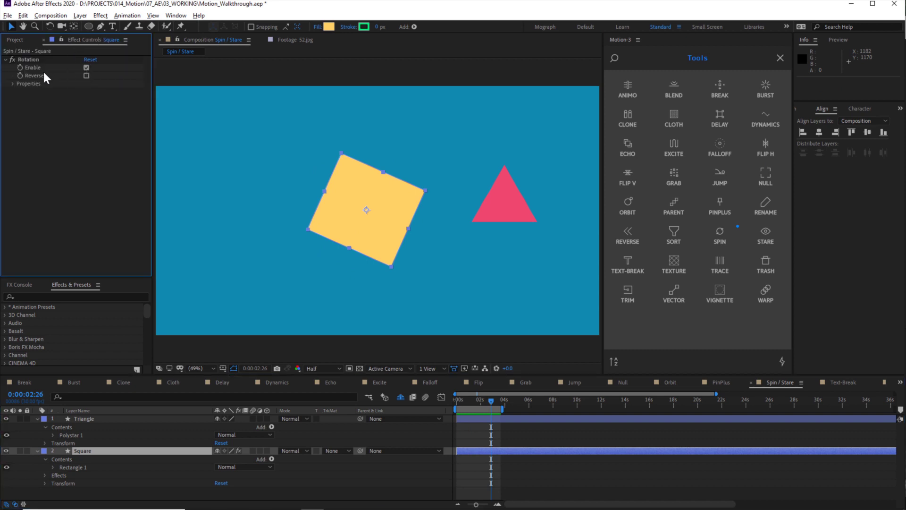
left_click(87, 76)
left_click(13, 84)
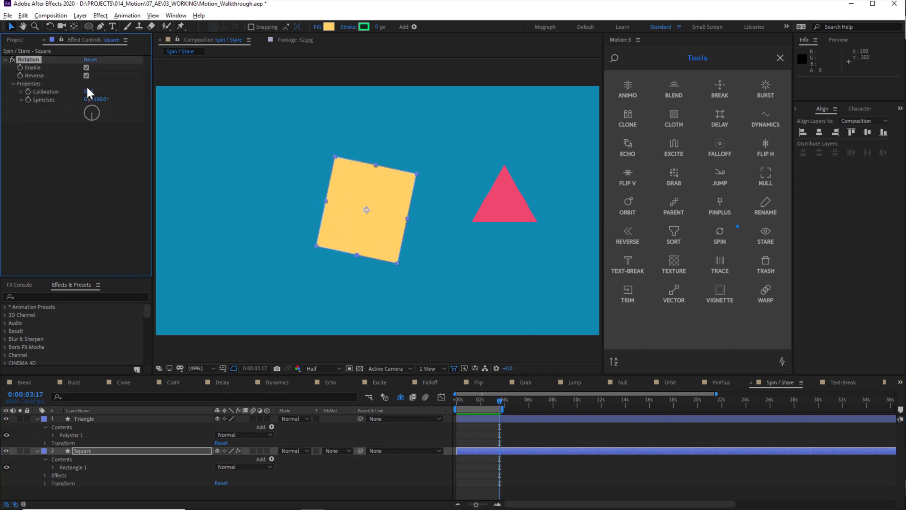
left_click_drag(89, 91, 61, 97)
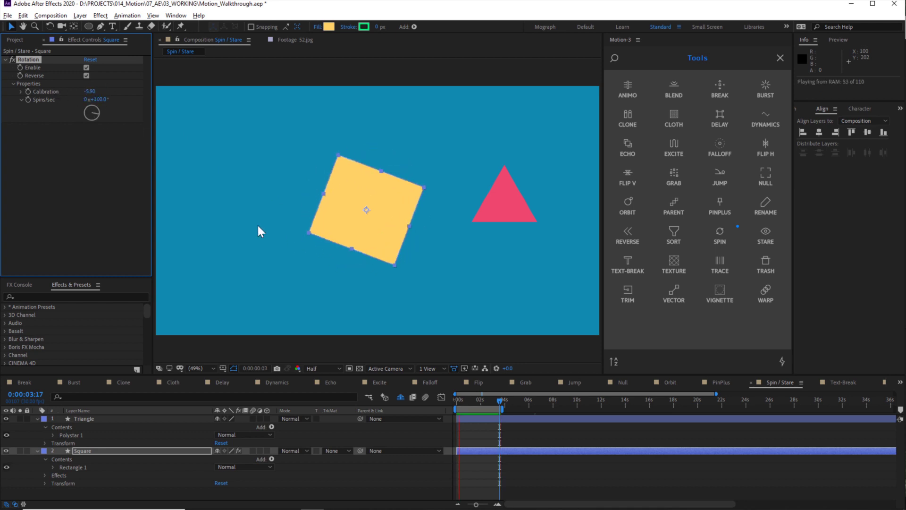
Apply the Stare tool to the pink triangle and set its rotation target to the Square layer
left_click(516, 203)
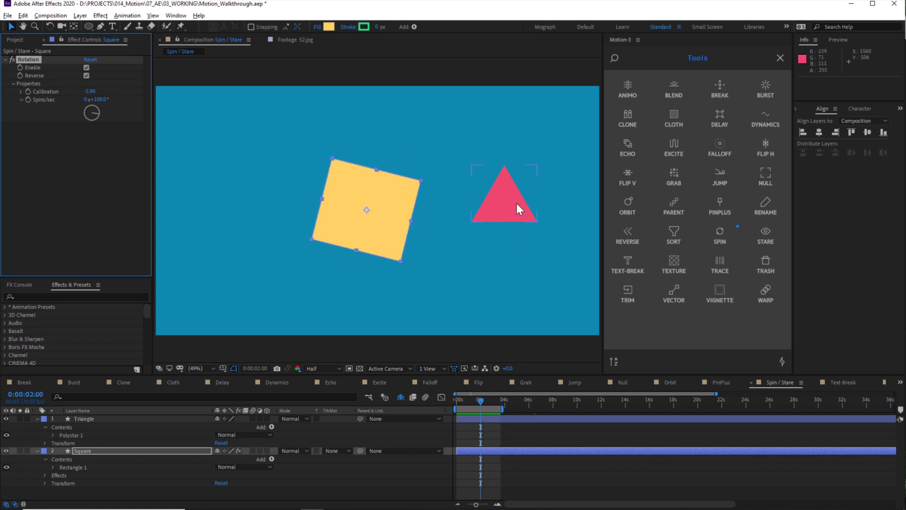
left_click(765, 236)
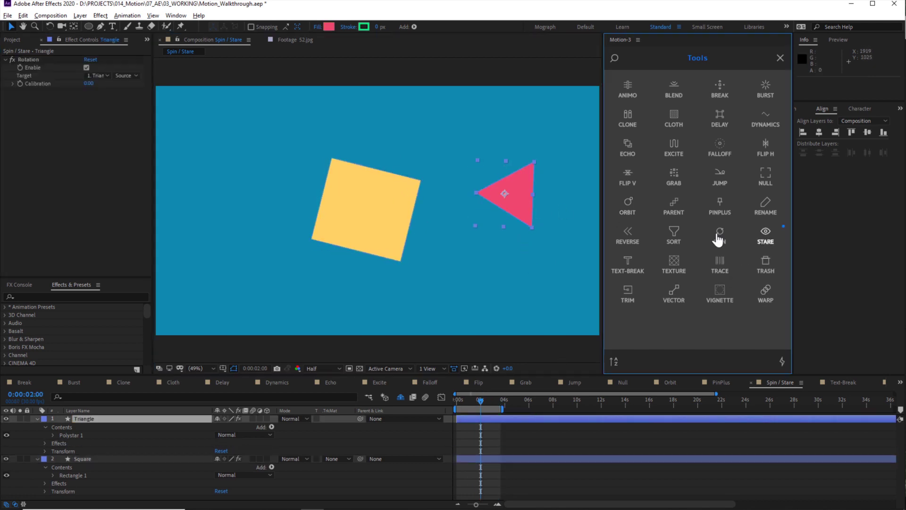
left_click(478, 398)
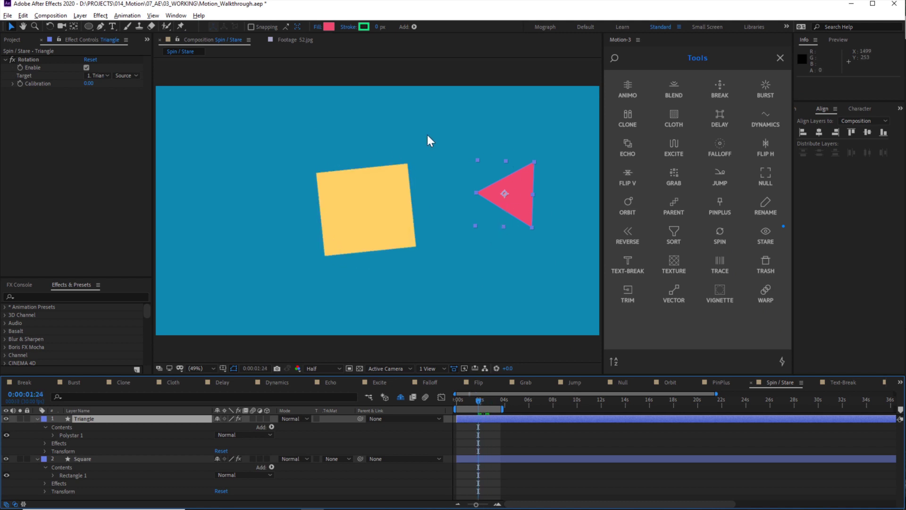
left_click(101, 69)
left_click(102, 75)
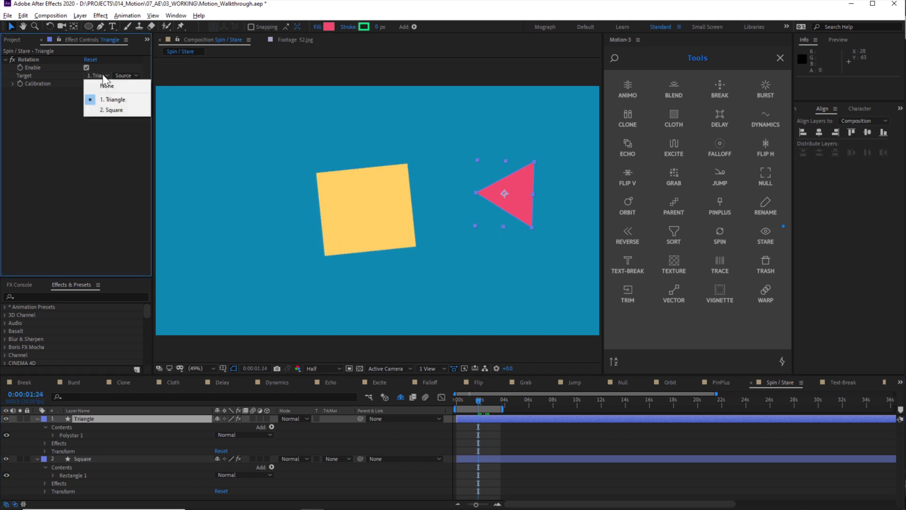
left_click(116, 110)
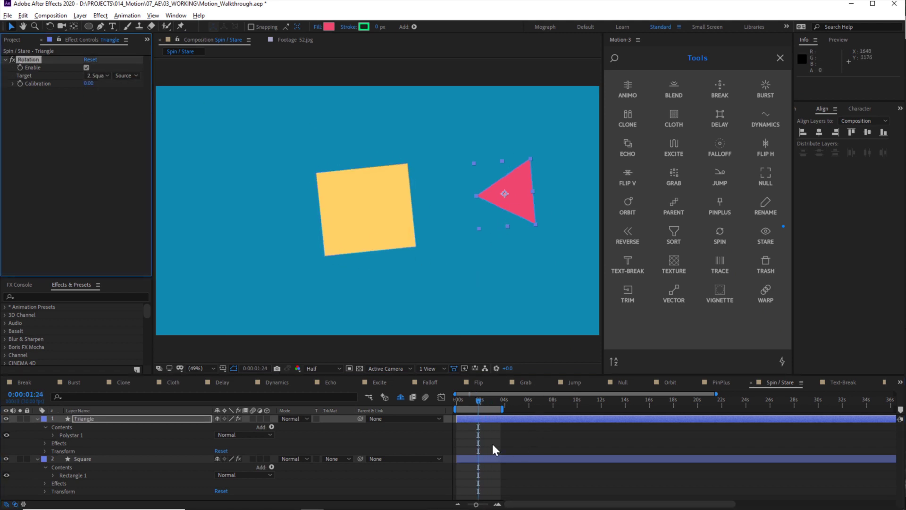
Preview the animation and move the square up and left to about position 692, 436
key("space")
left_click_drag(359, 218, 333, 192)
key("Return")
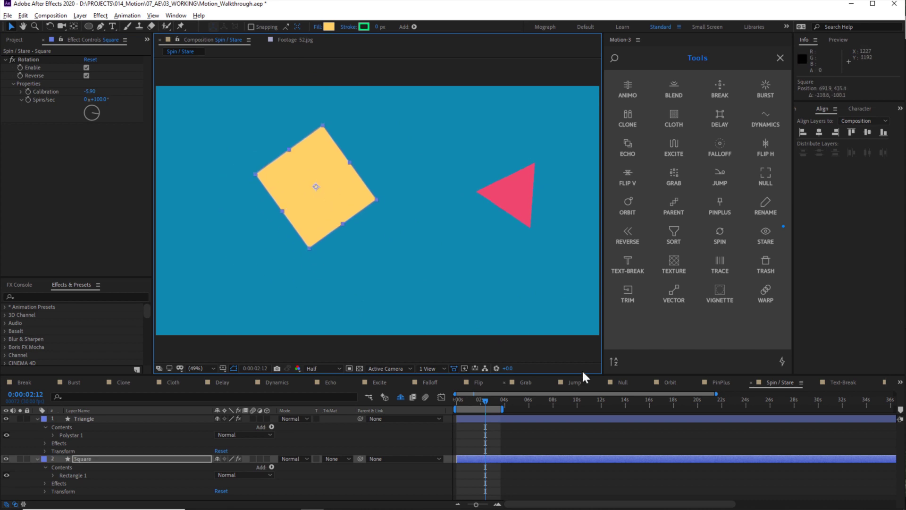
In the Text-Break composition, split the Text Break text layer into separate letter shapes with the Text-Break tool's letters option
left_click(843, 383)
left_click(482, 401)
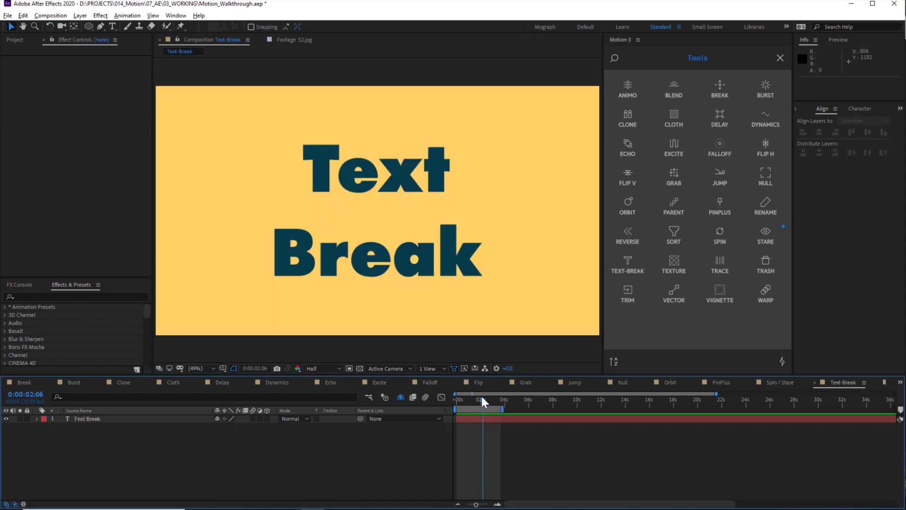
left_click(484, 419)
left_click(473, 401)
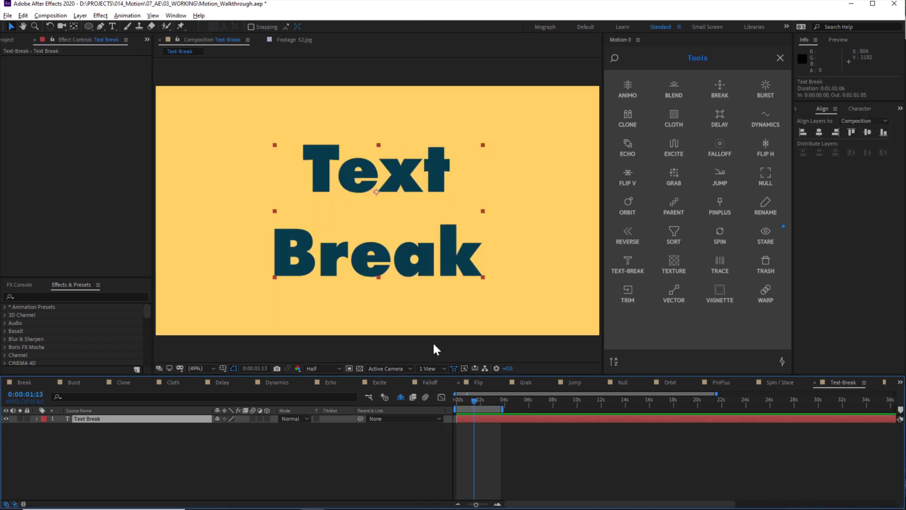
left_click(429, 263)
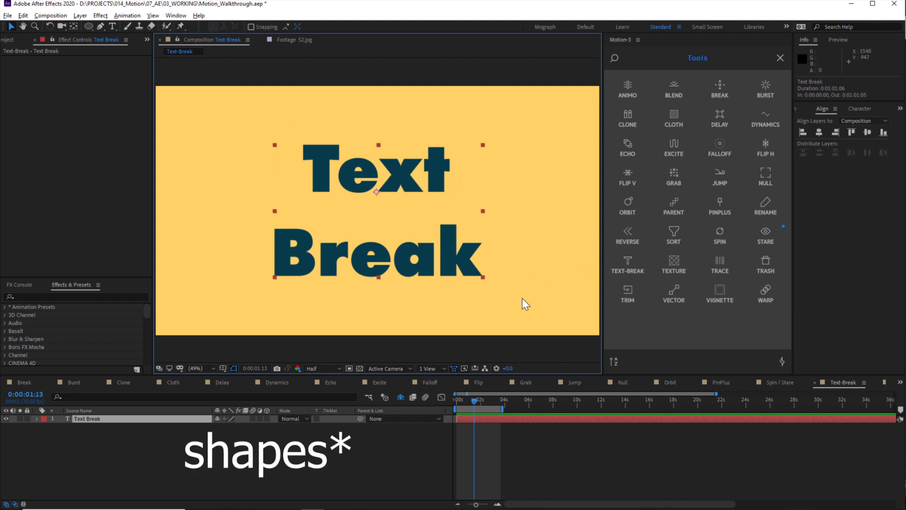
left_click(633, 262)
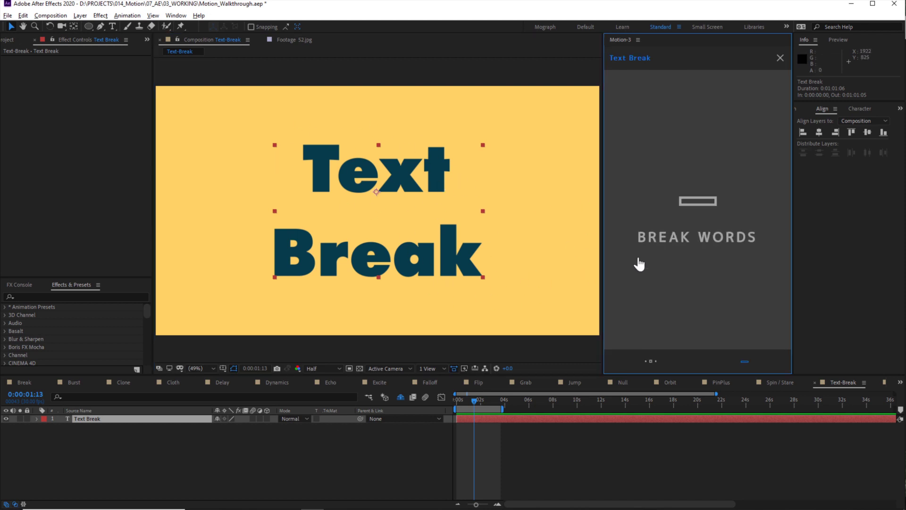
left_click(652, 362)
left_click(744, 362)
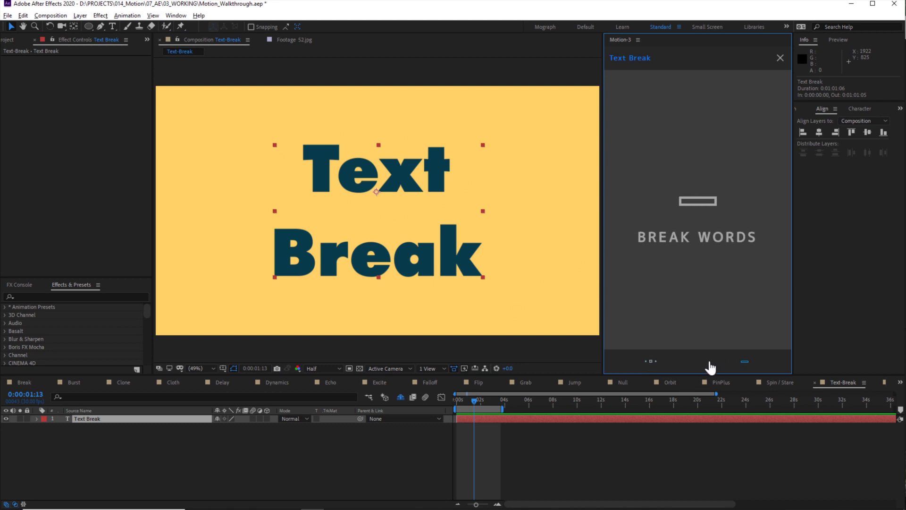
left_click(659, 363)
left_click(698, 202)
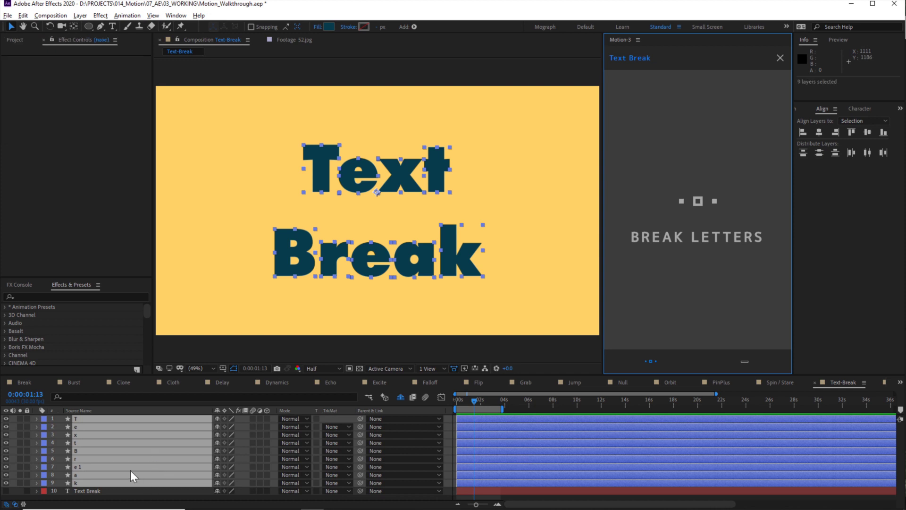
Select the T letter layer and pull the two upper corner points of its shape outward to distort it
left_click(81, 420, "ctrl")
left_click(324, 173)
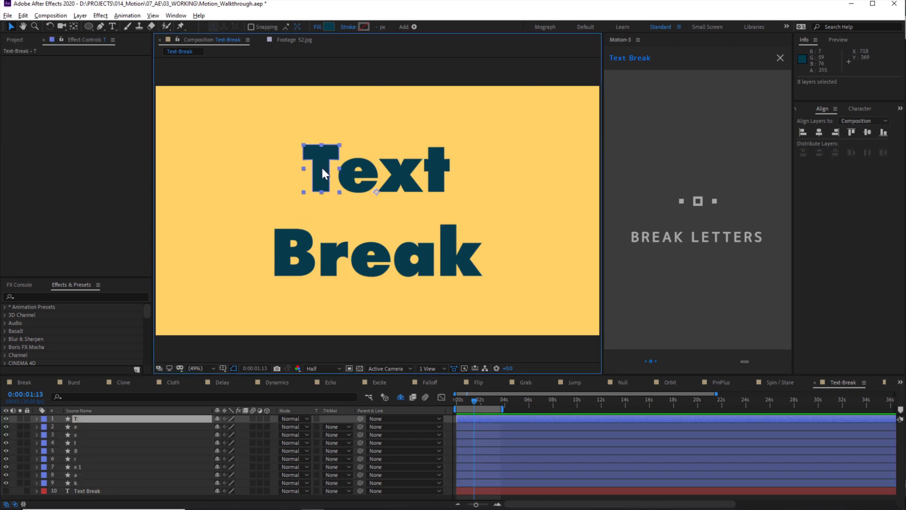
left_click_drag(303, 146, 202, 112)
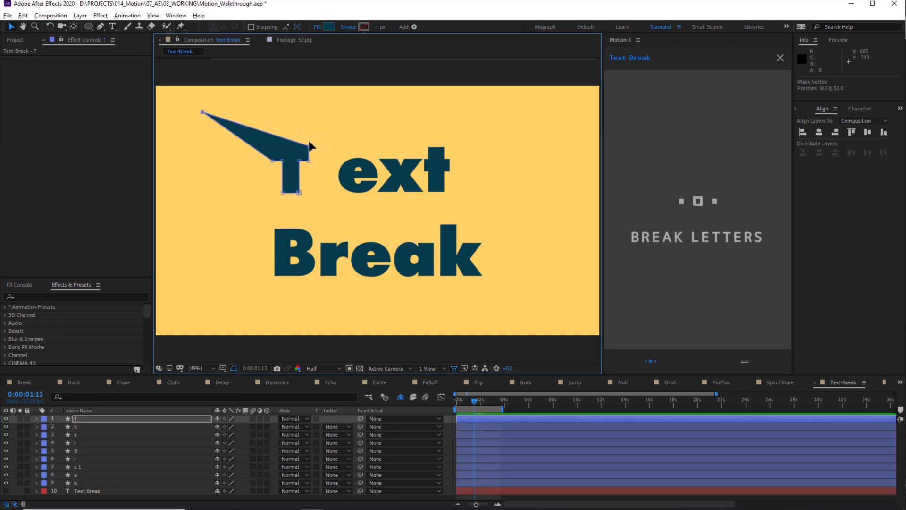
left_click_drag(310, 146, 352, 119)
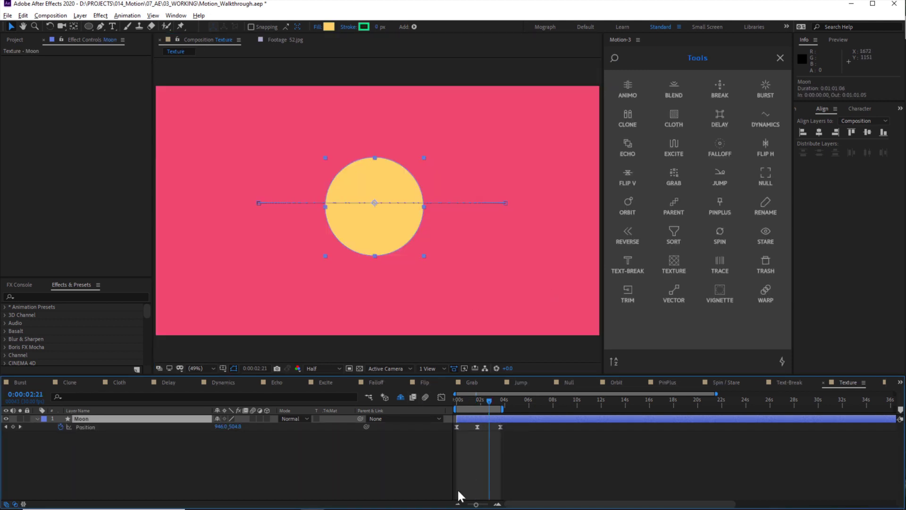
Preview the Moon layer in the Texture composition and apply a brown fibrous texture to it with the Texture tool
key("space")
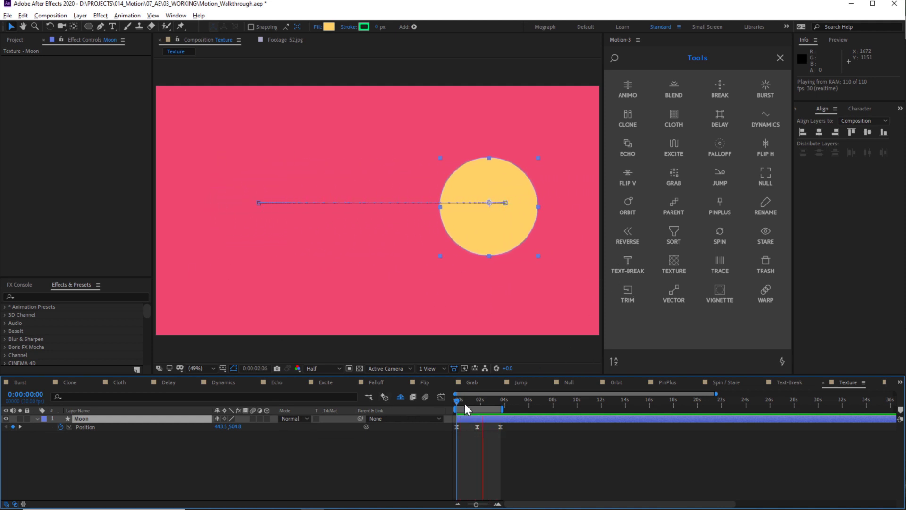
key("space")
left_click(673, 267)
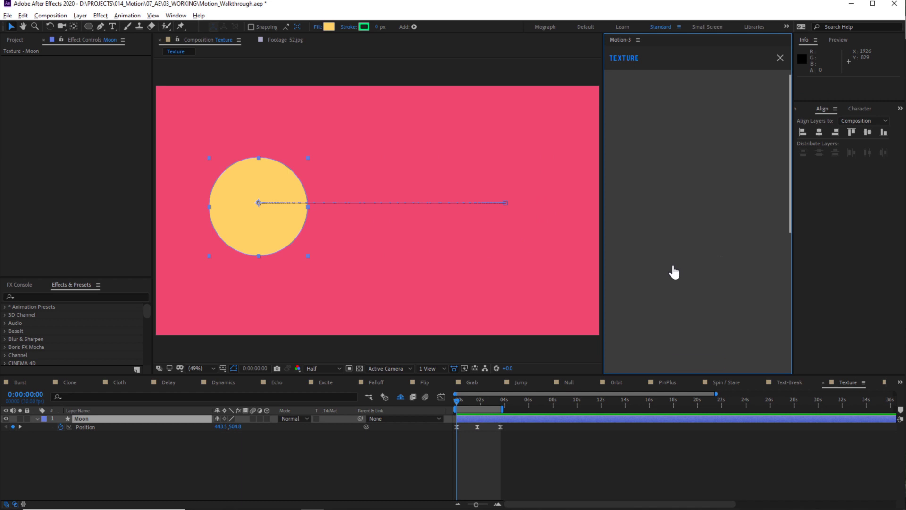
scroll(701, 179, "down", 15)
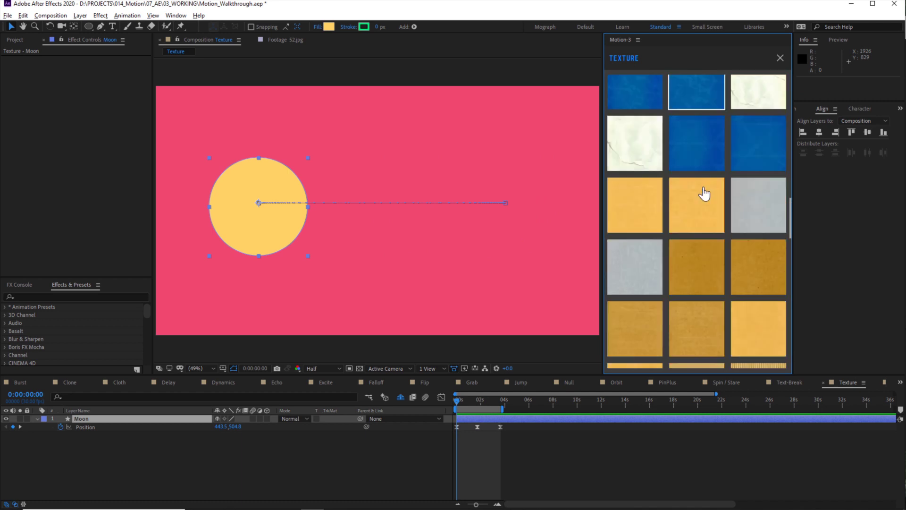
scroll(705, 190, "up", 10)
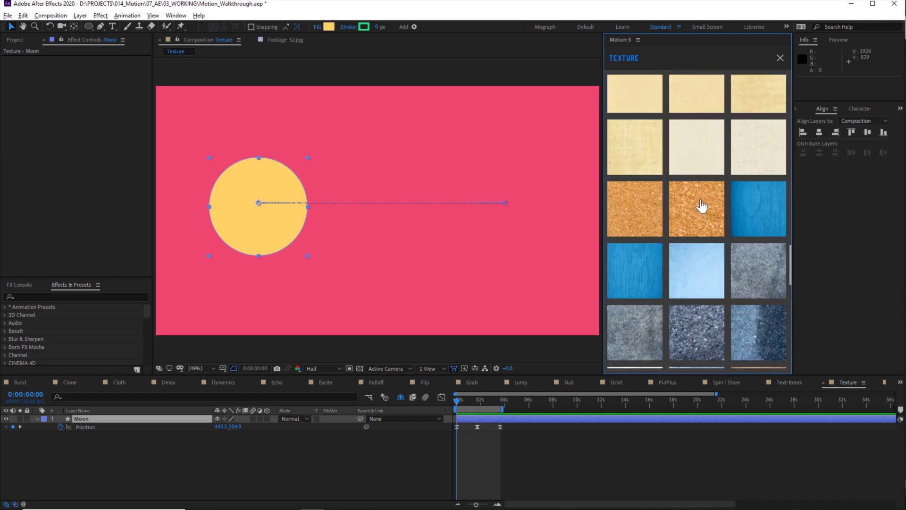
scroll(704, 205, "up", 5)
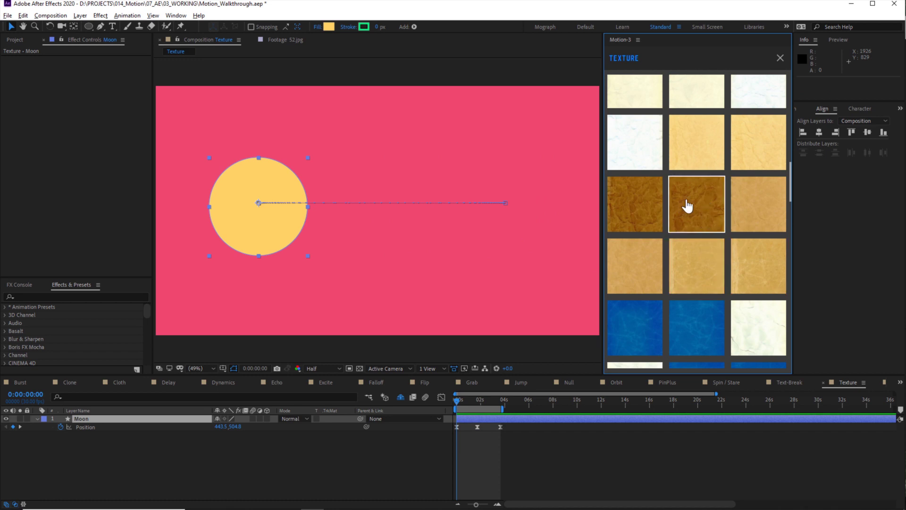
left_click(674, 253)
Play and scrub the animation to examine how the texture sits on the moving circle
key("space")
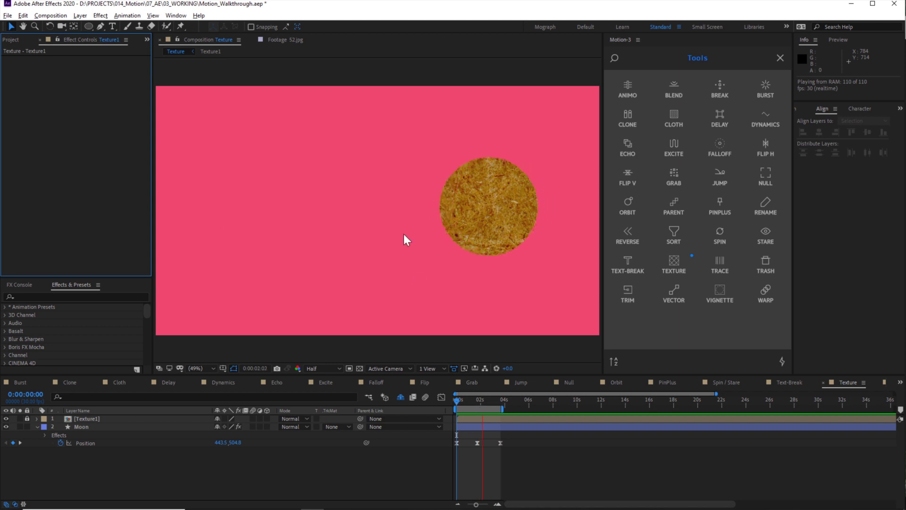
left_click(471, 404)
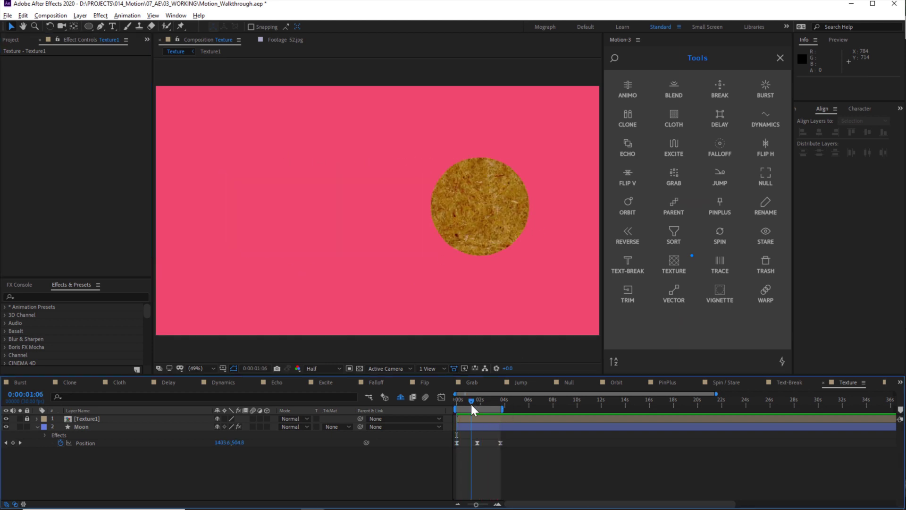
left_click_drag(471, 404, 475, 403)
Unlock the Texture1 layer, set its blending mode to Multiply, and scrub the animation to check the circle
left_click(492, 216)
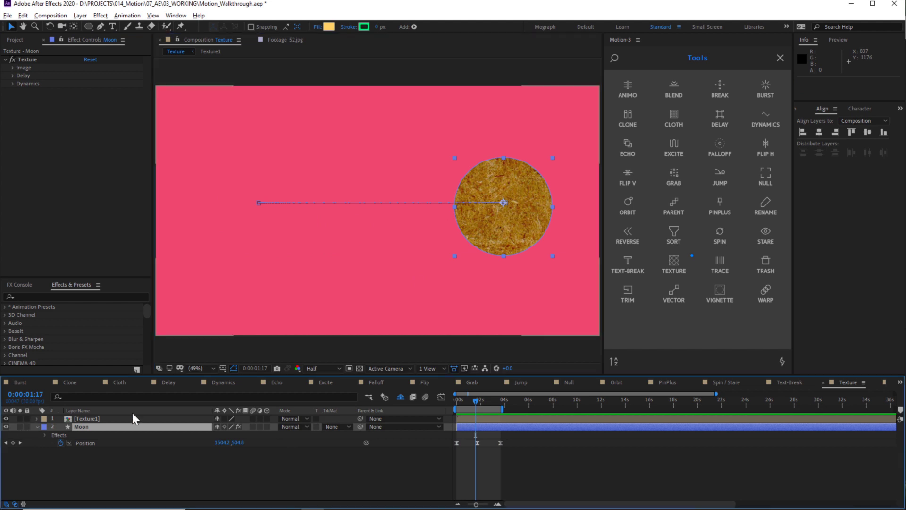
left_click(286, 416)
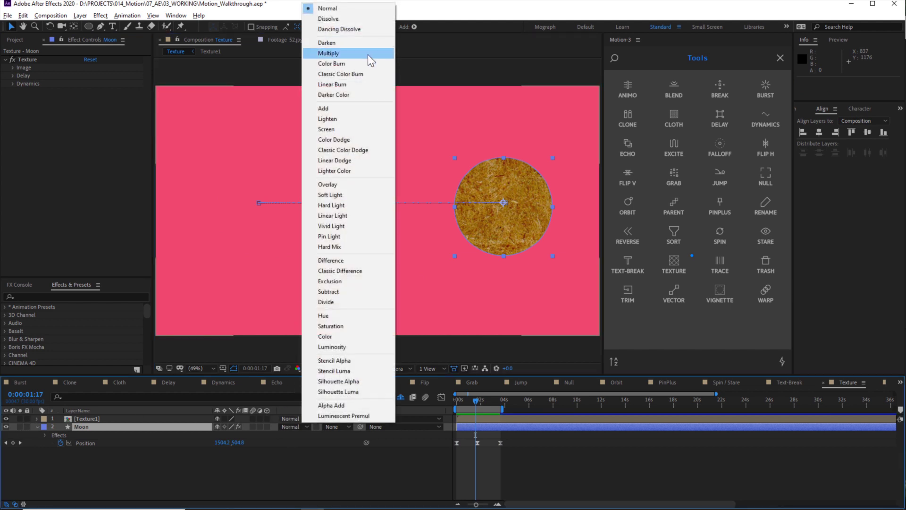
left_click(370, 51)
left_click_drag(476, 401, 457, 414)
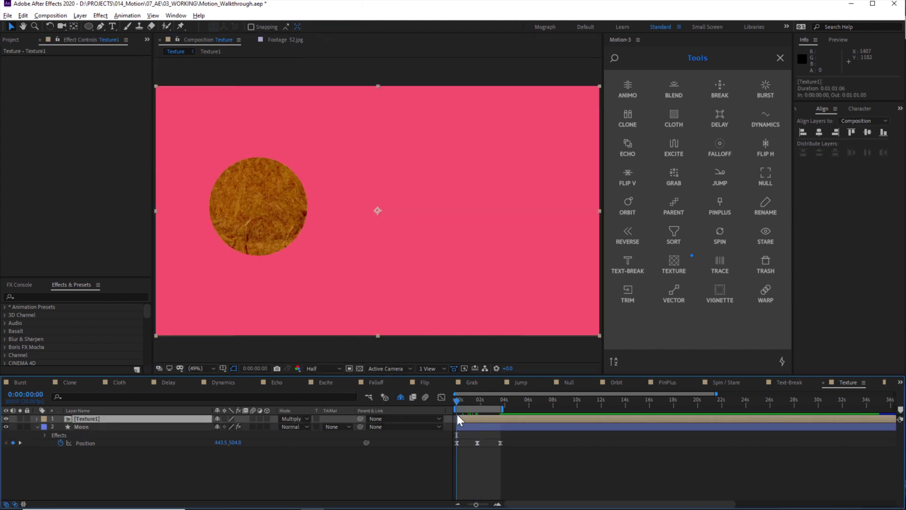
left_click(474, 403)
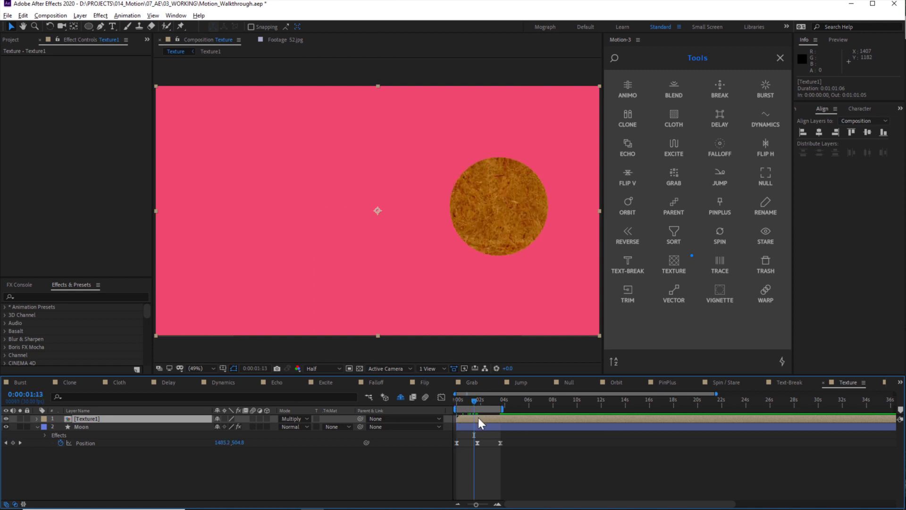
Enable Delay in the Moon layer's Texture effect, set its Amount to 0%, and preview the animation
left_click(478, 426)
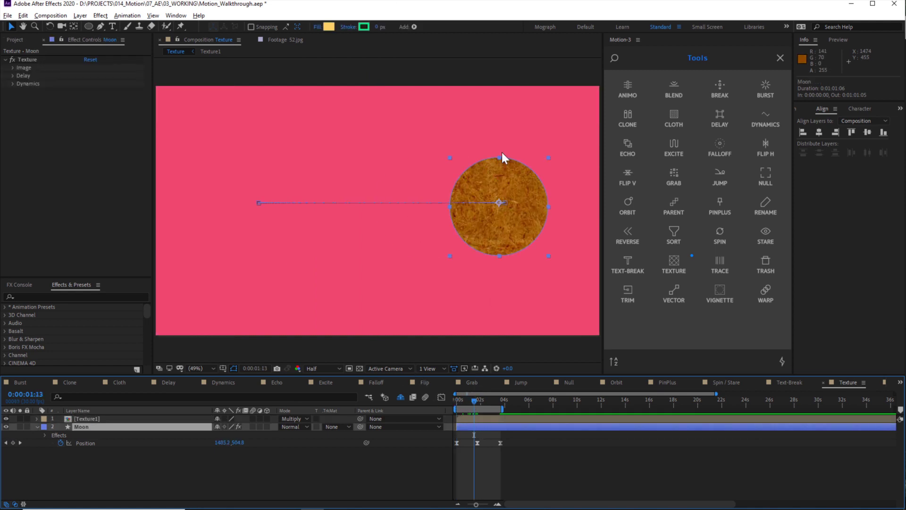
left_click(13, 67)
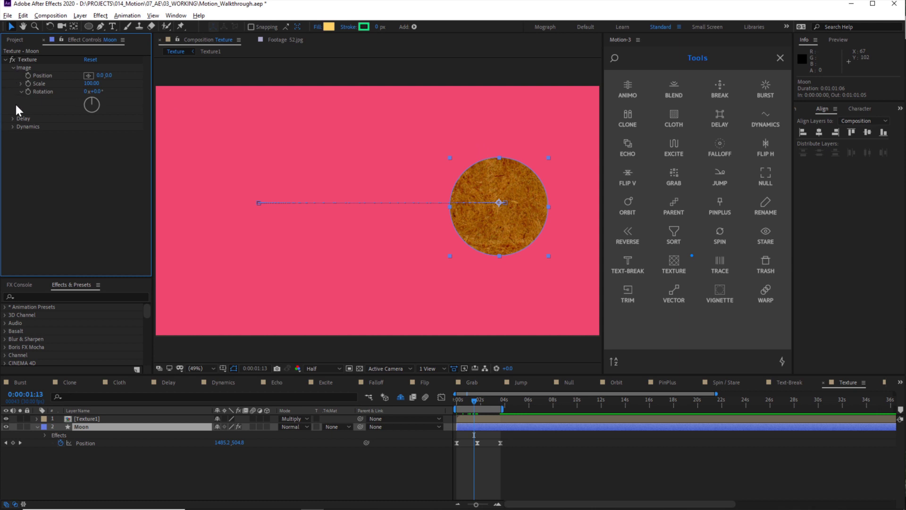
left_click(13, 143)
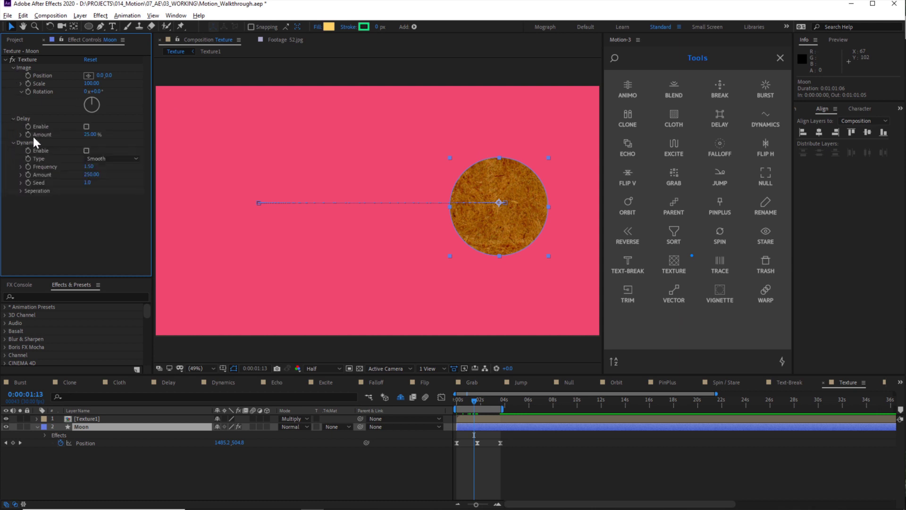
left_click(86, 126)
key("space")
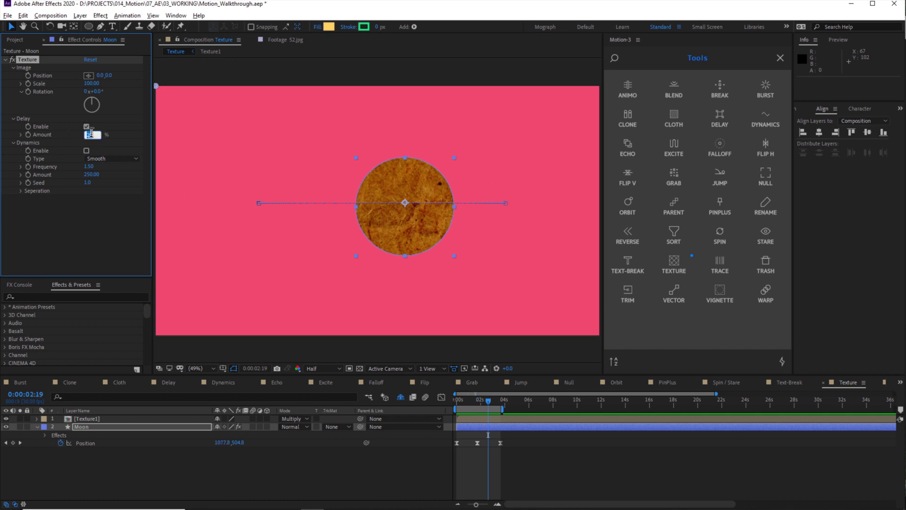
key("Return")
key("space")
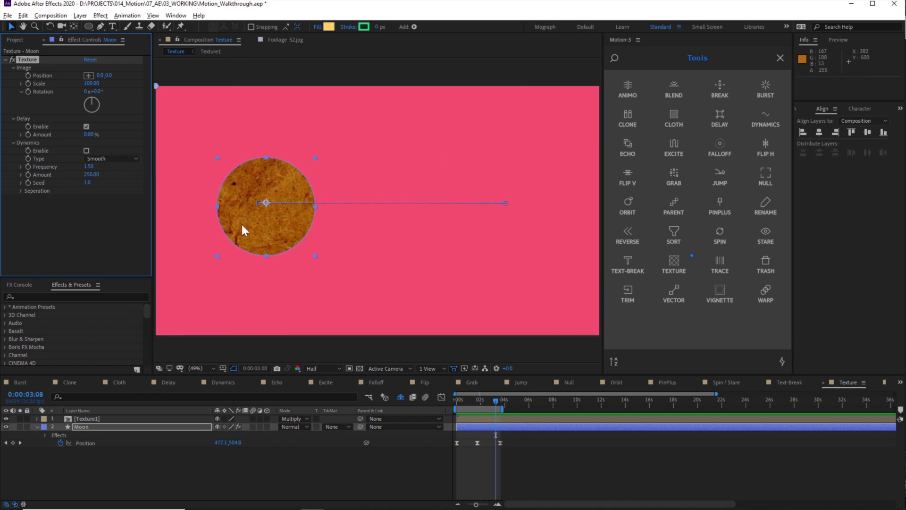
Enable Dynamics in the Texture effect with Type Hold and Frequency 6.20, and preview the animation
left_click(87, 151)
left_click(114, 159)
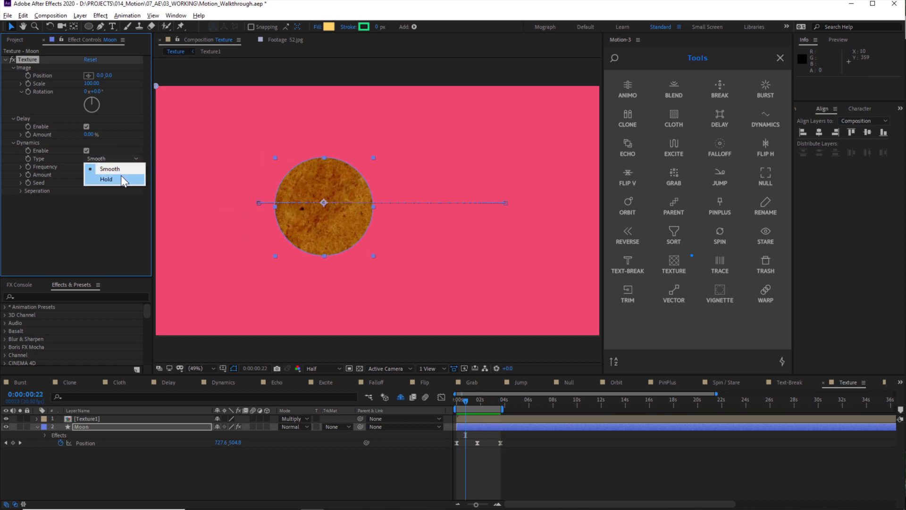
left_click(121, 178)
left_click(527, 481)
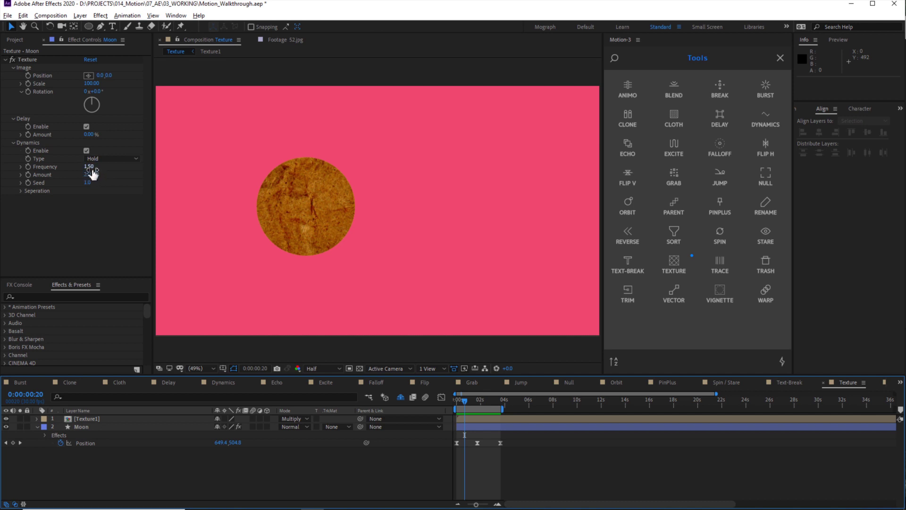
left_click_drag(92, 172, 111, 169)
key("space")
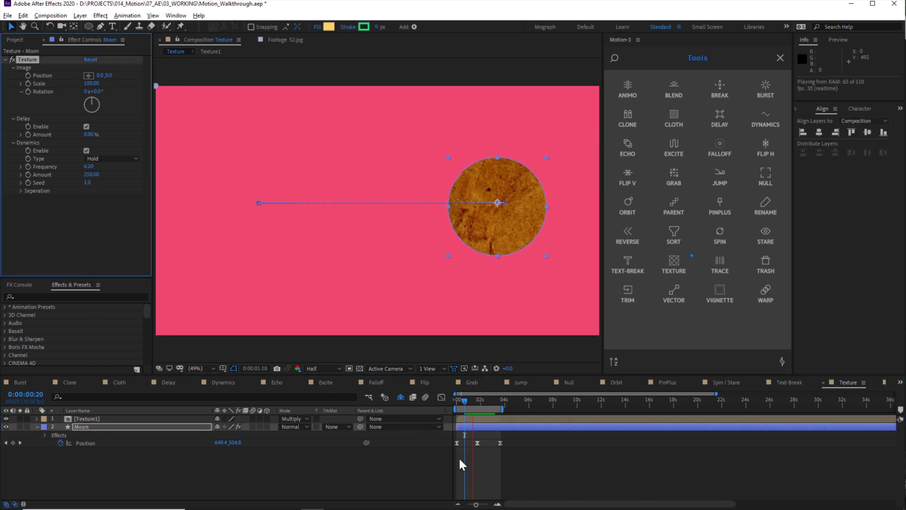
Cycle the Texture1 layer through the blending modes to Hard Light
left_click(171, 416)
key("shift+=")
key("shift+=")
key("shift+=")
key("shift+=")
key("shift+=")
key("shift+=")
key("shift+=")
key("shift+=")
key("shift+=")
key("shift+=")
key("shift+=")
key("shift+=")
key("shift+=")
key("shift+=")
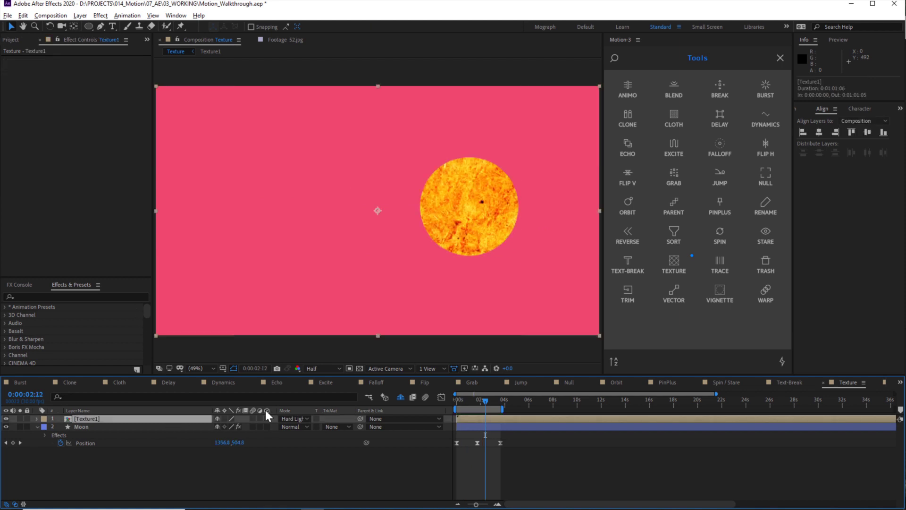
Apply the Tint effect to Texture1, mapping black to pink and white to gray, with the layer's blending mode set to Linear Light
key("ctrl+space")
type("ti")
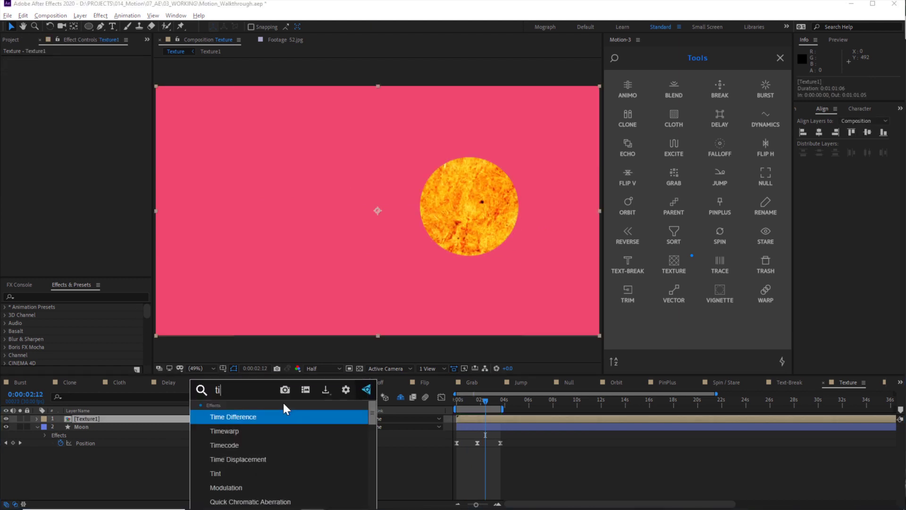
type("nt")
key("Return")
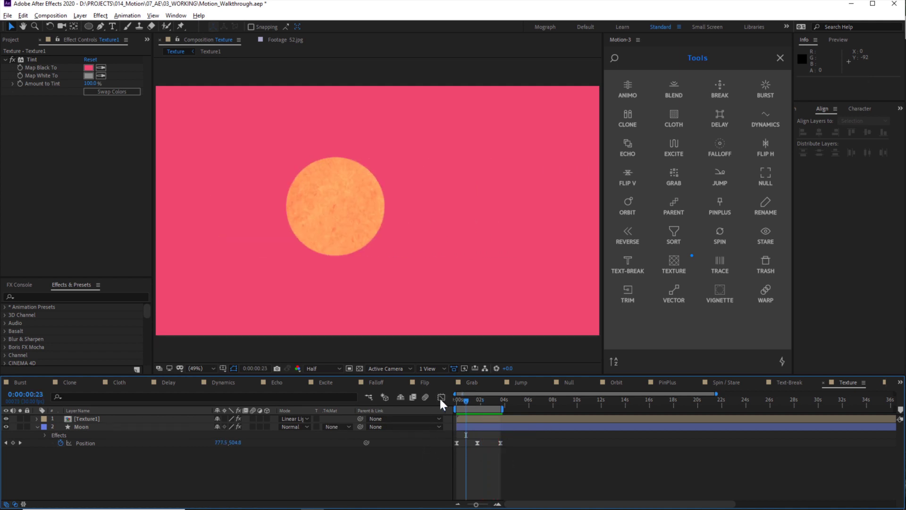
left_click(131, 419)
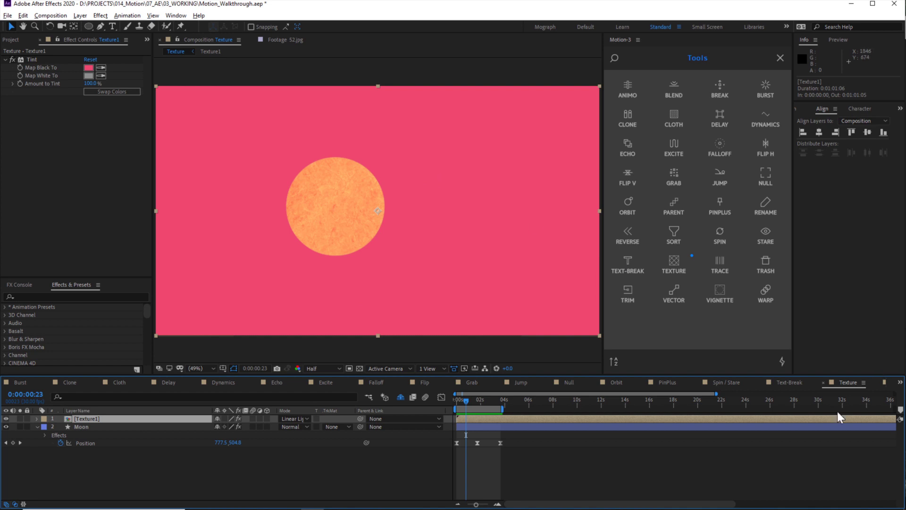
Preview the triangle's motion in the Trace composition and select Shape Layer 2
left_click(886, 383)
left_click(503, 439)
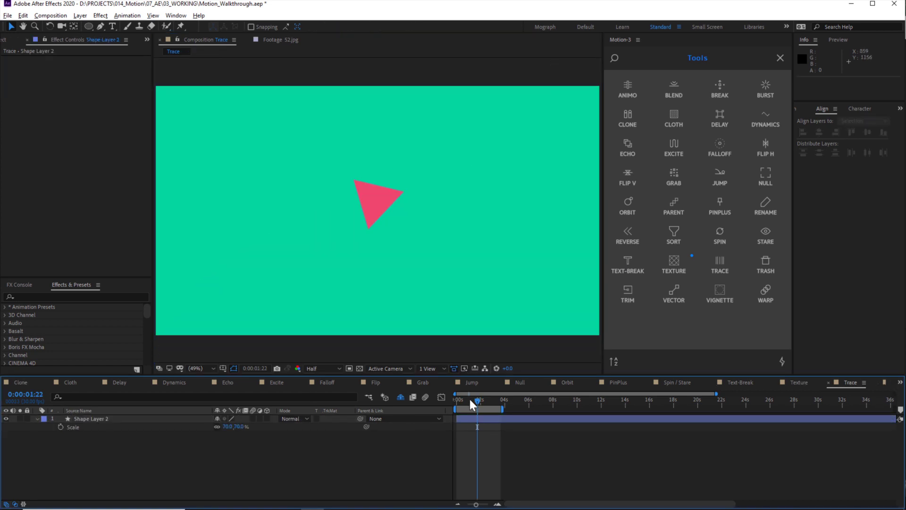
left_click_drag(469, 397, 457, 399)
key("space")
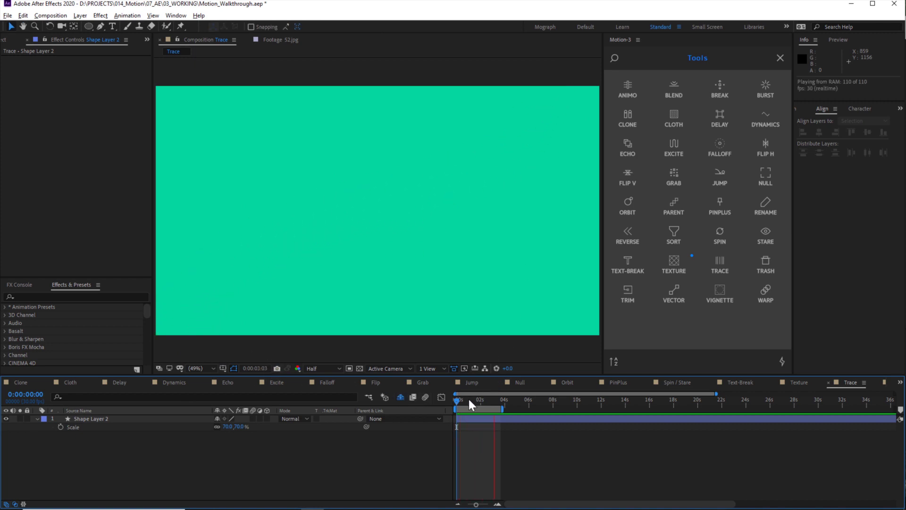
left_click(465, 422)
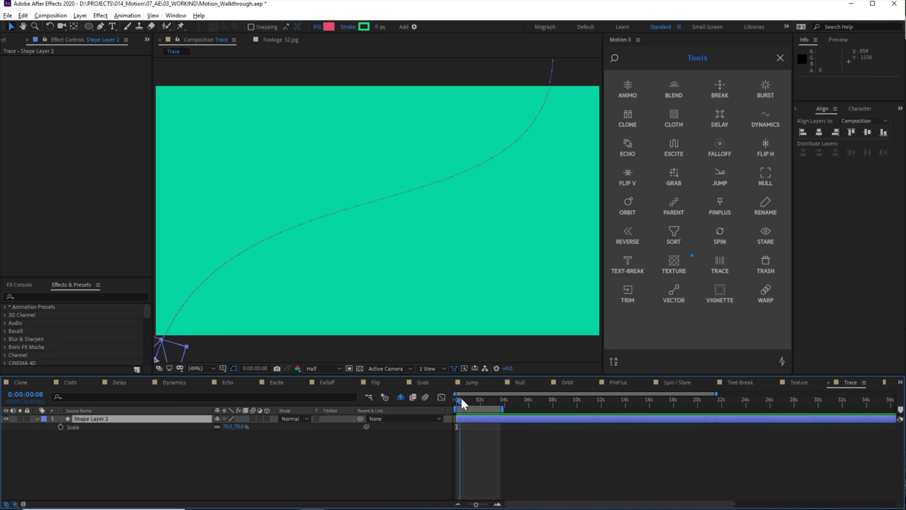
Apply the Trace tool to Shape Layer 2 and preview the line traced along its motion path
left_click(721, 264)
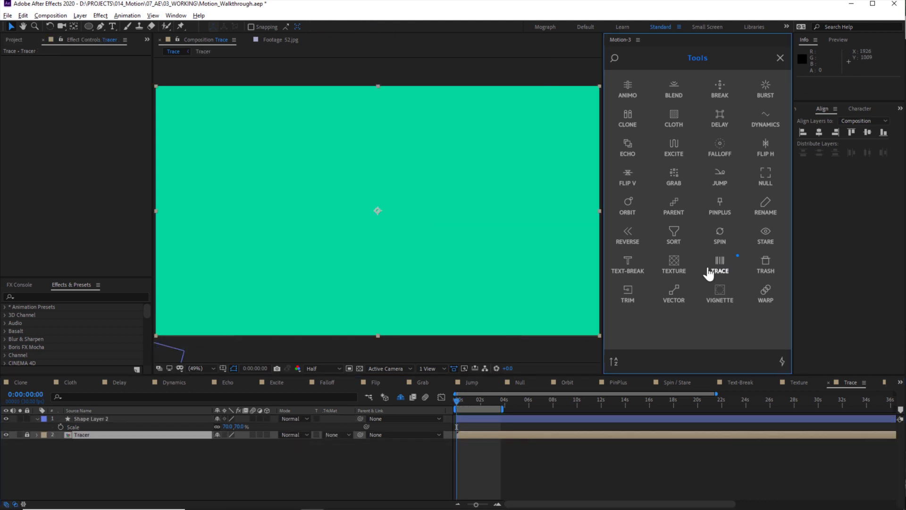
key("space")
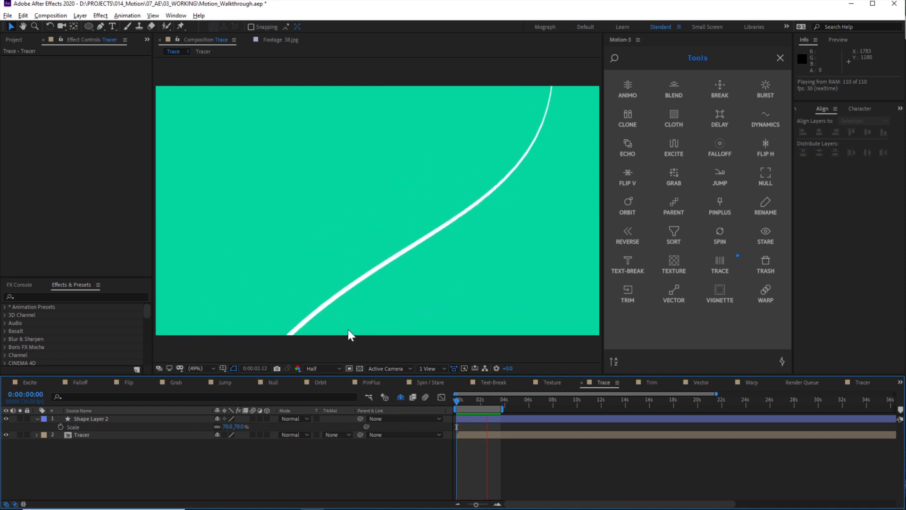
Apply the Trim tool to Shape Layer 1 in the Trim composition and adjust the End value of its Trim Paths
left_click(652, 383)
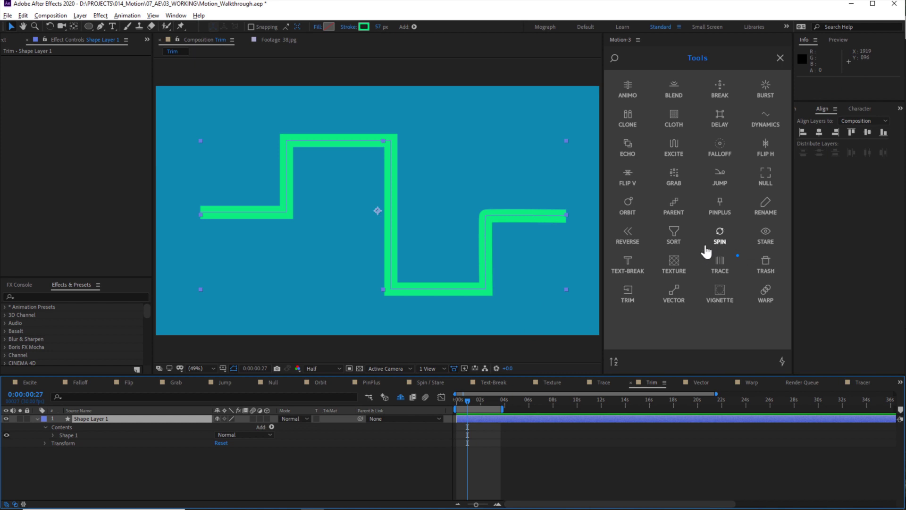
left_click(628, 293)
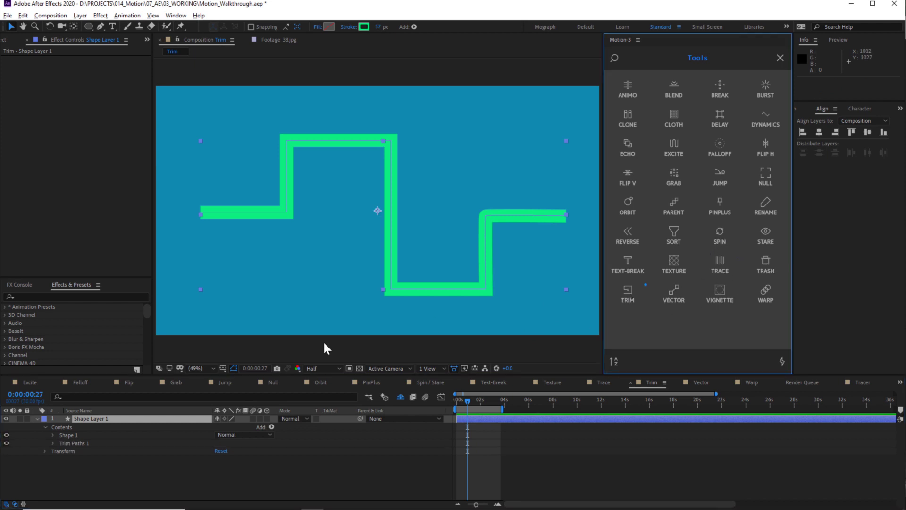
left_click(53, 444)
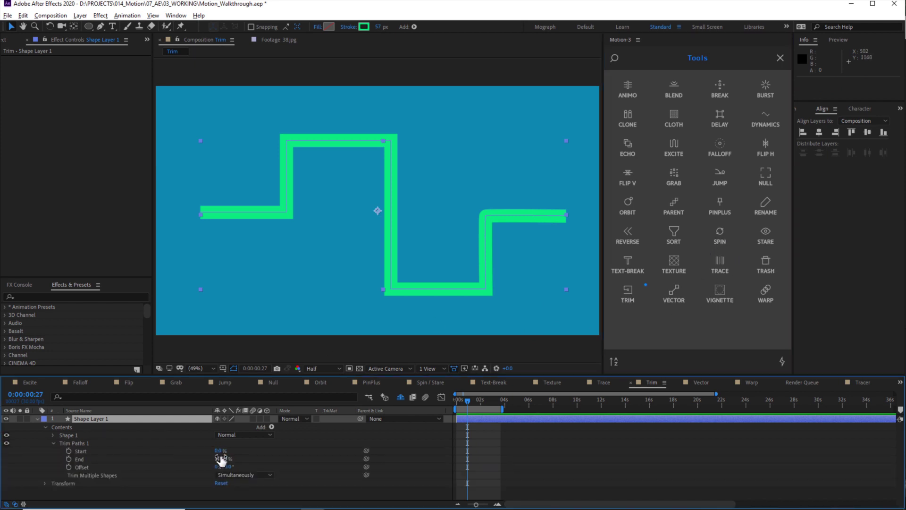
mouse_move(221, 458)
left_mouse_down()
mouse_move(182, 460)
mouse_move(229, 455)
mouse_move(213, 455)
left_mouse_up()
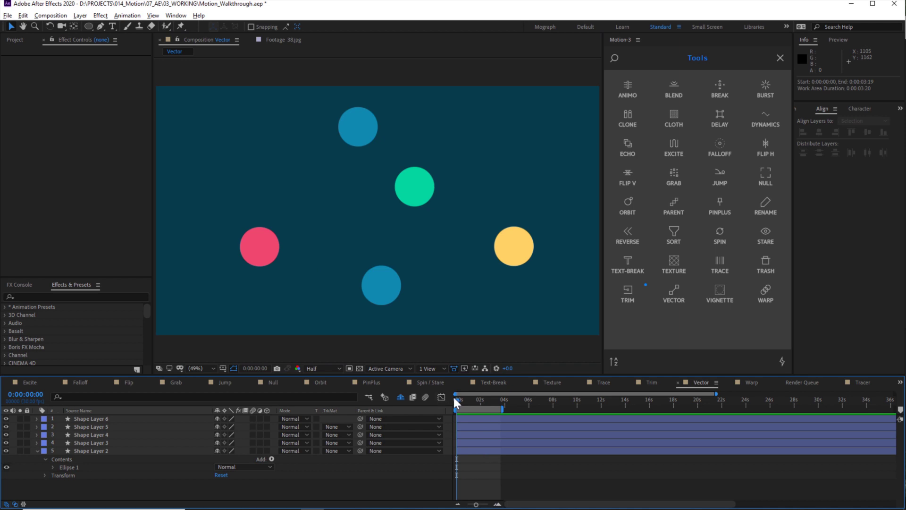
Connect all five circle layers in the Vector composition with the Vector tool, using system name "vector" and the option linking every layer to every other
key("space")
left_click(196, 429)
left_click(99, 434)
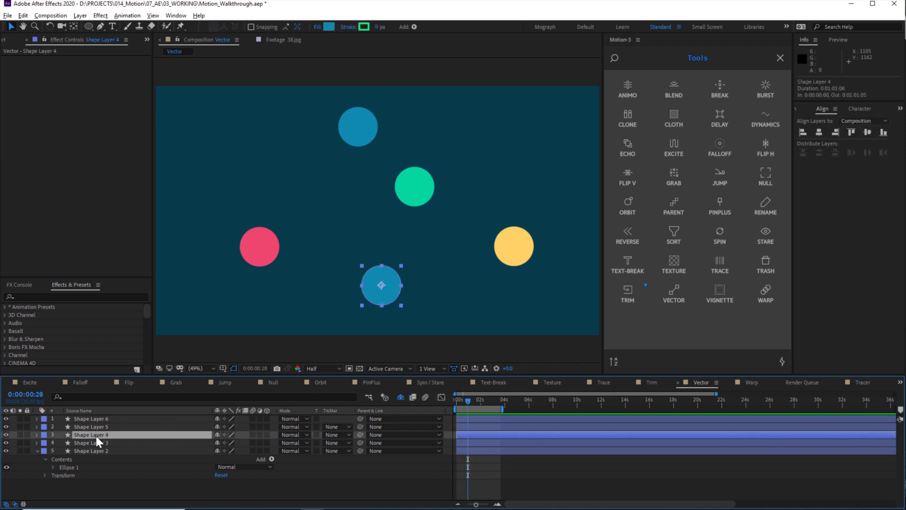
key("ctrl+a")
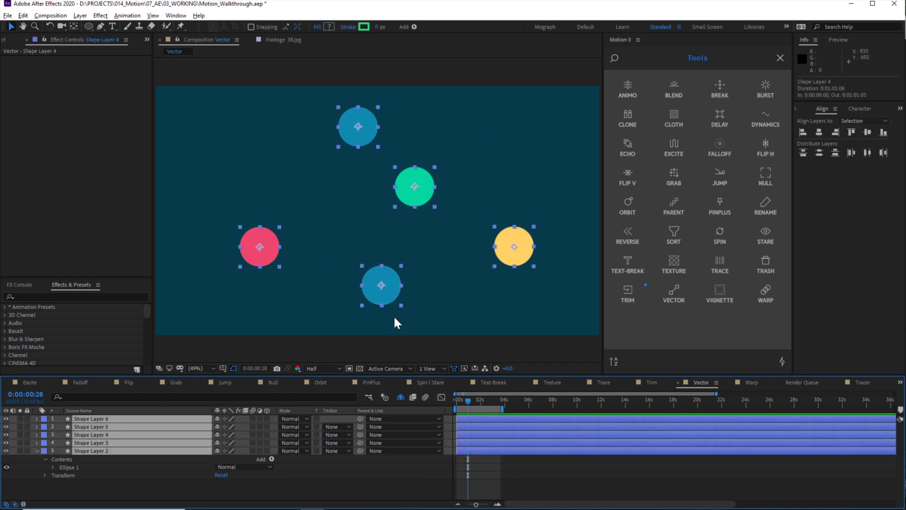
left_click(673, 310)
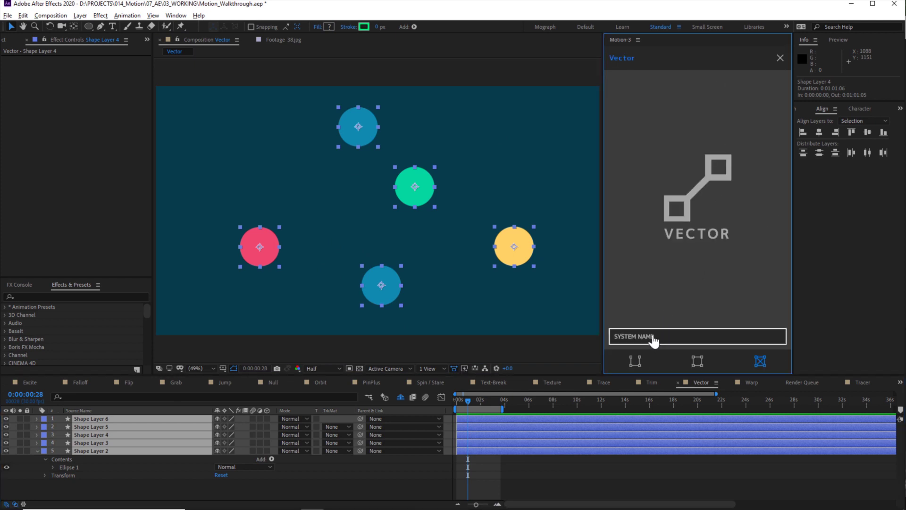
left_click(654, 339)
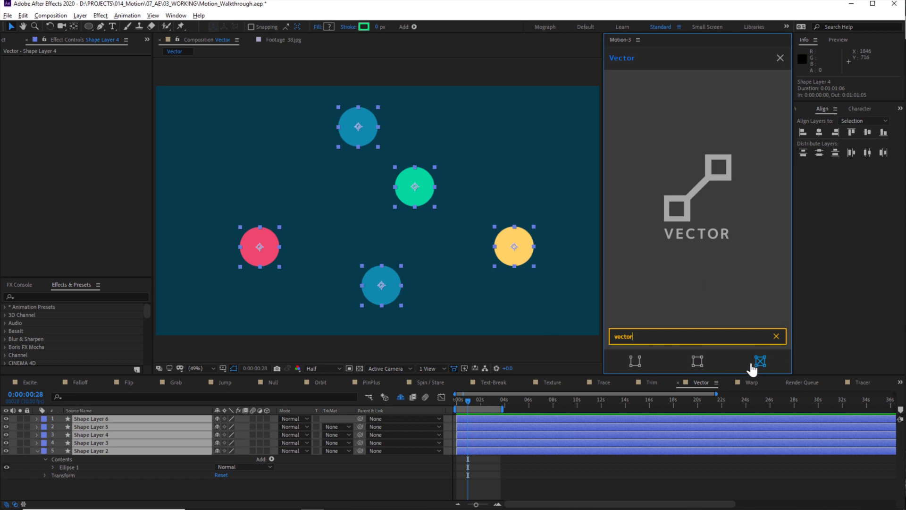
left_click(766, 358)
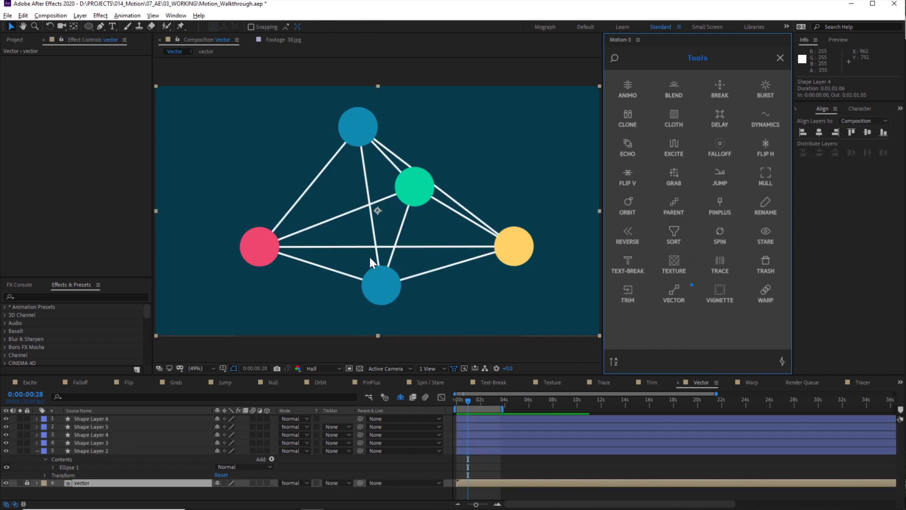
Move the green, yellow, lower blue and red circles outward to spread out the connected network
left_click(484, 425)
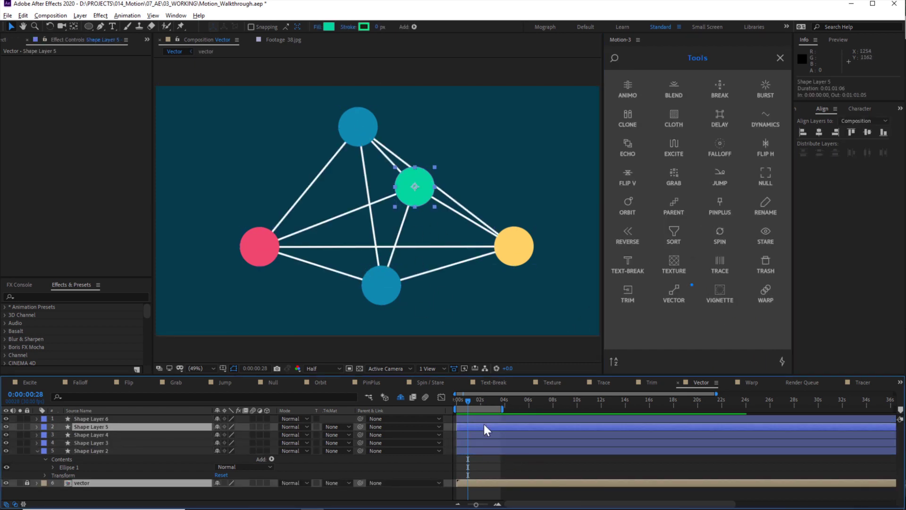
left_click_drag(423, 190, 502, 144)
left_click_drag(513, 244, 543, 298)
left_click_drag(378, 283, 313, 315)
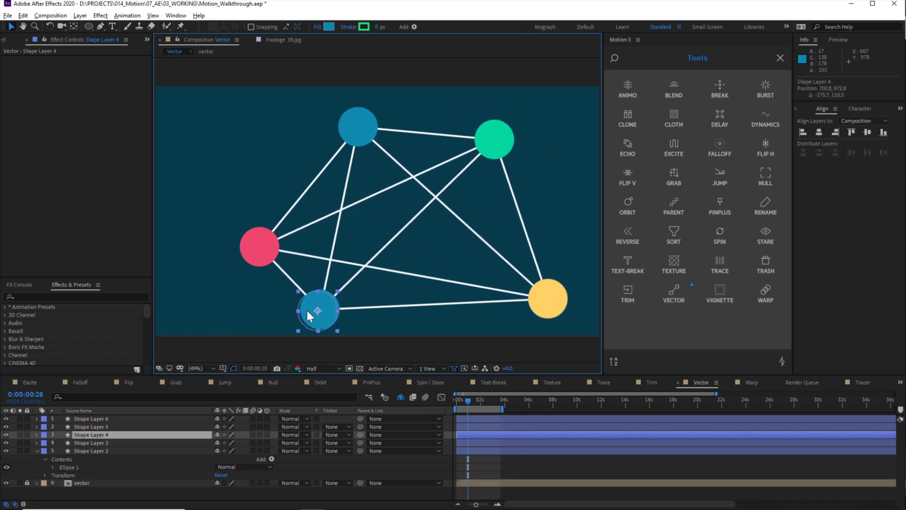
left_click_drag(253, 239, 204, 228)
In the vector precomp, set layer vector 2's Length to 23%, Time to 39% and Starting Thickness to 12.50, and reduce its Ending Thickness
double_click(82, 483)
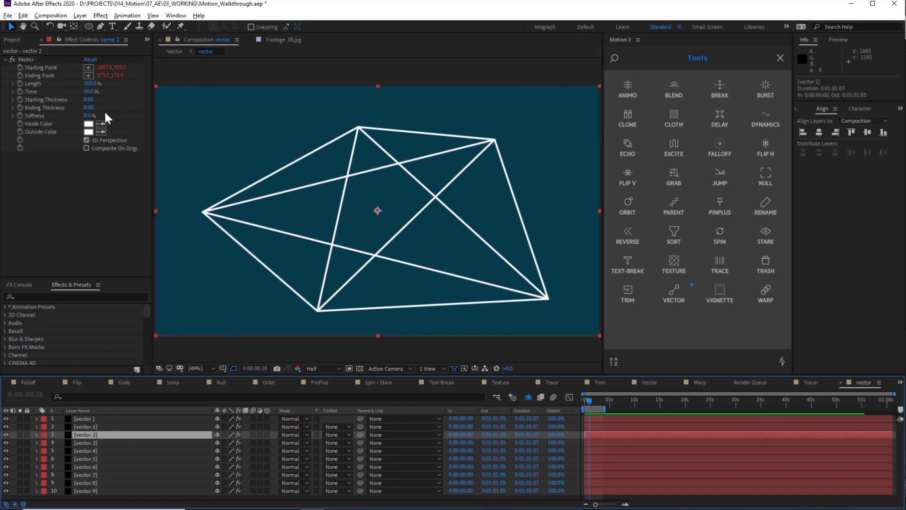
left_click_drag(87, 83, 69, 107)
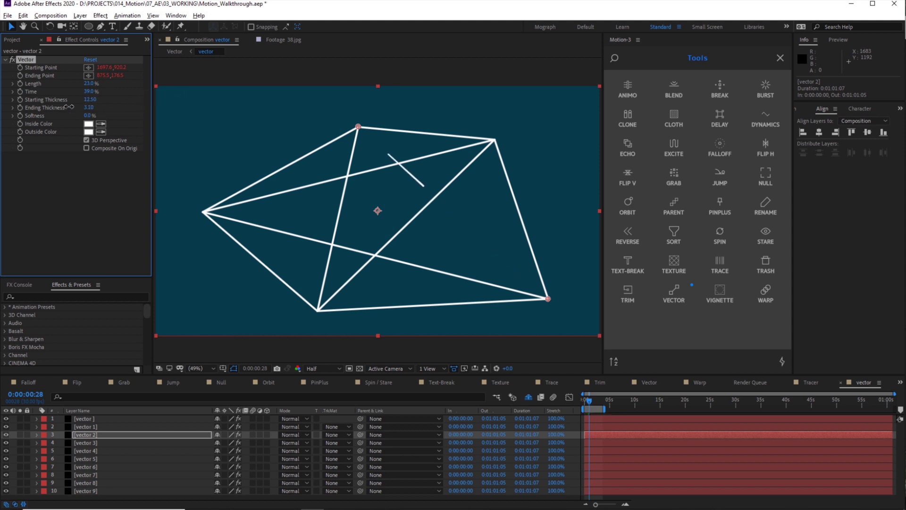
Add a Vignette to the Vector composition, adjust its Feather and Intensity, and set Scale to 101 and the blending mode to Soft Light
left_click(650, 383)
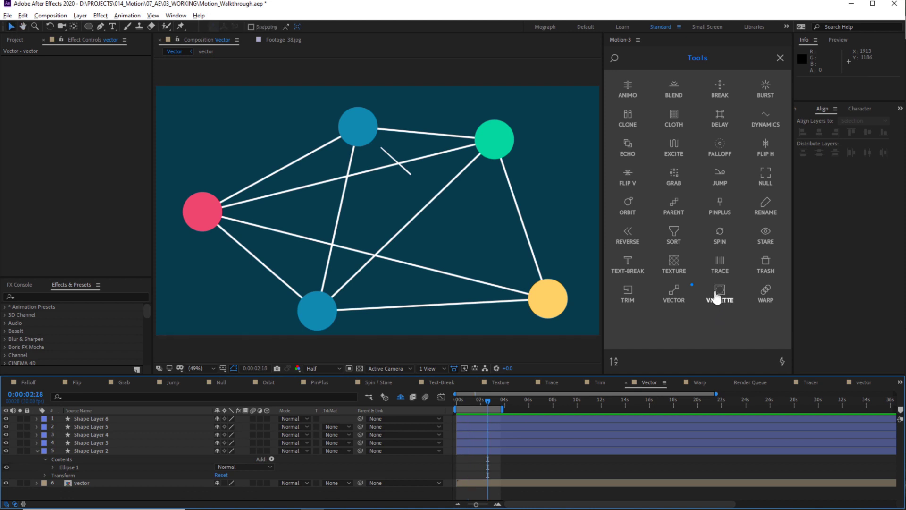
left_click(721, 294)
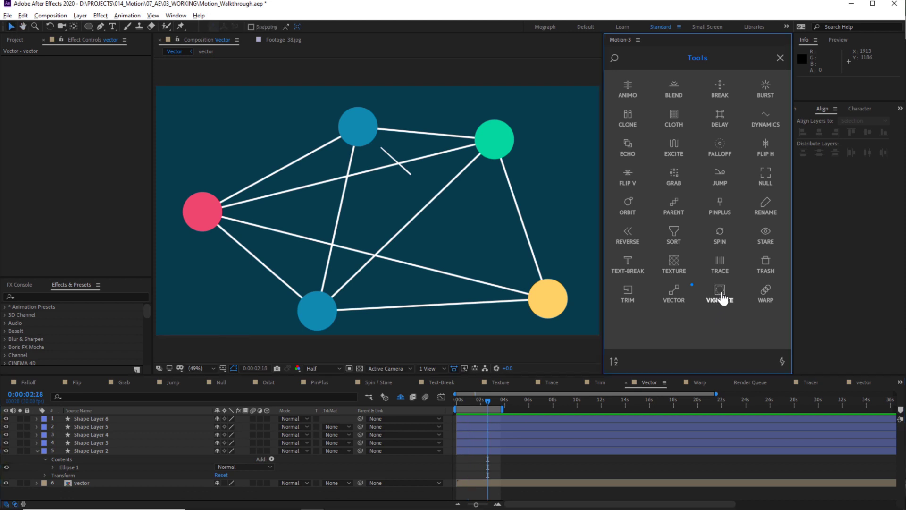
left_click(73, 198)
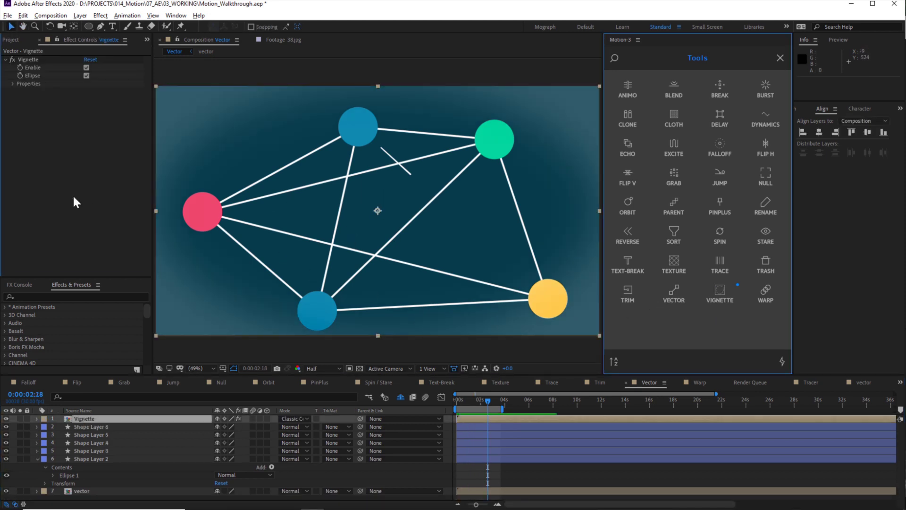
left_click(13, 83)
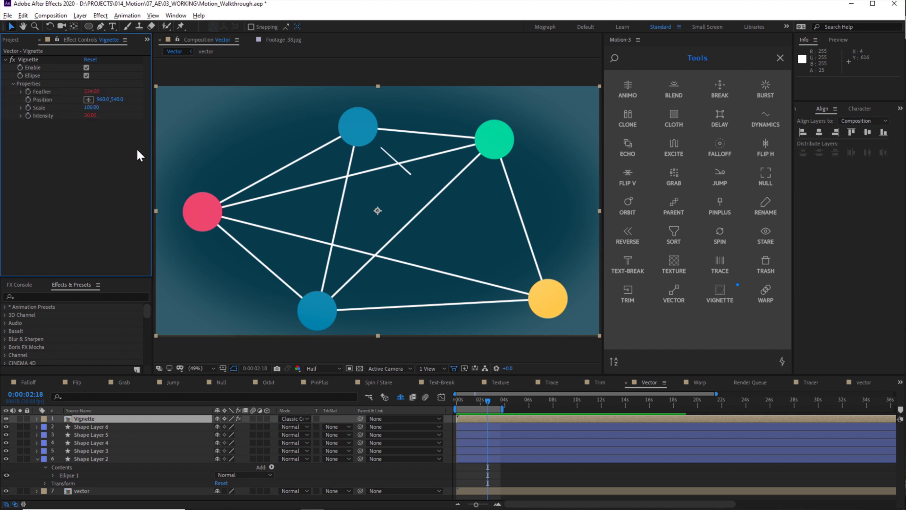
left_click_drag(93, 89, 226, 93)
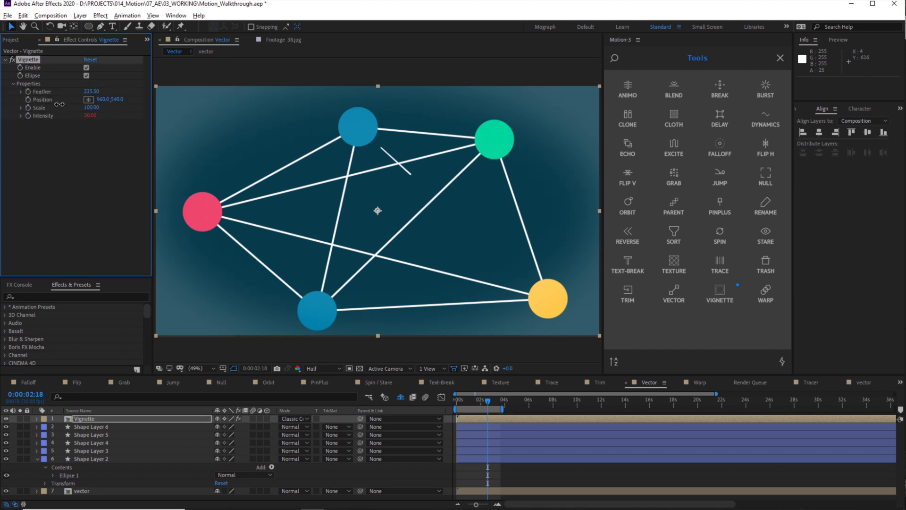
left_click_drag(94, 109, 133, 117)
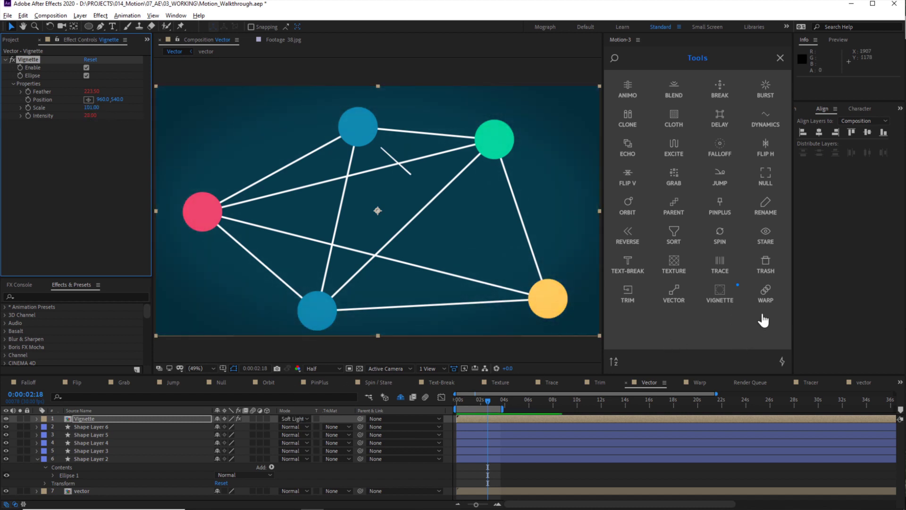
Preview the bubble animation in the Warp composition from the start
left_click(701, 383)
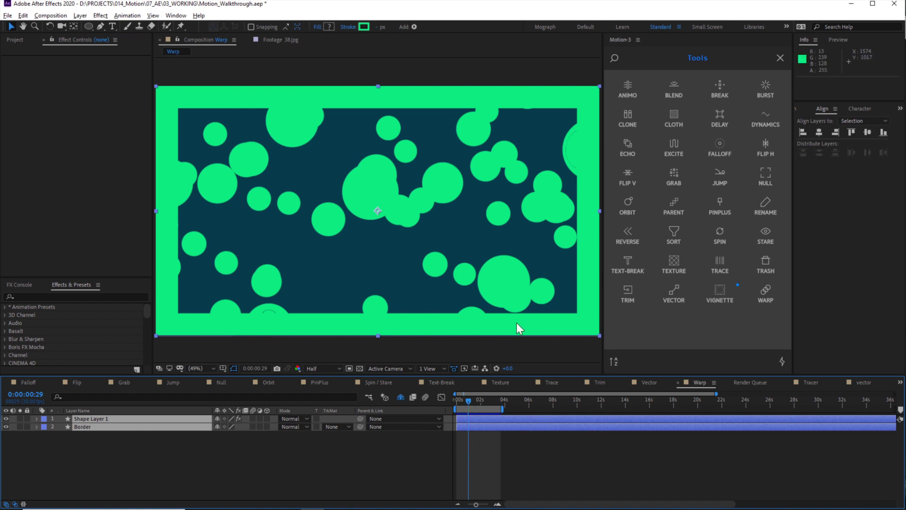
mouse_move(464, 401)
left_mouse_down()
mouse_move(476, 405)
mouse_move(456, 401)
left_mouse_up()
key("space")
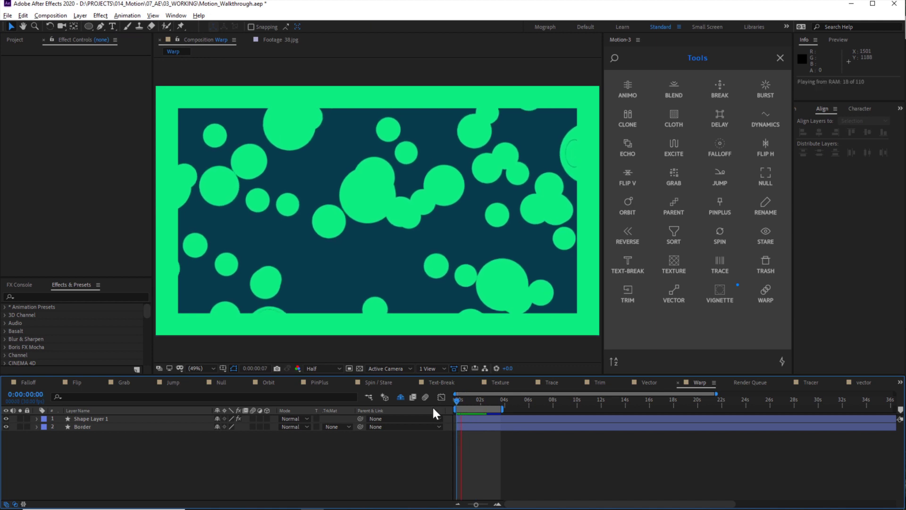
key("space")
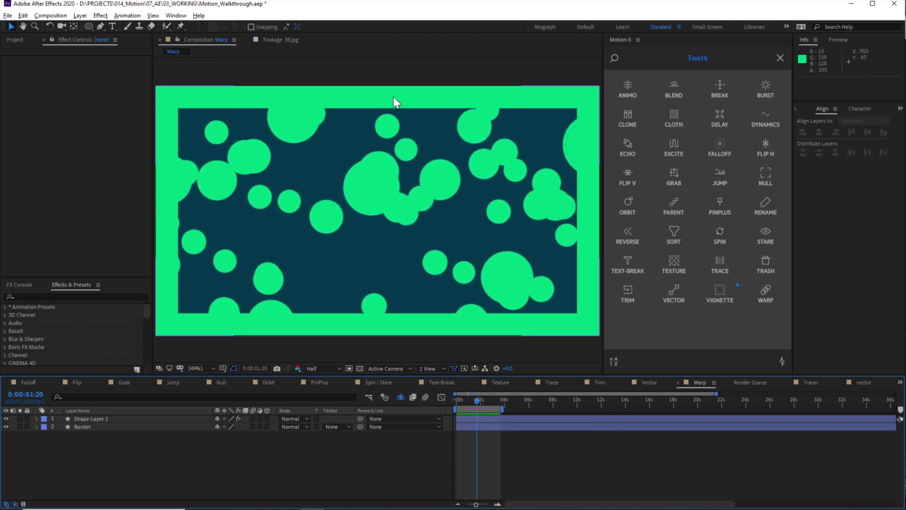
Apply the Warp tool to the Shape Layer 1 and Border layers
left_click(477, 419)
left_click(480, 426, "shift")
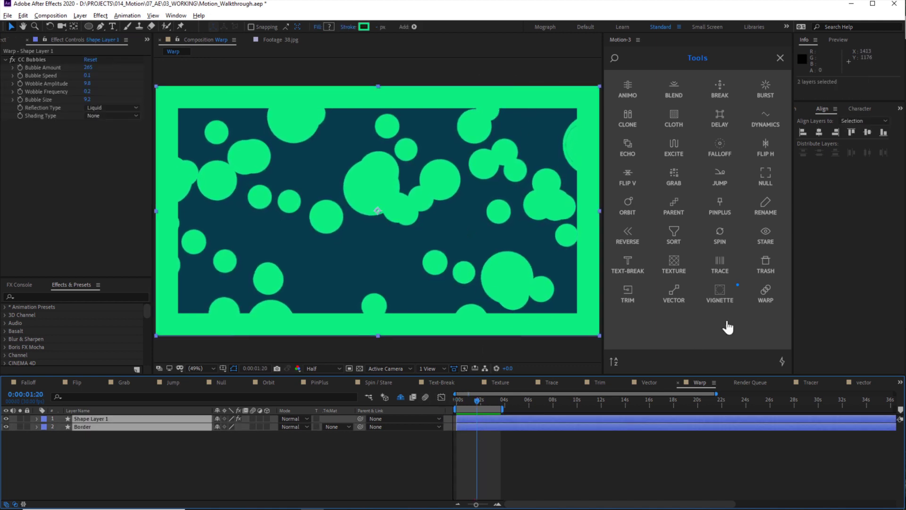
left_click(765, 293)
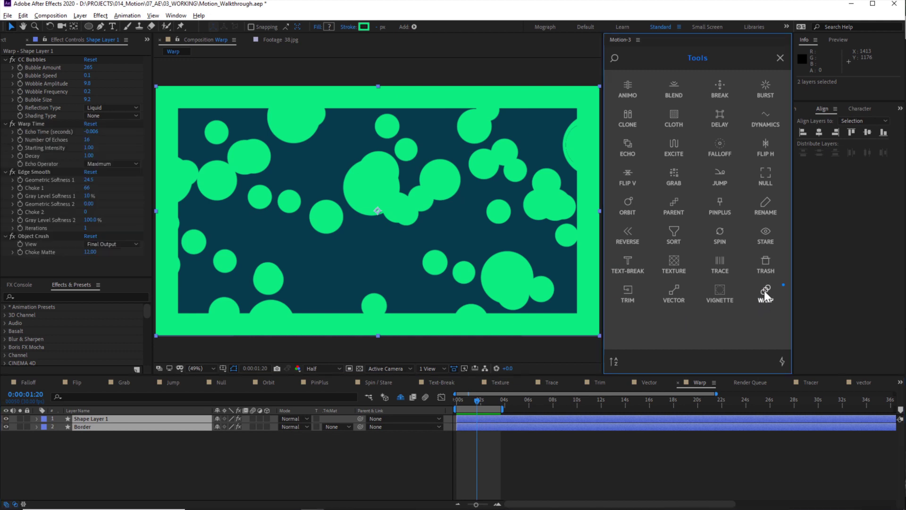
Preview the warped bubbles and adjust Object Crush's Choke Matte and Edge Smooth's Geometric Softness 1 on Shape Layer 1
left_click(466, 450)
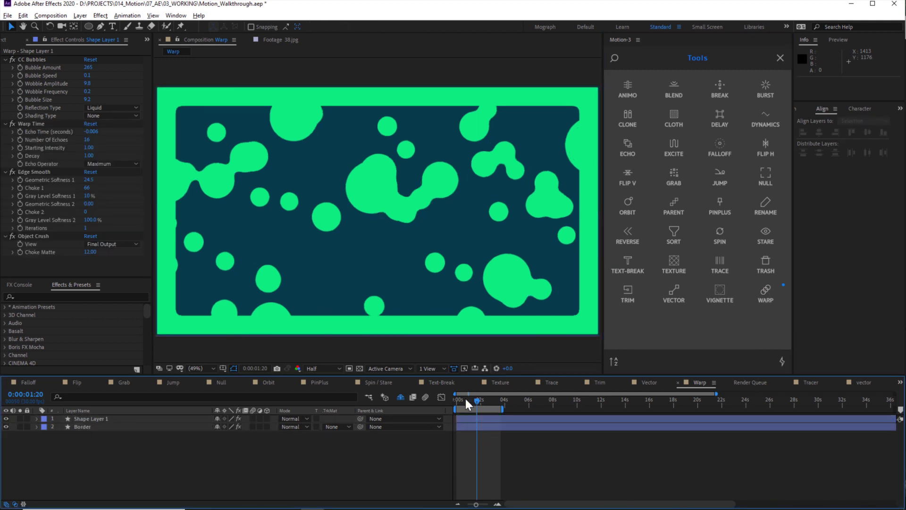
mouse_move(479, 398)
left_mouse_down()
mouse_move(447, 395)
mouse_move(471, 395)
left_mouse_up()
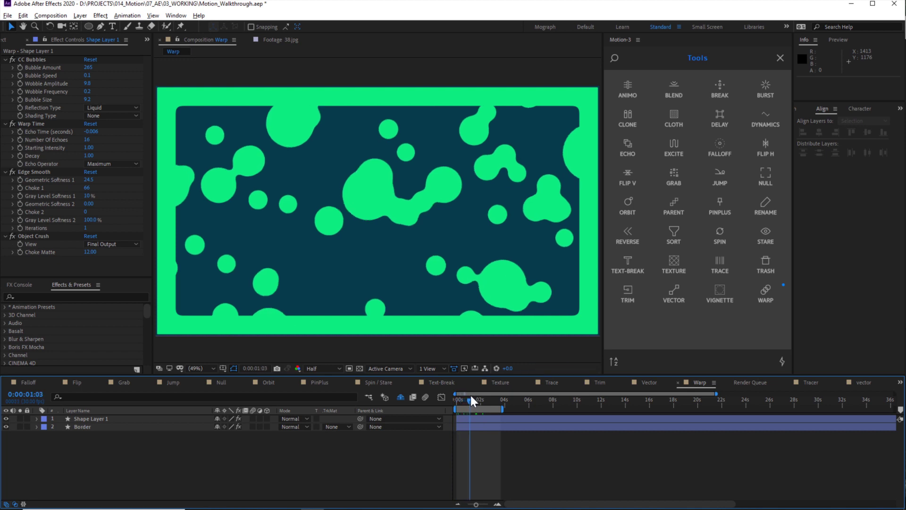
key("space")
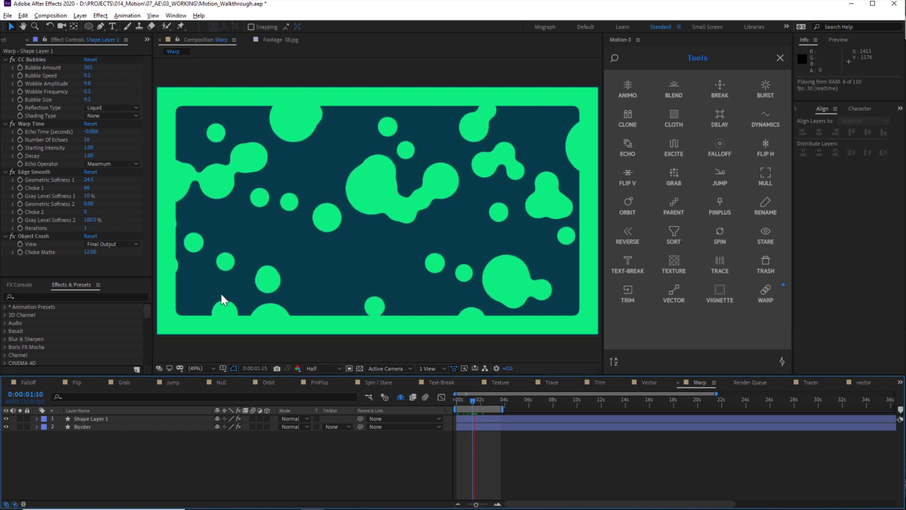
key("space")
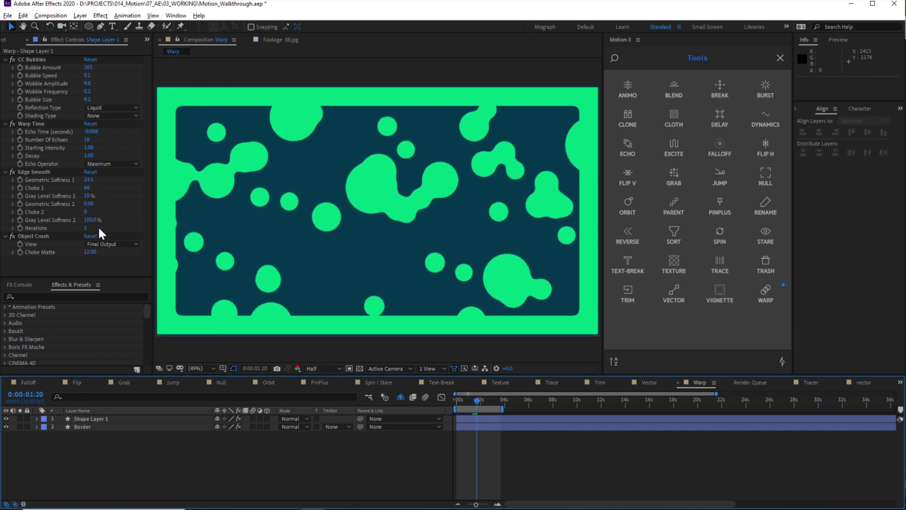
mouse_move(95, 255)
left_mouse_down()
mouse_move(130, 246)
mouse_move(102, 245)
left_mouse_up()
left_click_drag(89, 180, 253, 187)
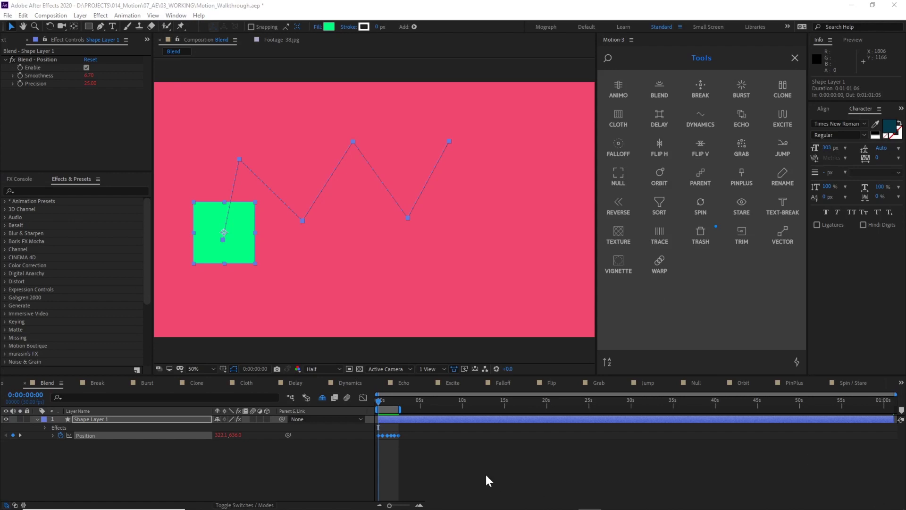
Preview the green square's blended motion in the Blend composition and clear the expression from its Position property with the Trash tool
left_click(487, 480)
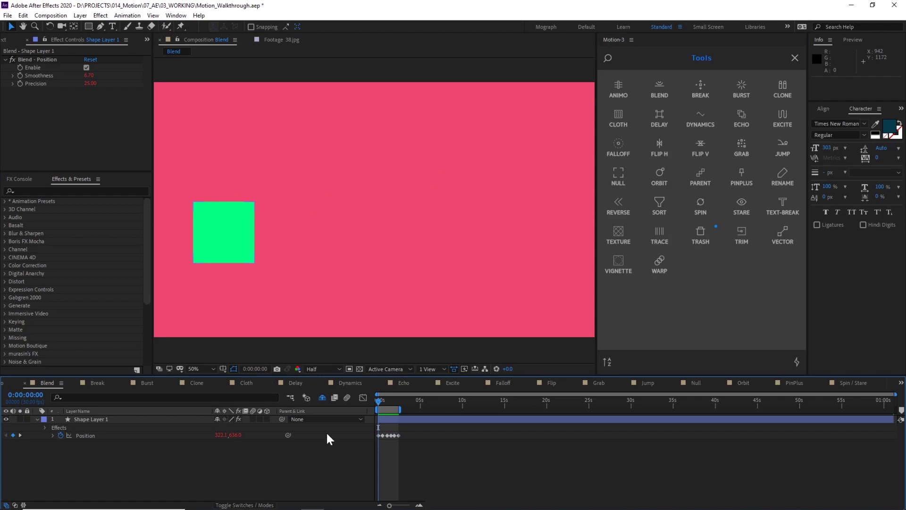
left_click(430, 420)
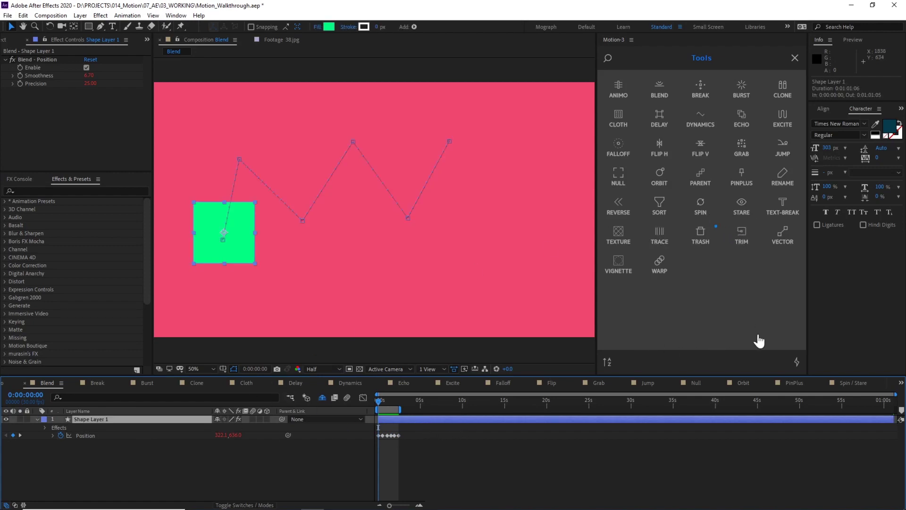
left_click(111, 435)
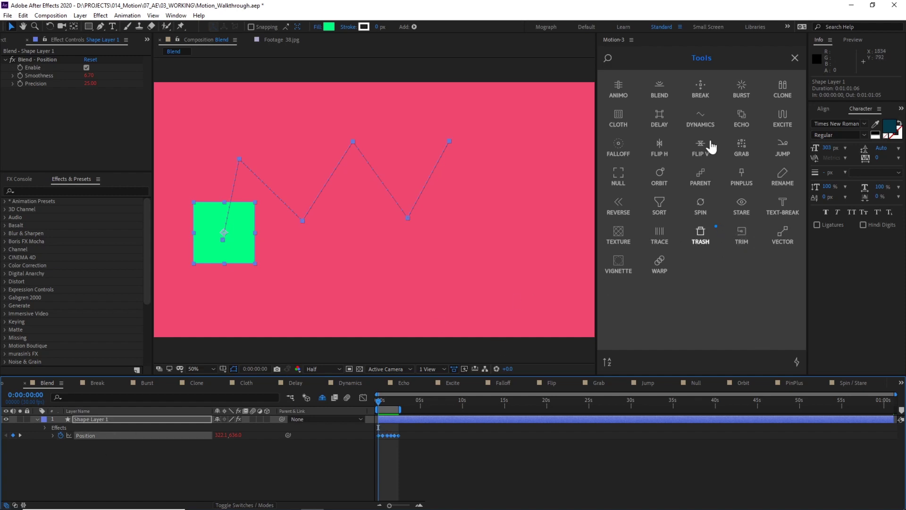
left_click(162, 430)
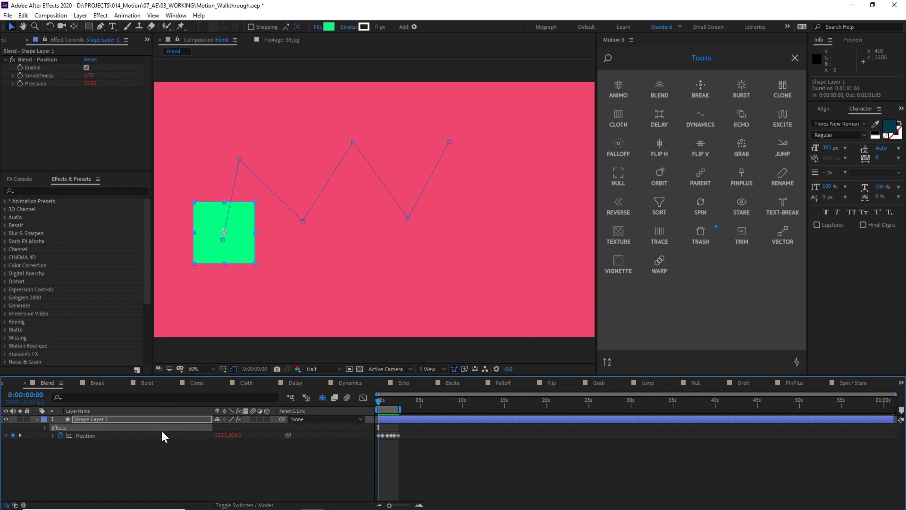
left_click(107, 435)
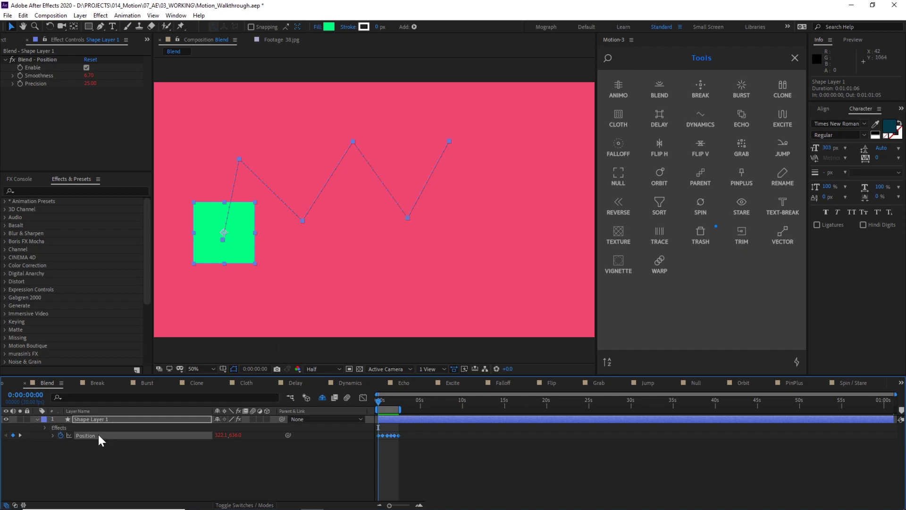
key("space")
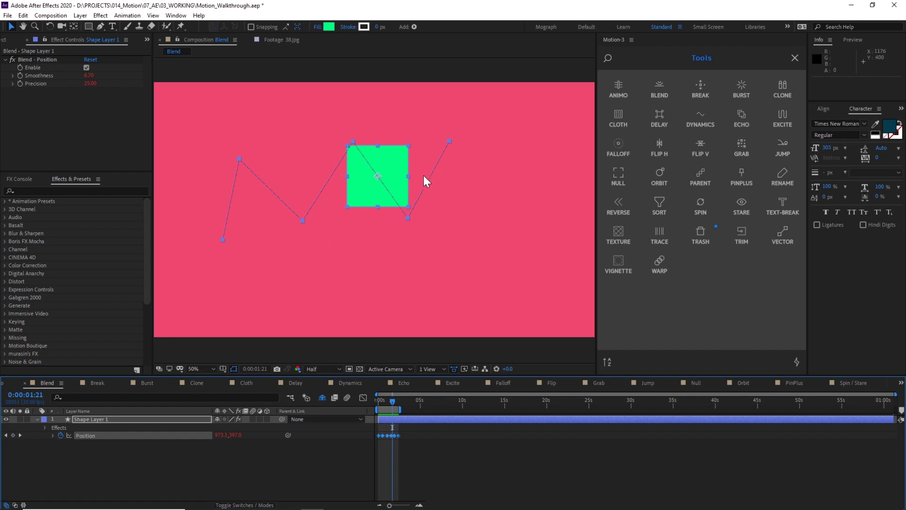
left_click(691, 231)
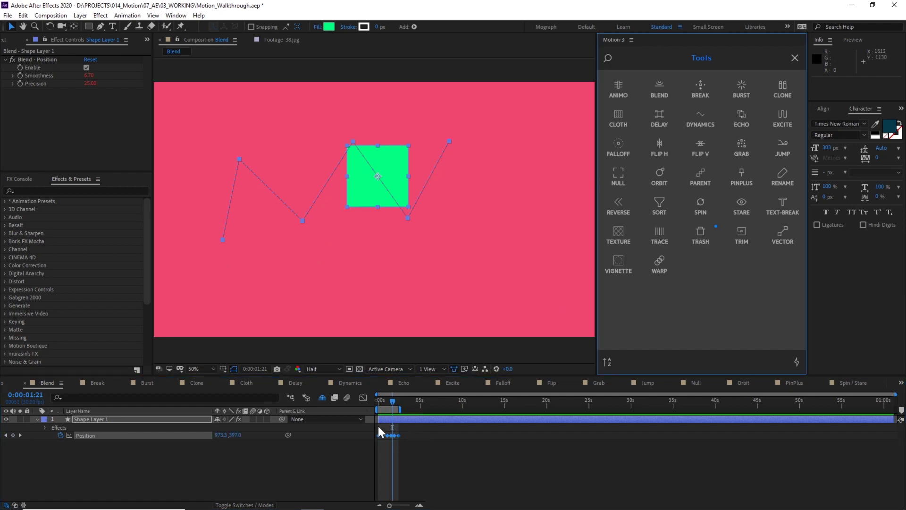